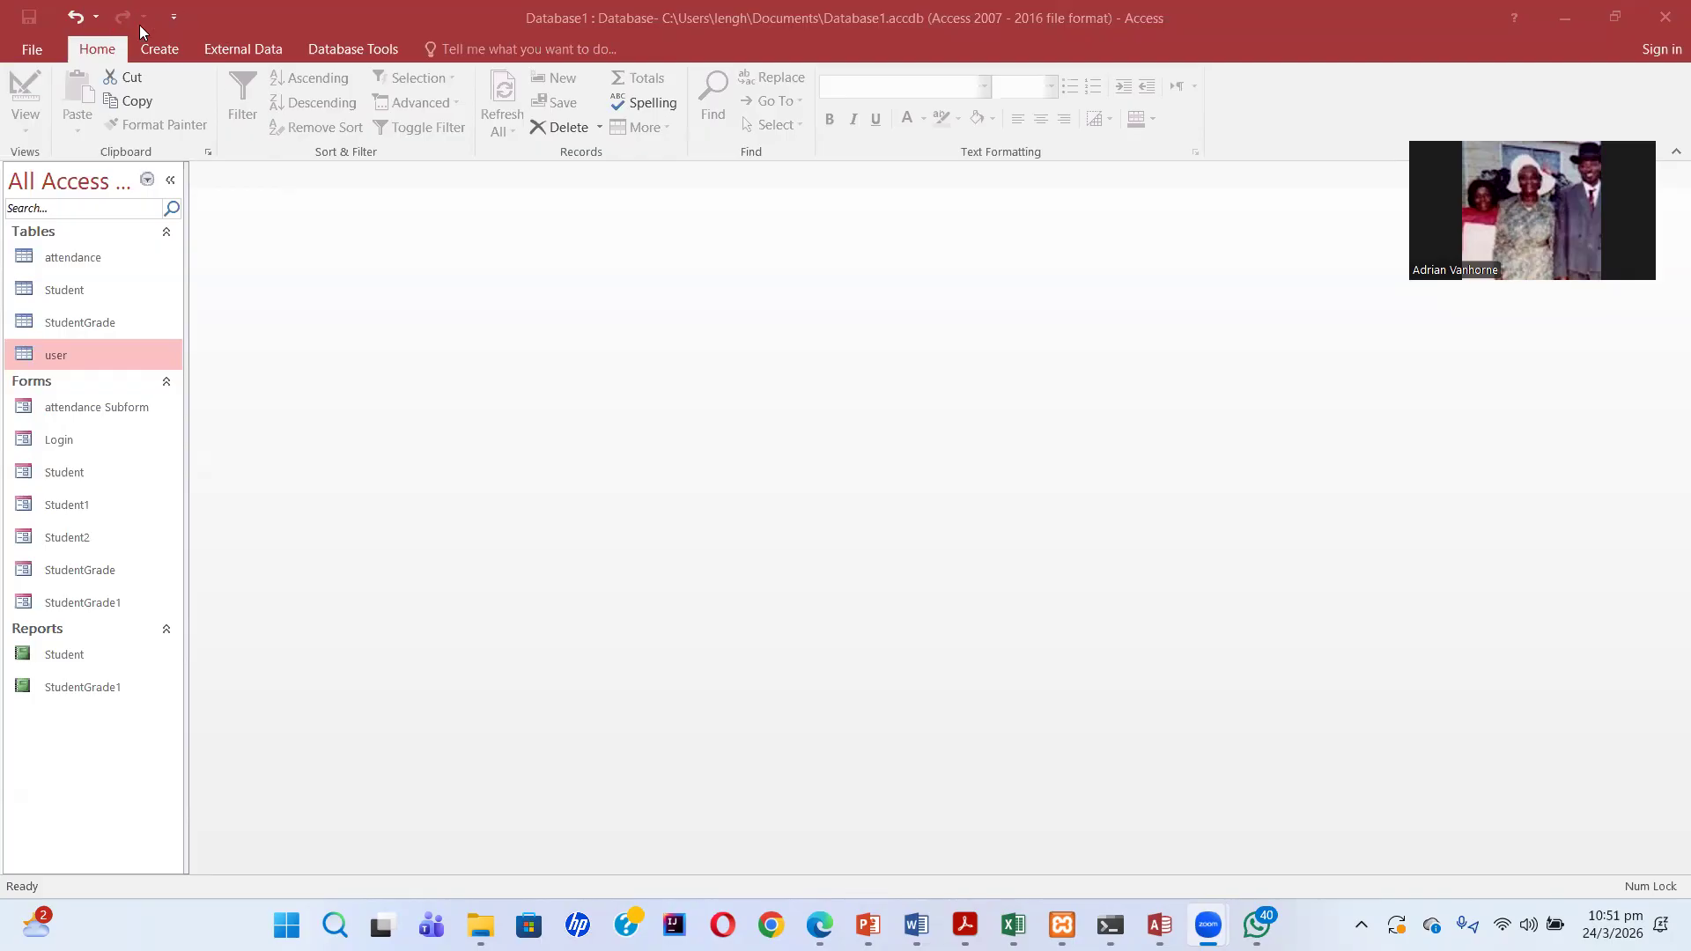
Add the Switchboard Manager command from All Commands to the Quick Access Toolbar for all documents
left_click(35, 51)
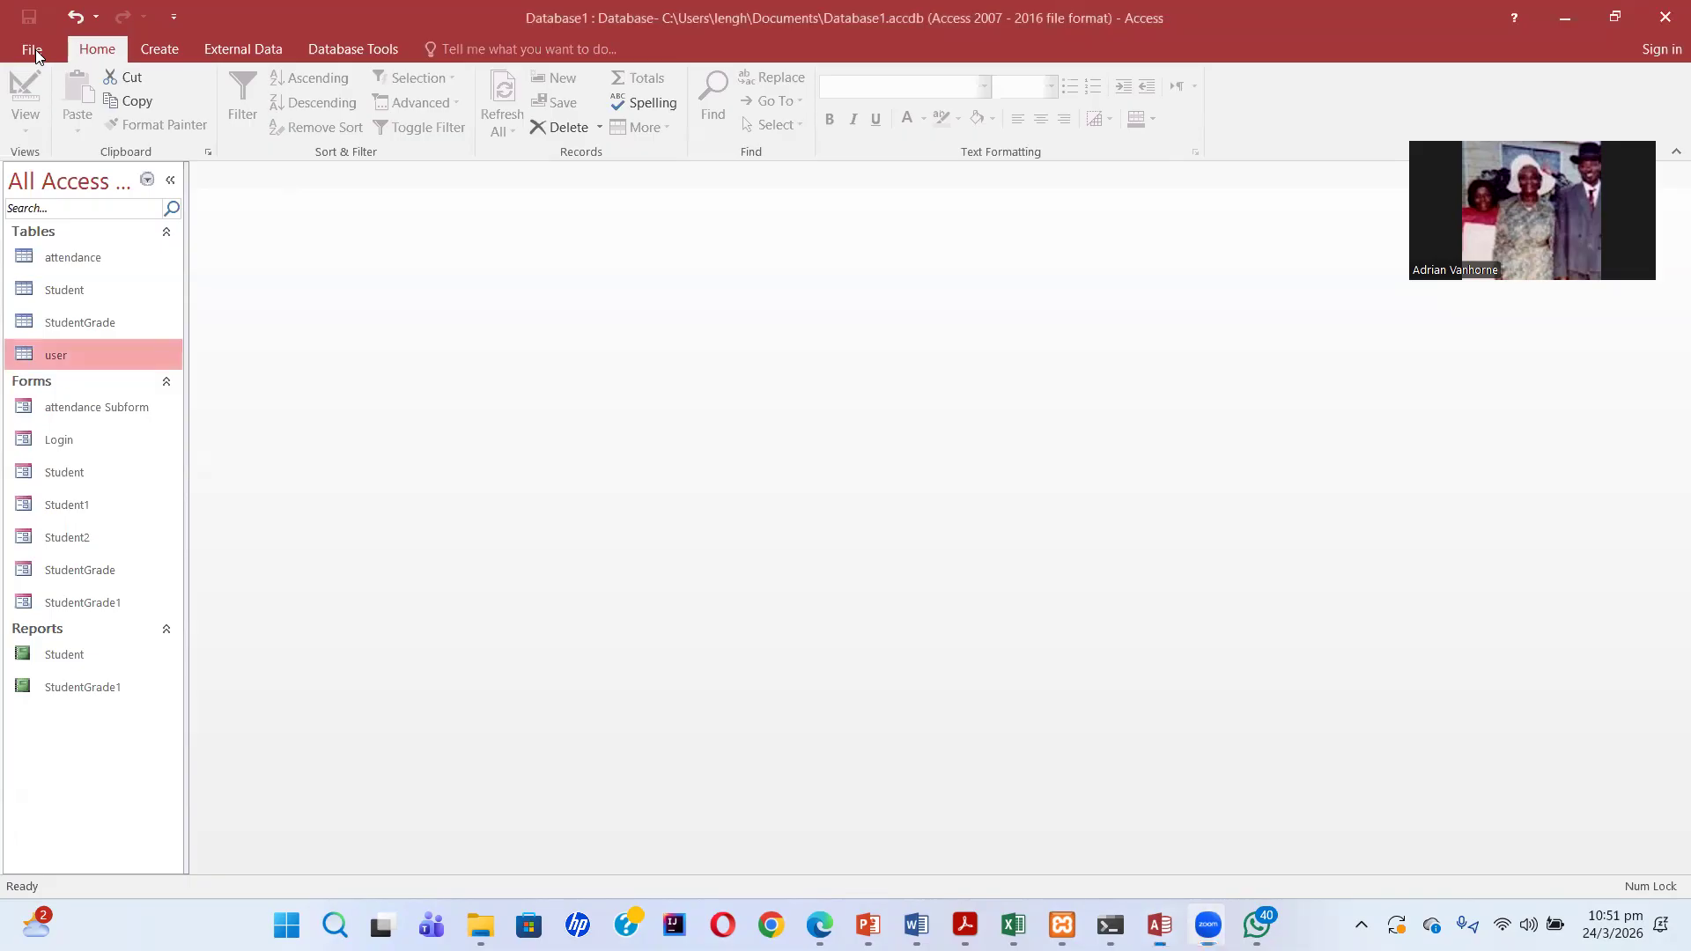
left_click(35, 53)
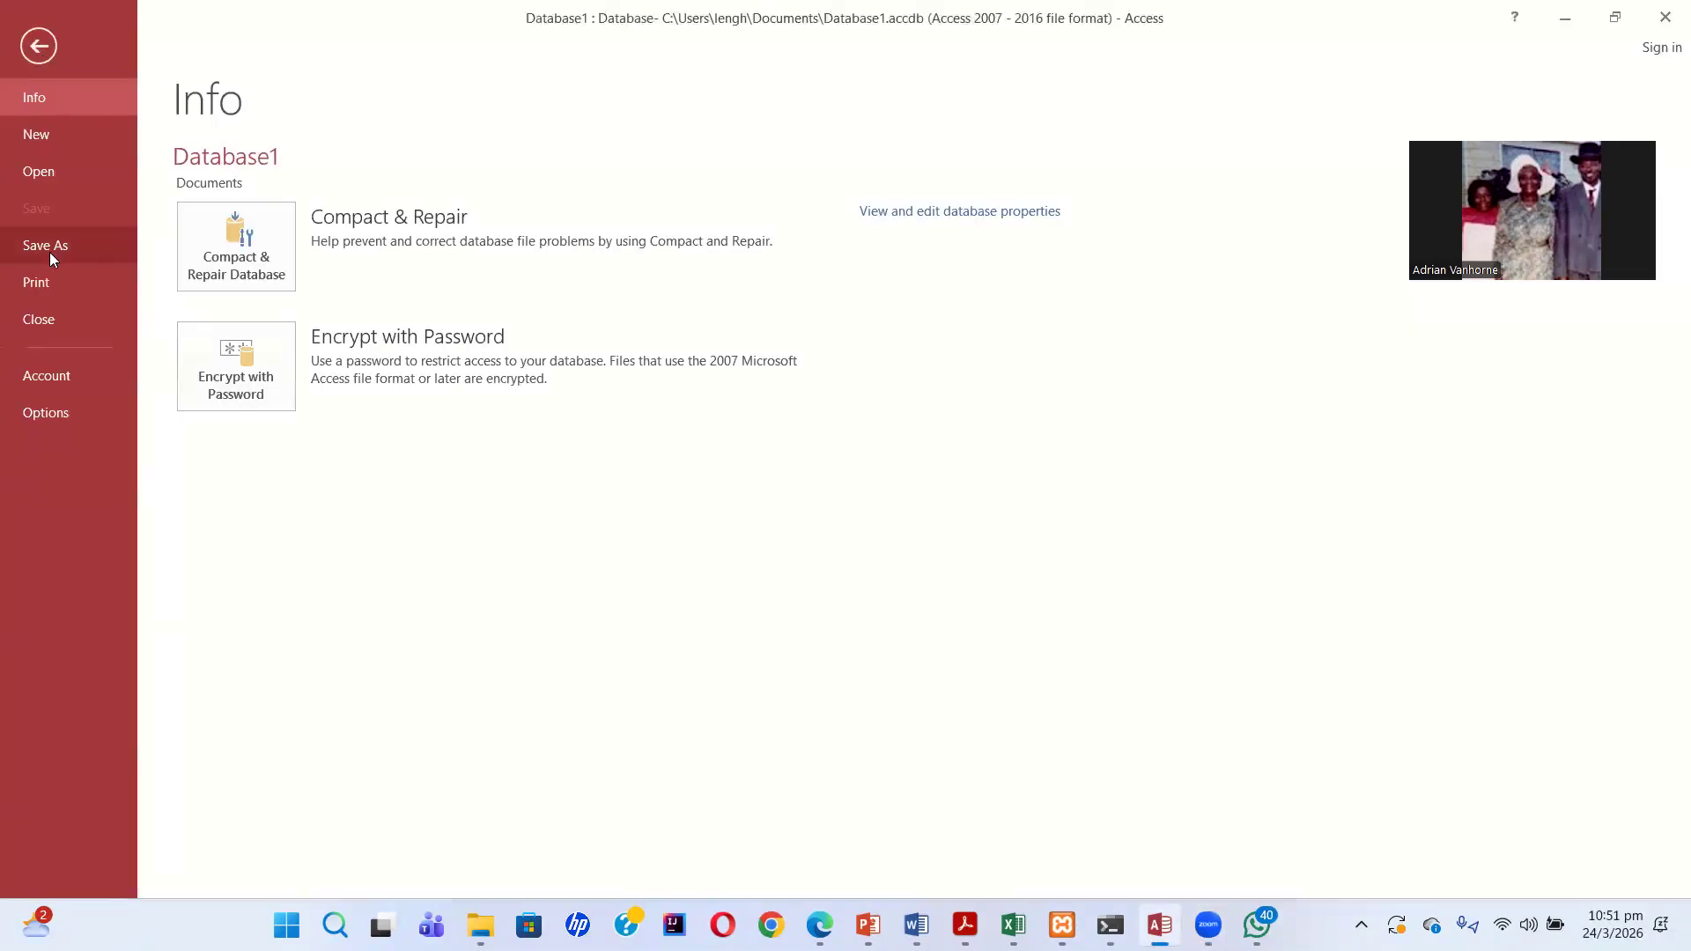
left_click(46, 412)
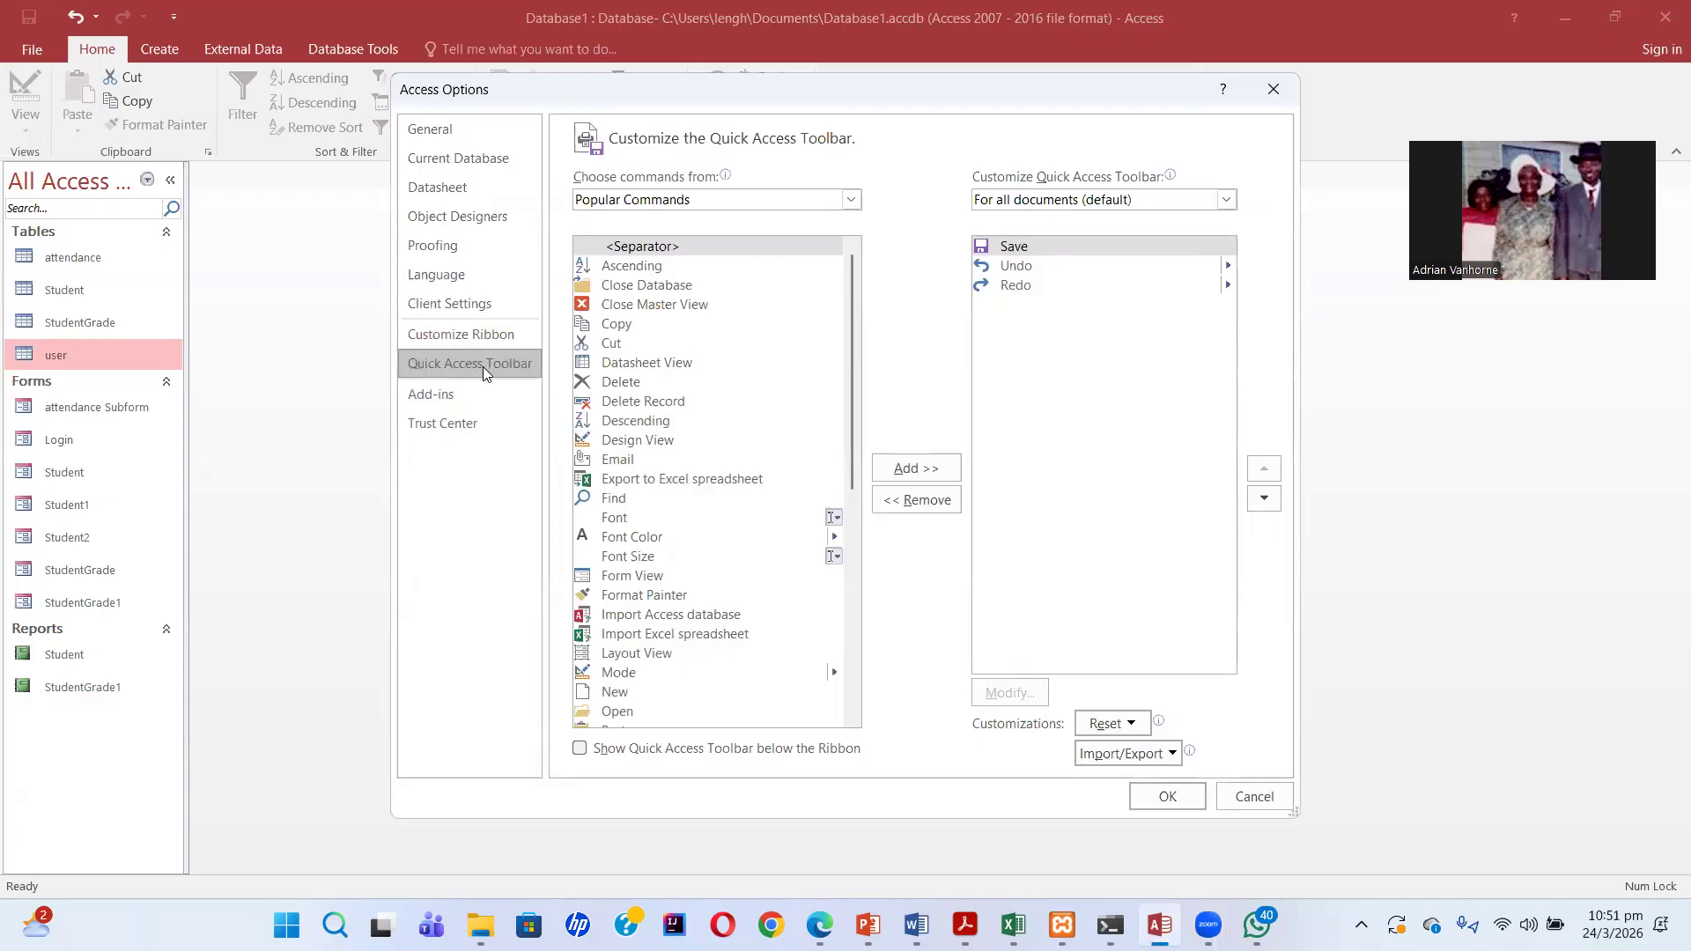
left_click(694, 201)
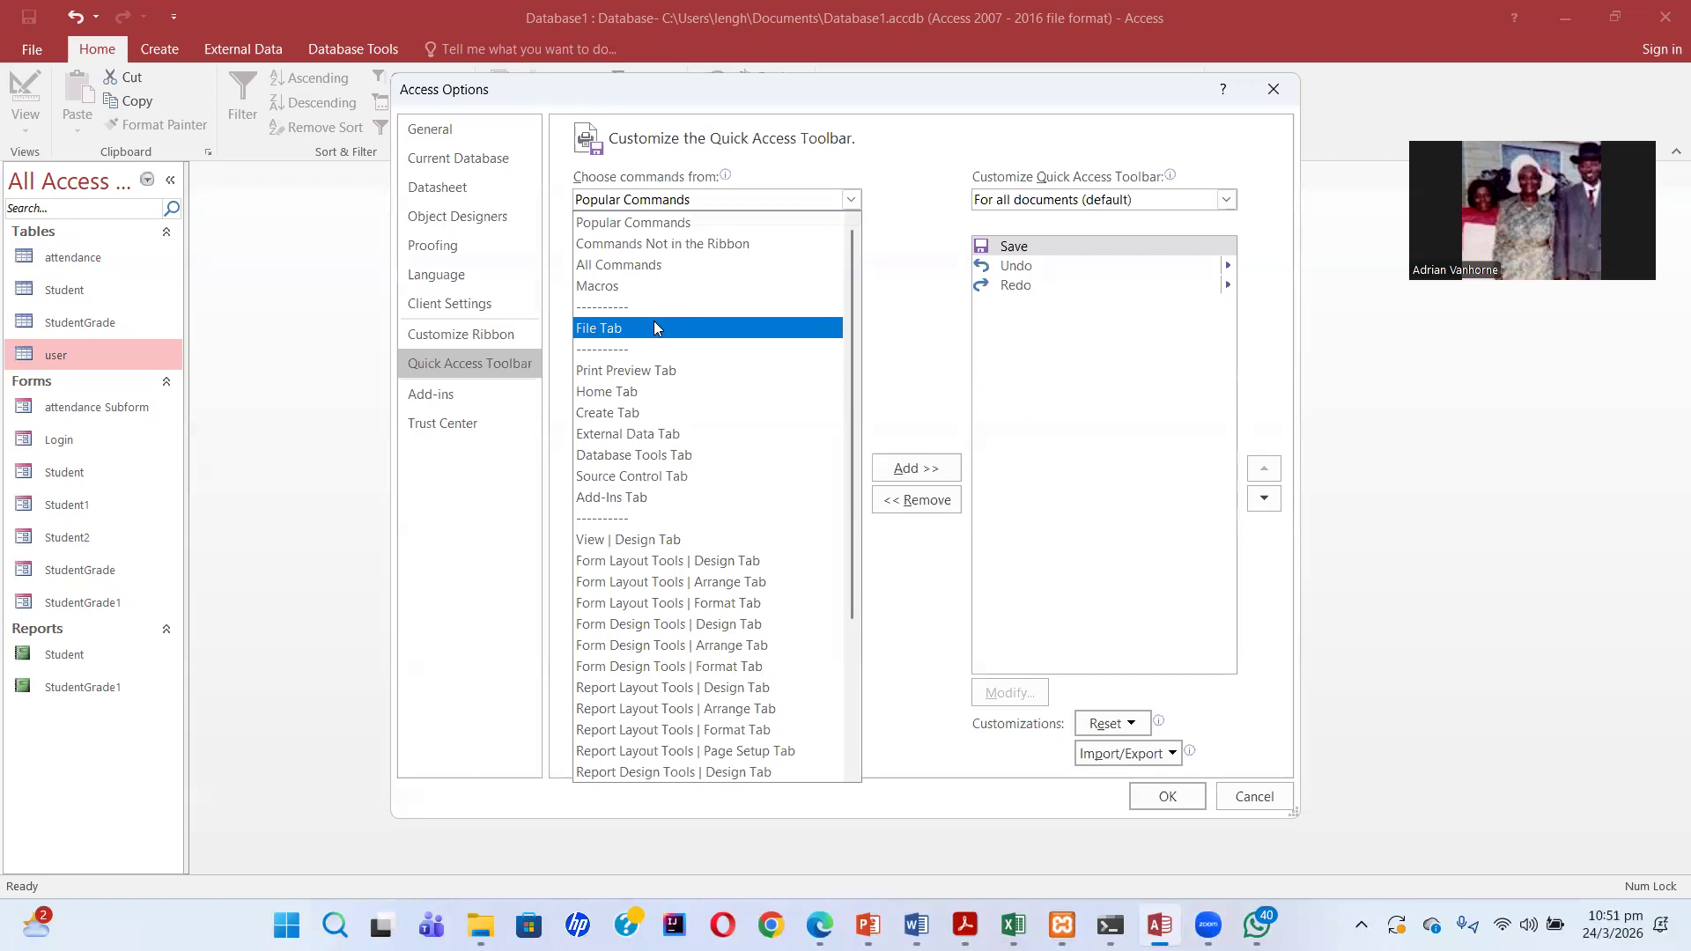
left_click(651, 266)
scroll(687, 440, "down", 20)
scroll(687, 481, "down", 20)
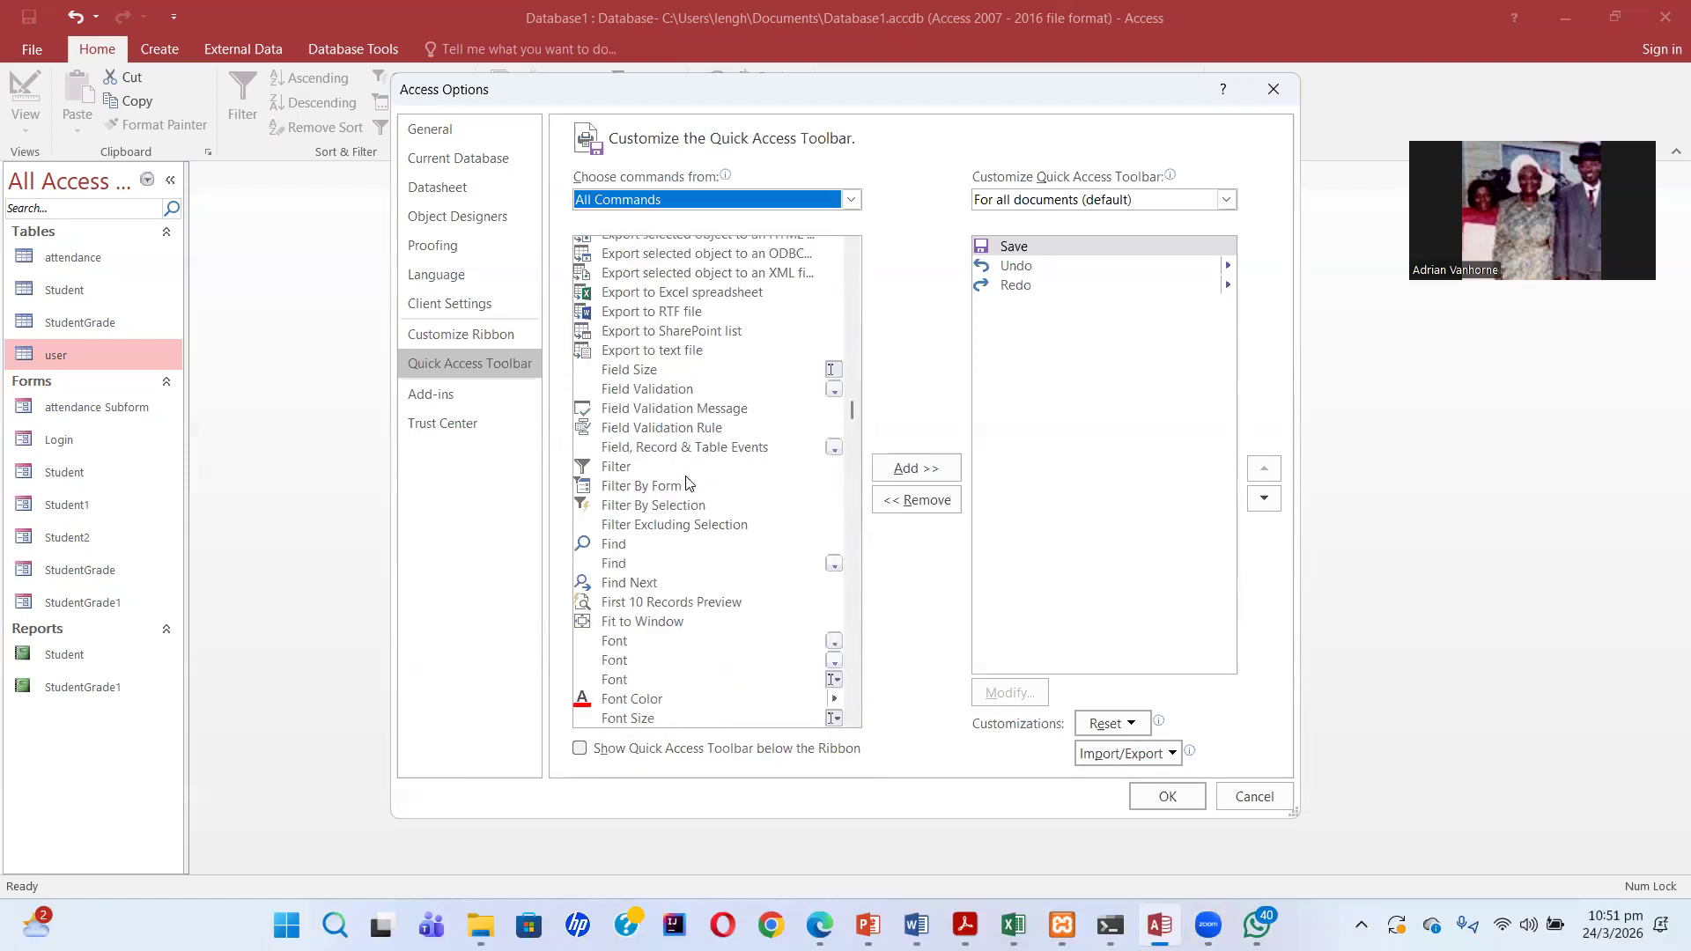
scroll(689, 483, "down", 20)
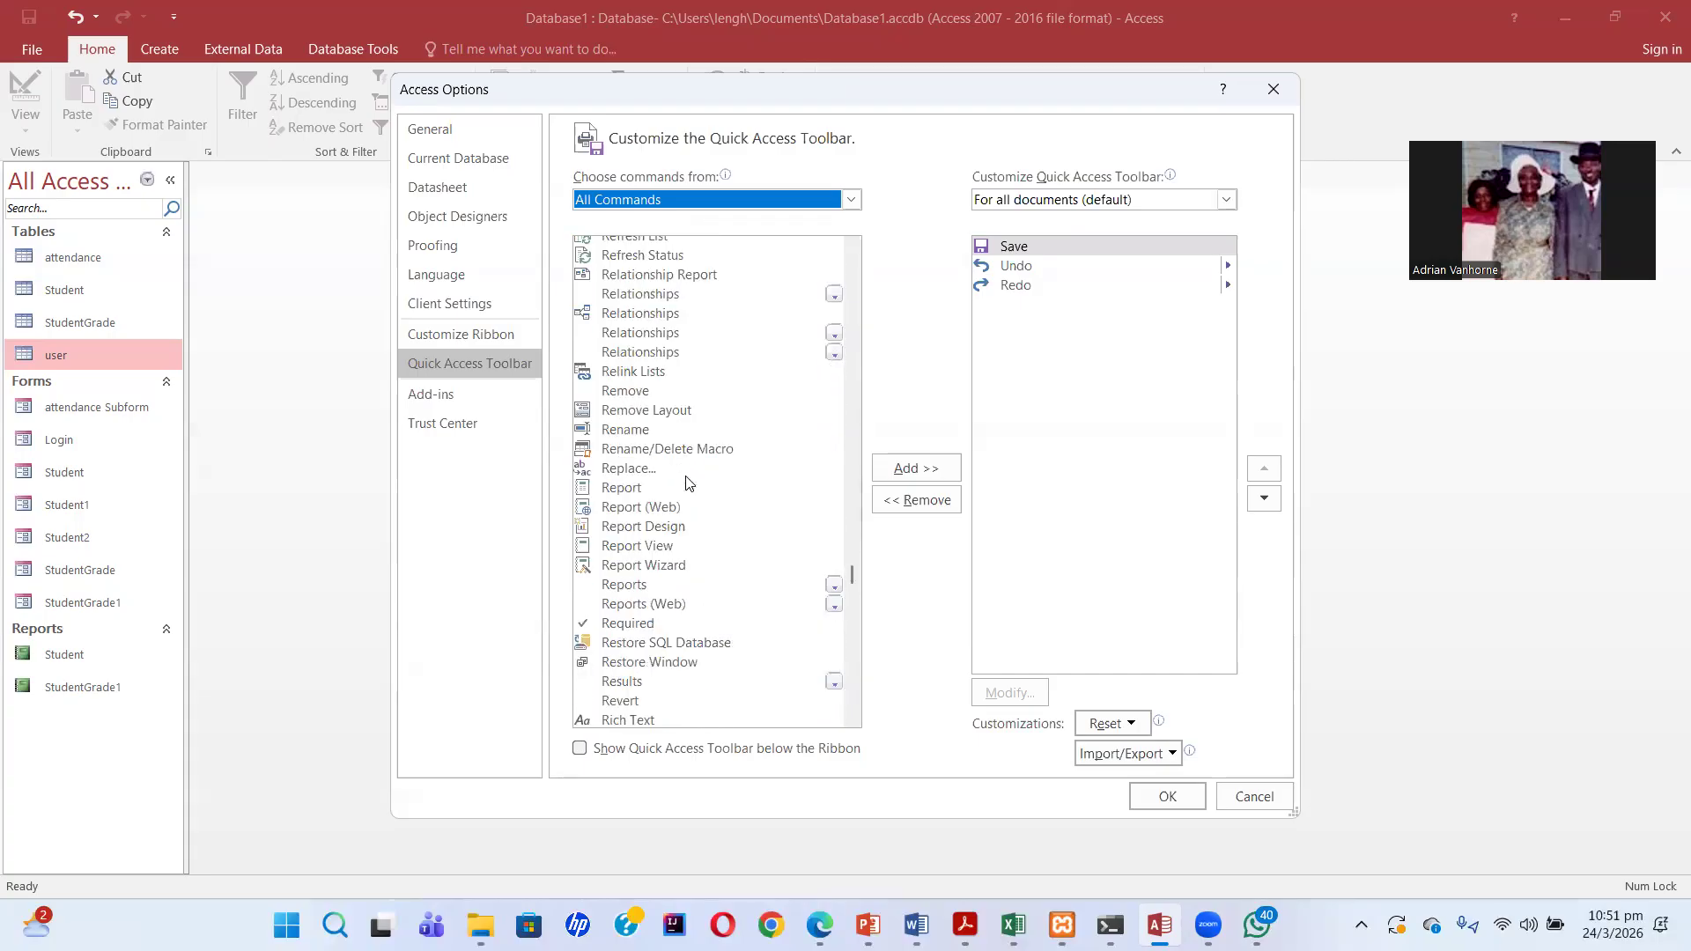
scroll(688, 483, "down", 2)
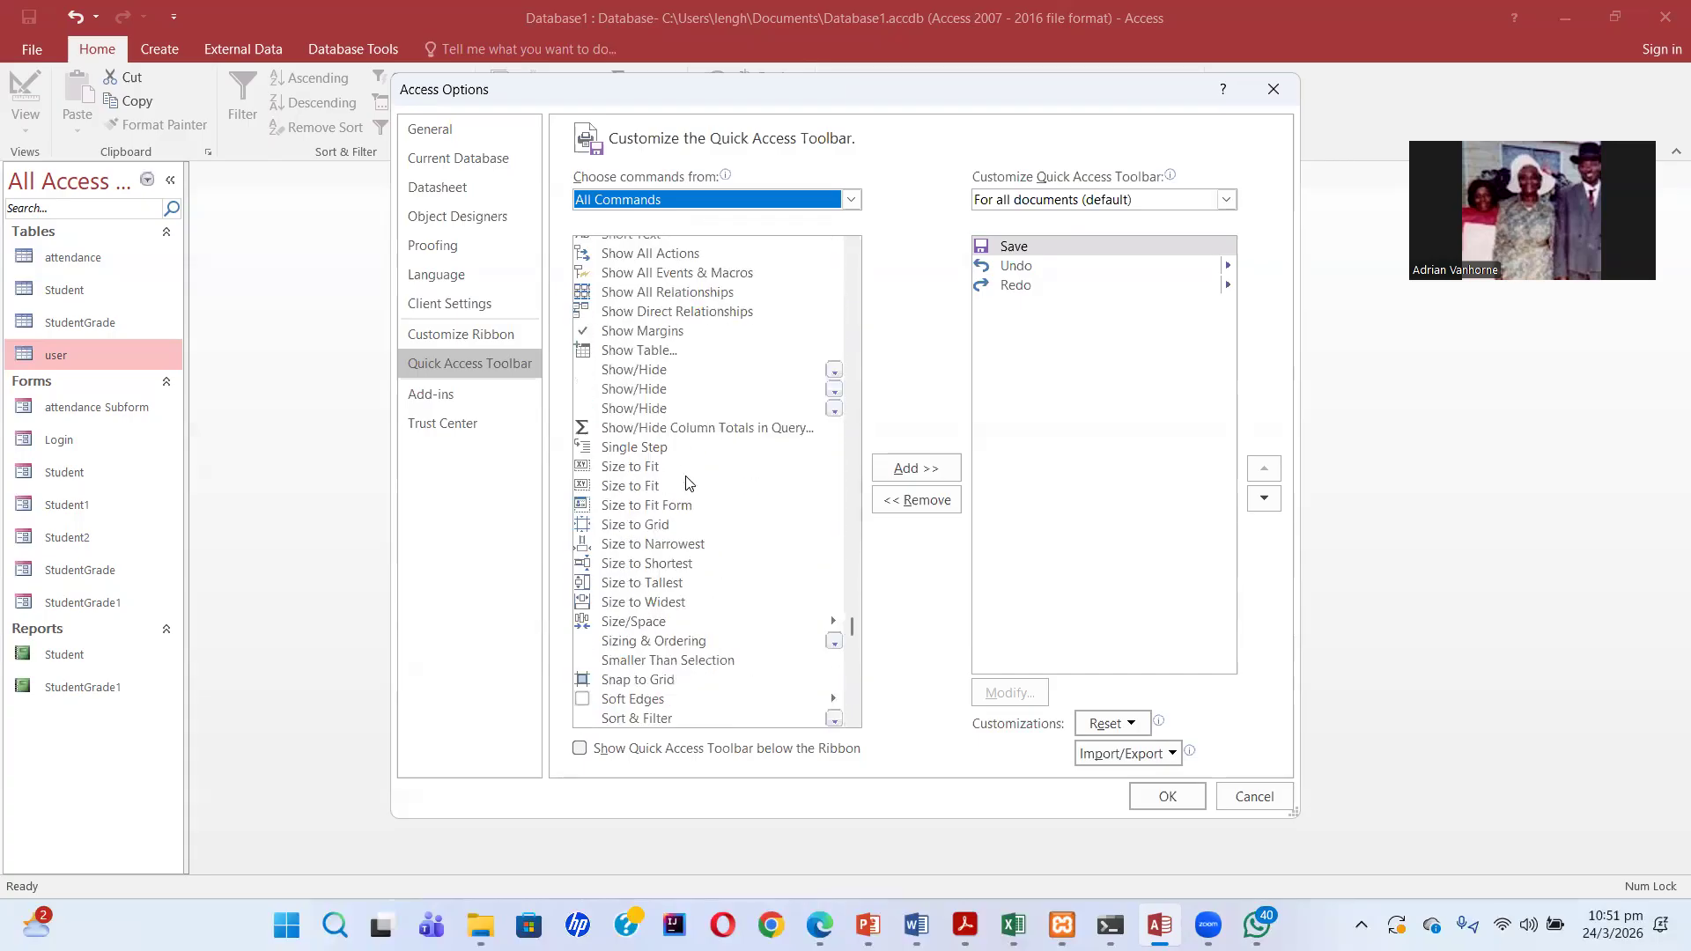
scroll(688, 482, "down", 5)
scroll(689, 483, "down", 3)
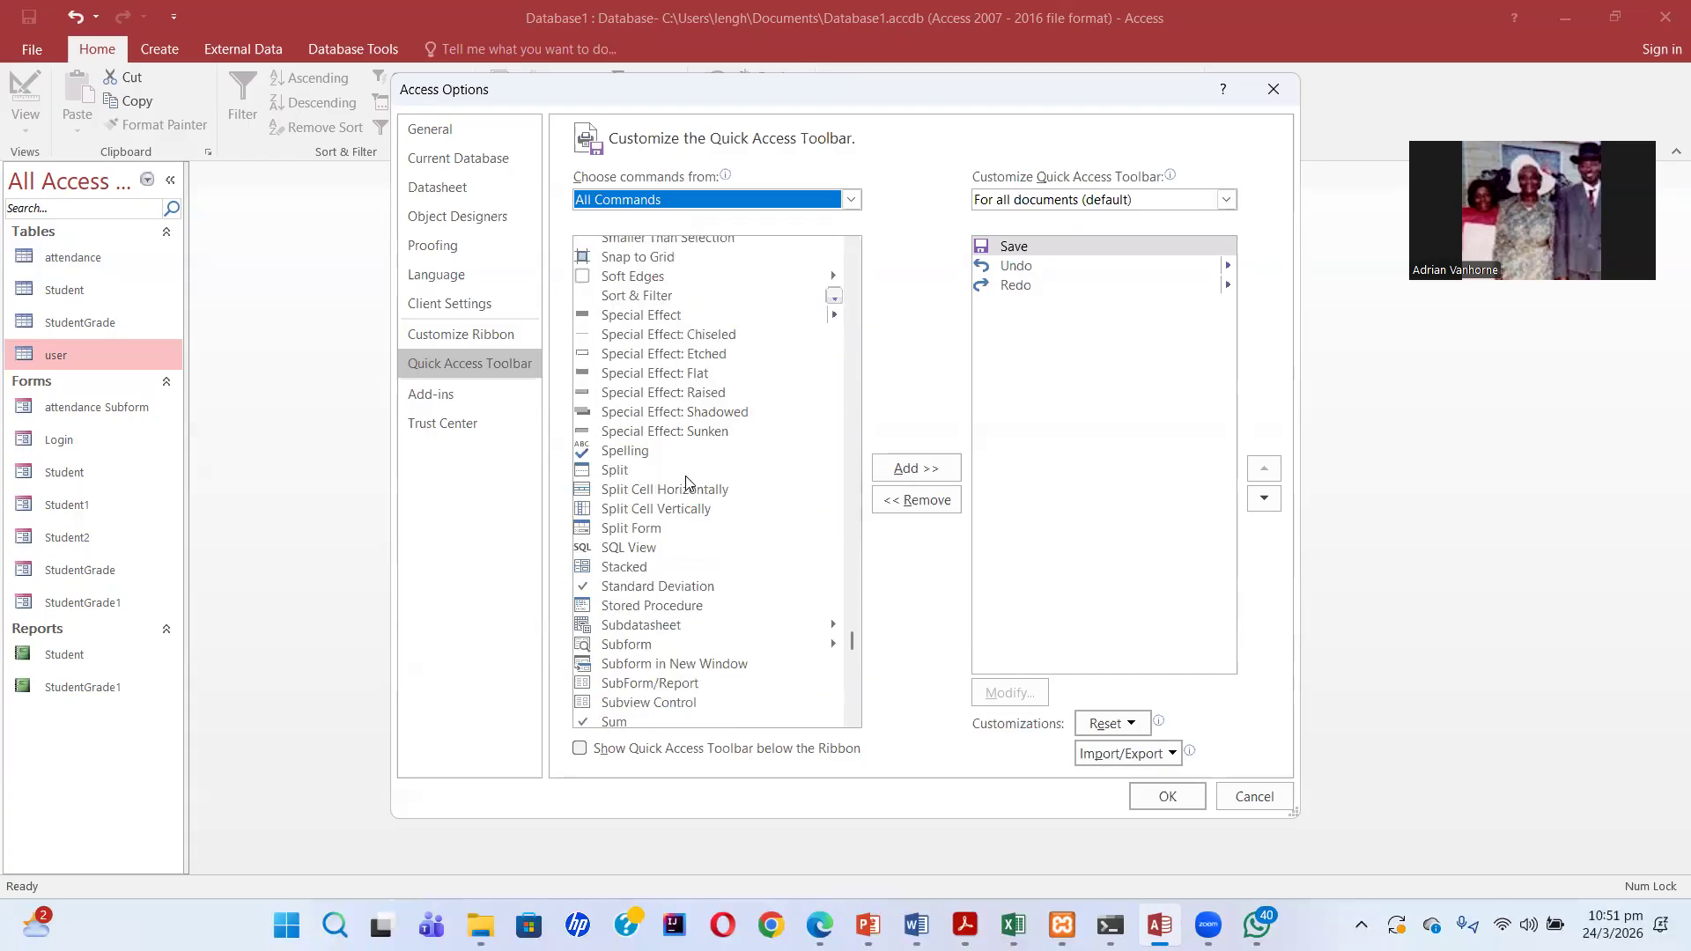
scroll(688, 482, "down", 3)
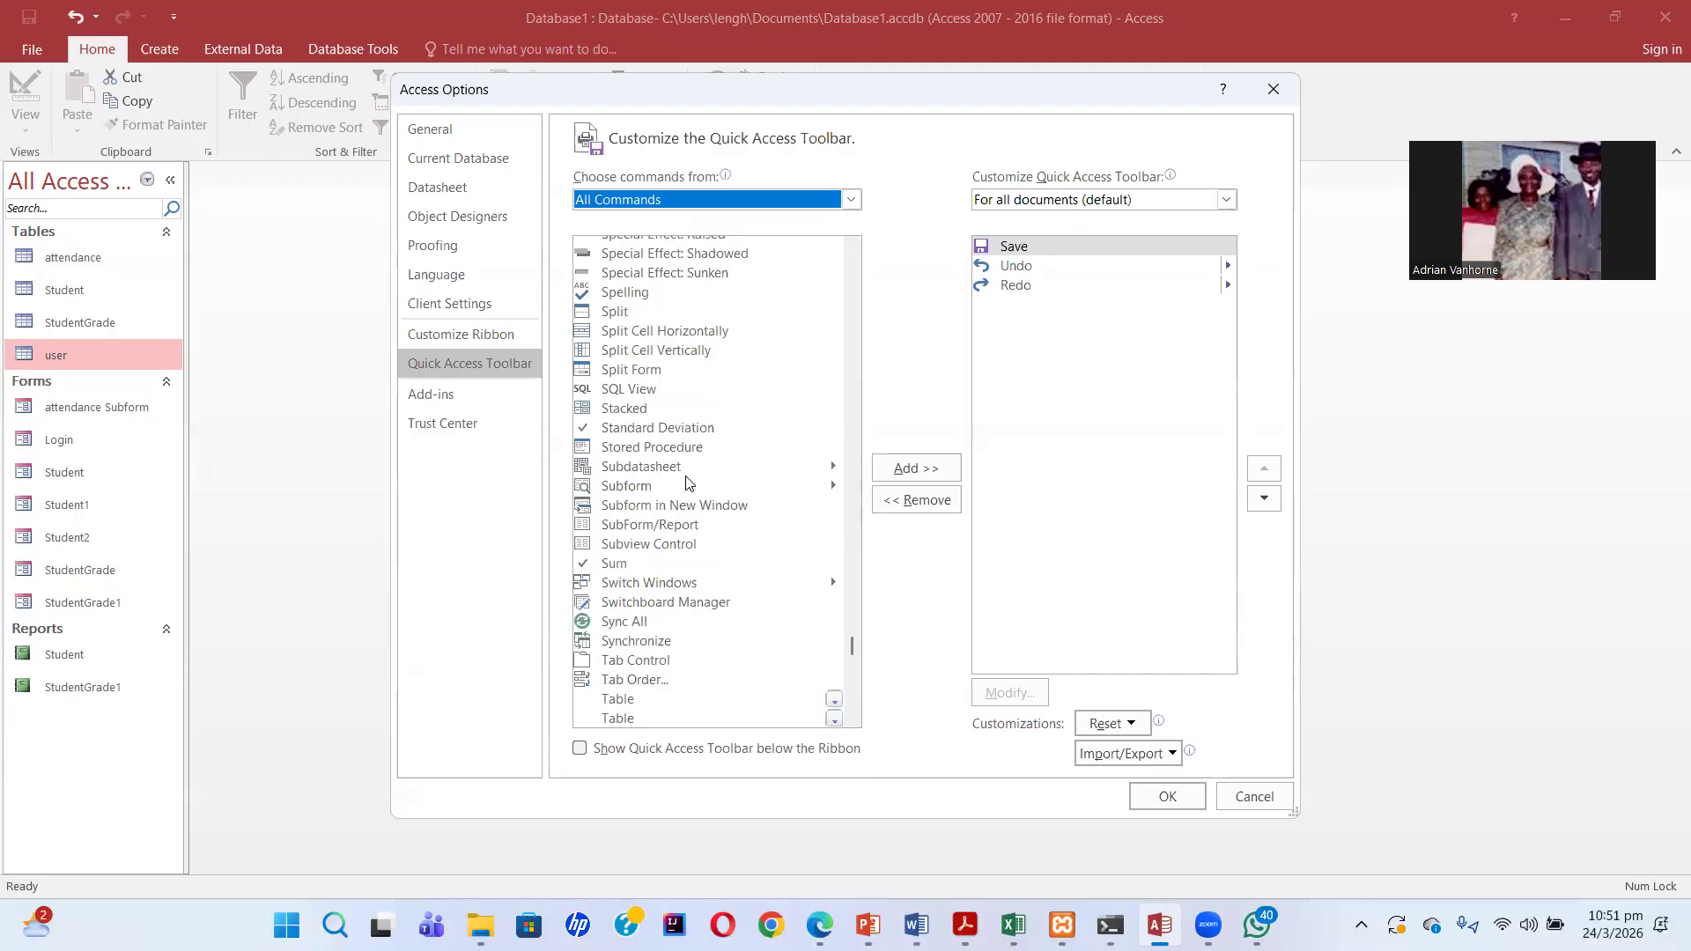
left_click(665, 606)
left_click(919, 471)
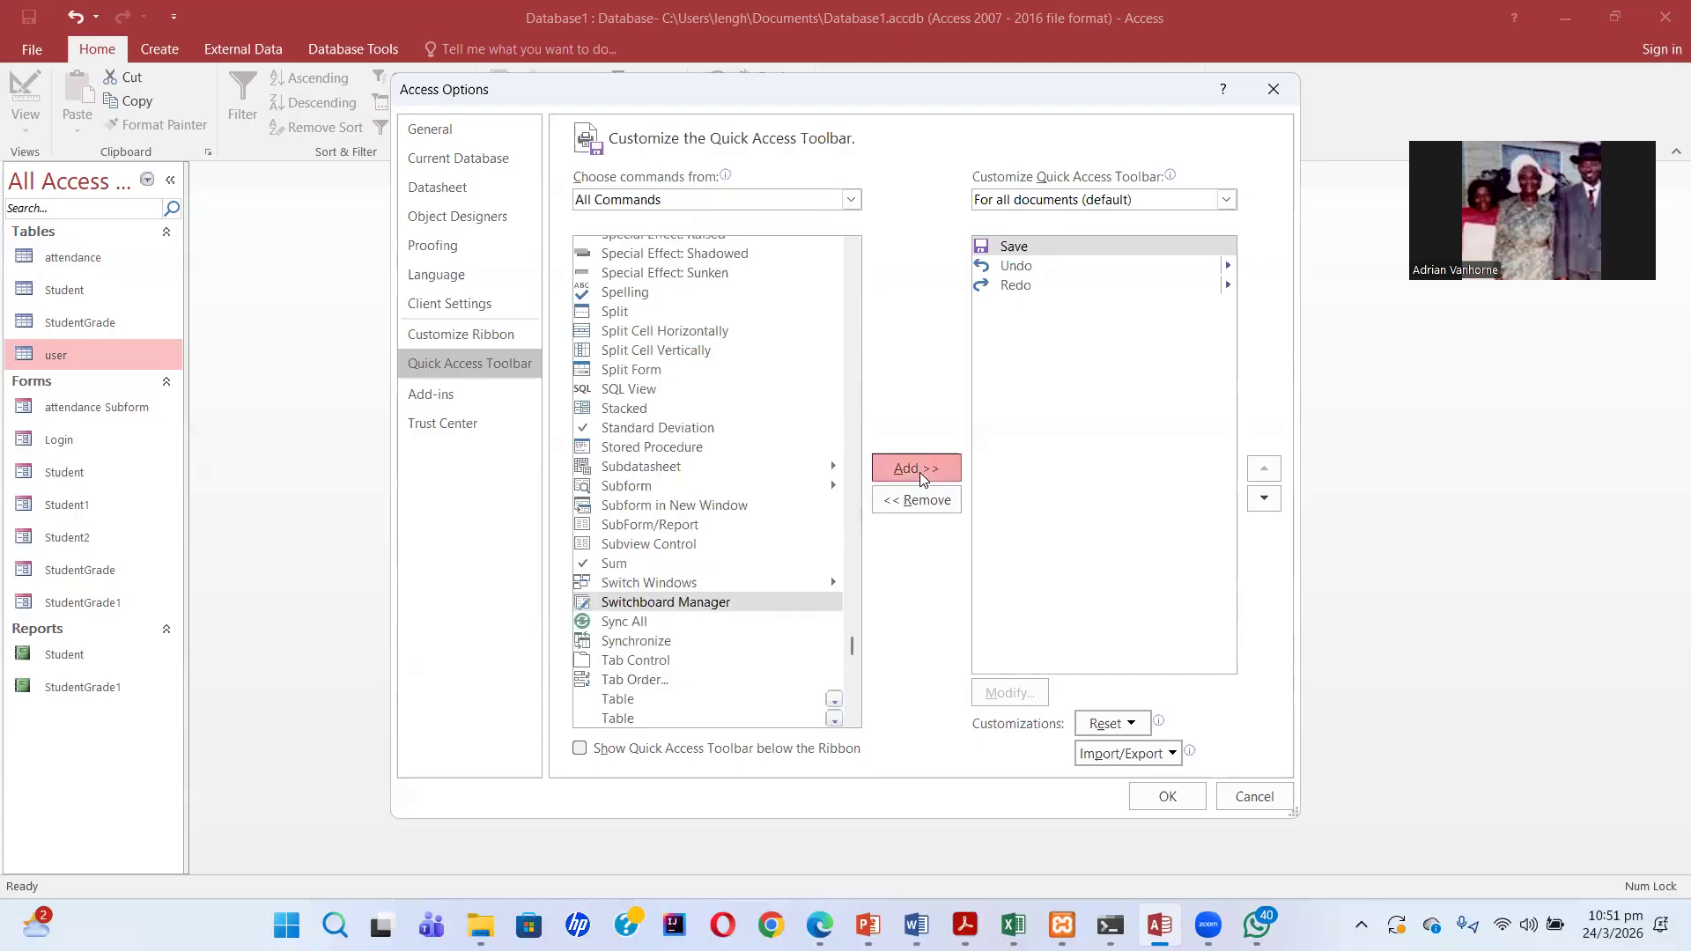
left_click(1168, 797)
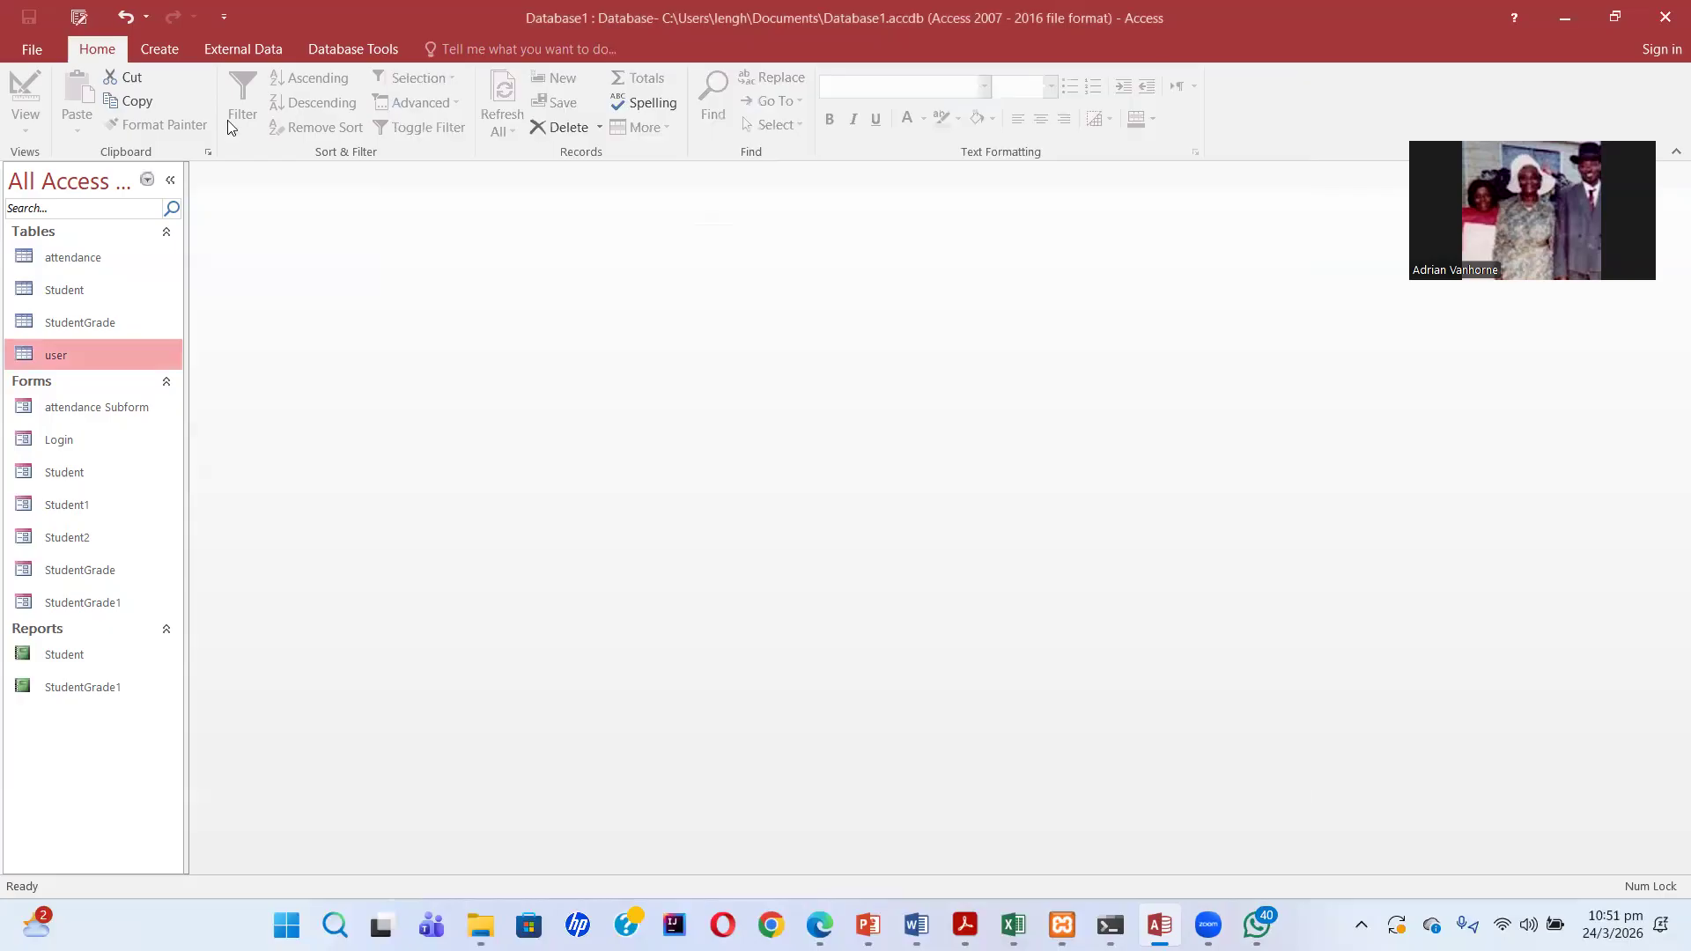
Create a switchboard for the database with Switchboard Manager and open the Main Switchboard page for editing
left_click(78, 19)
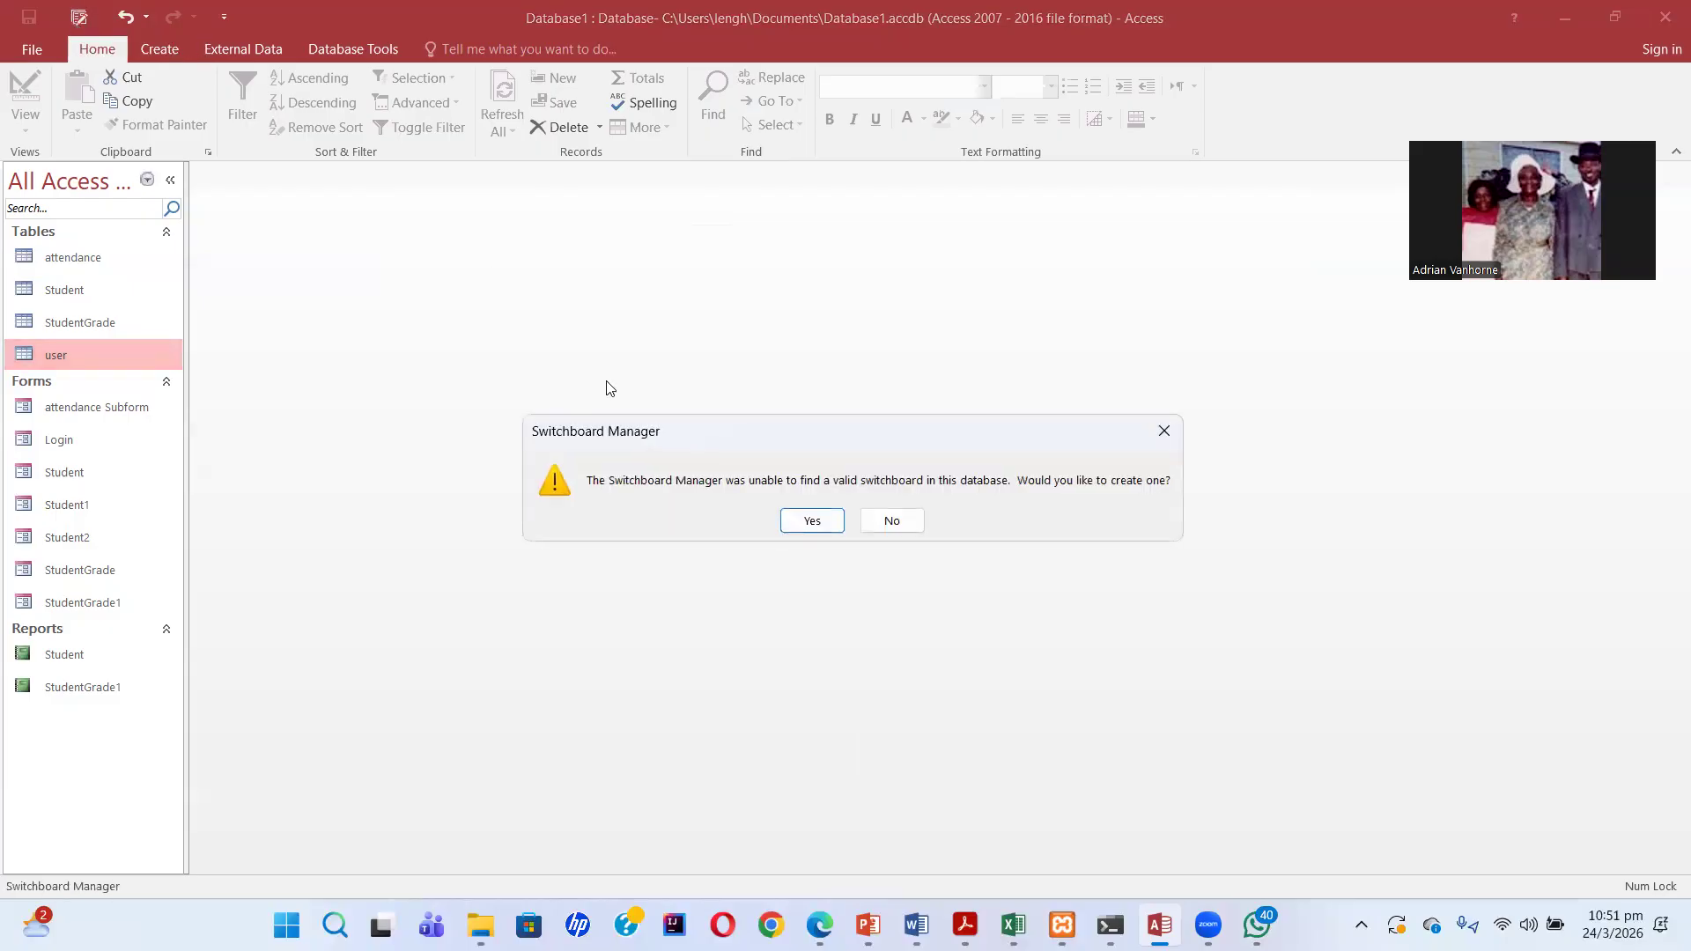
key("Return")
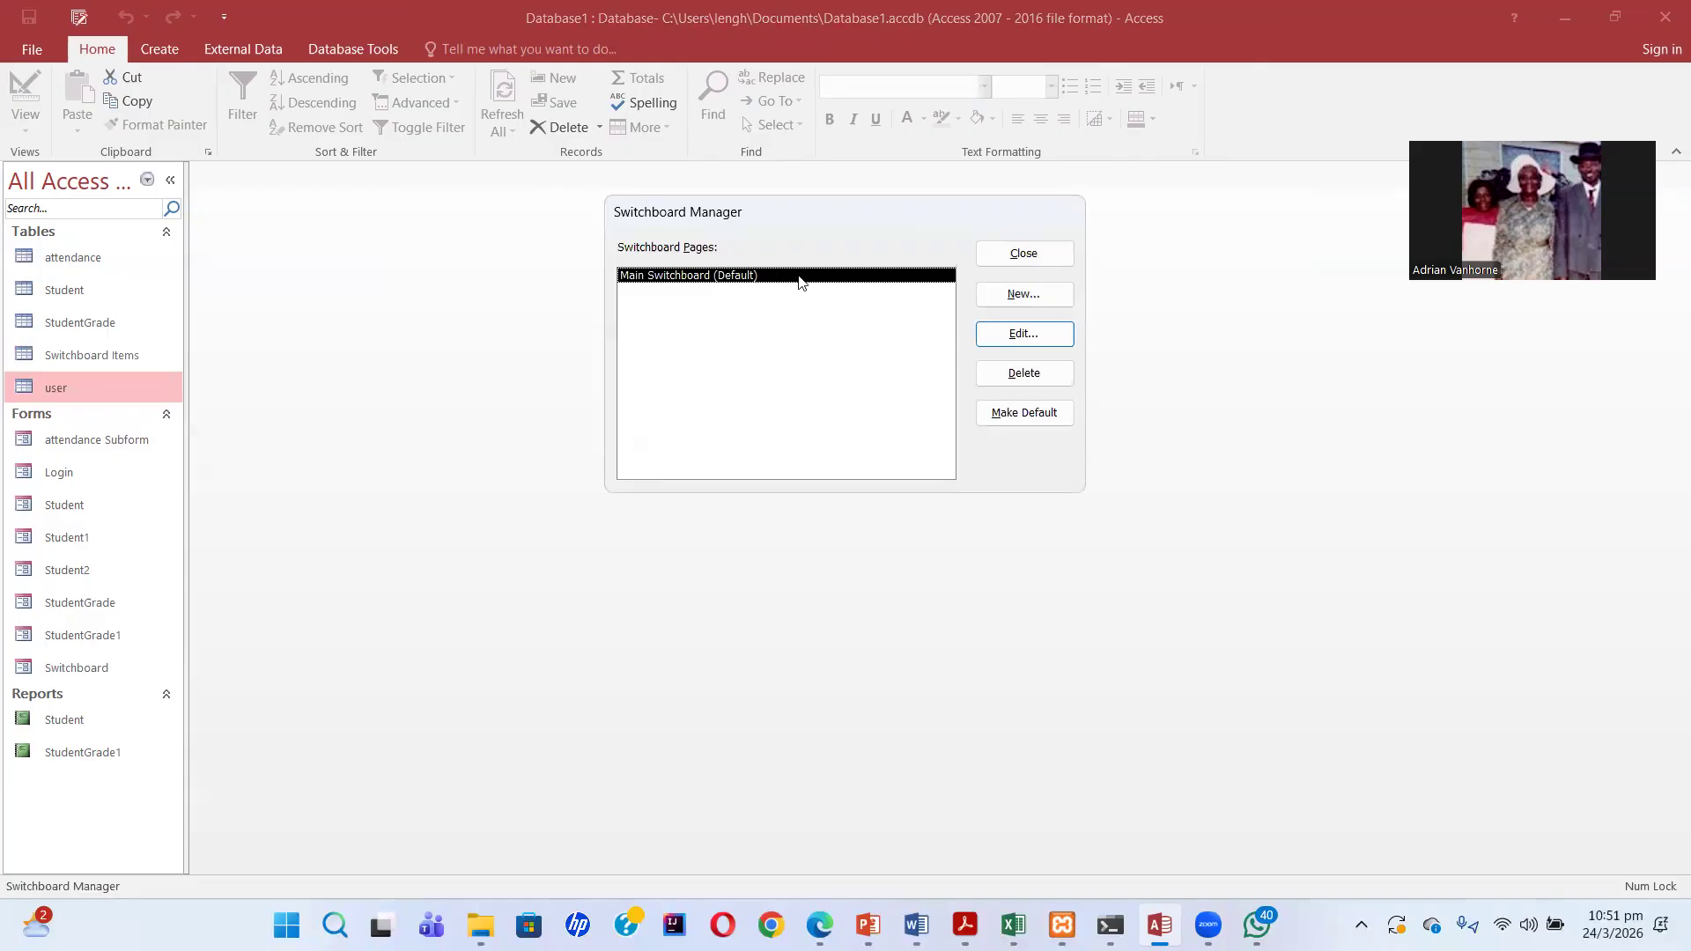
left_click(1007, 335)
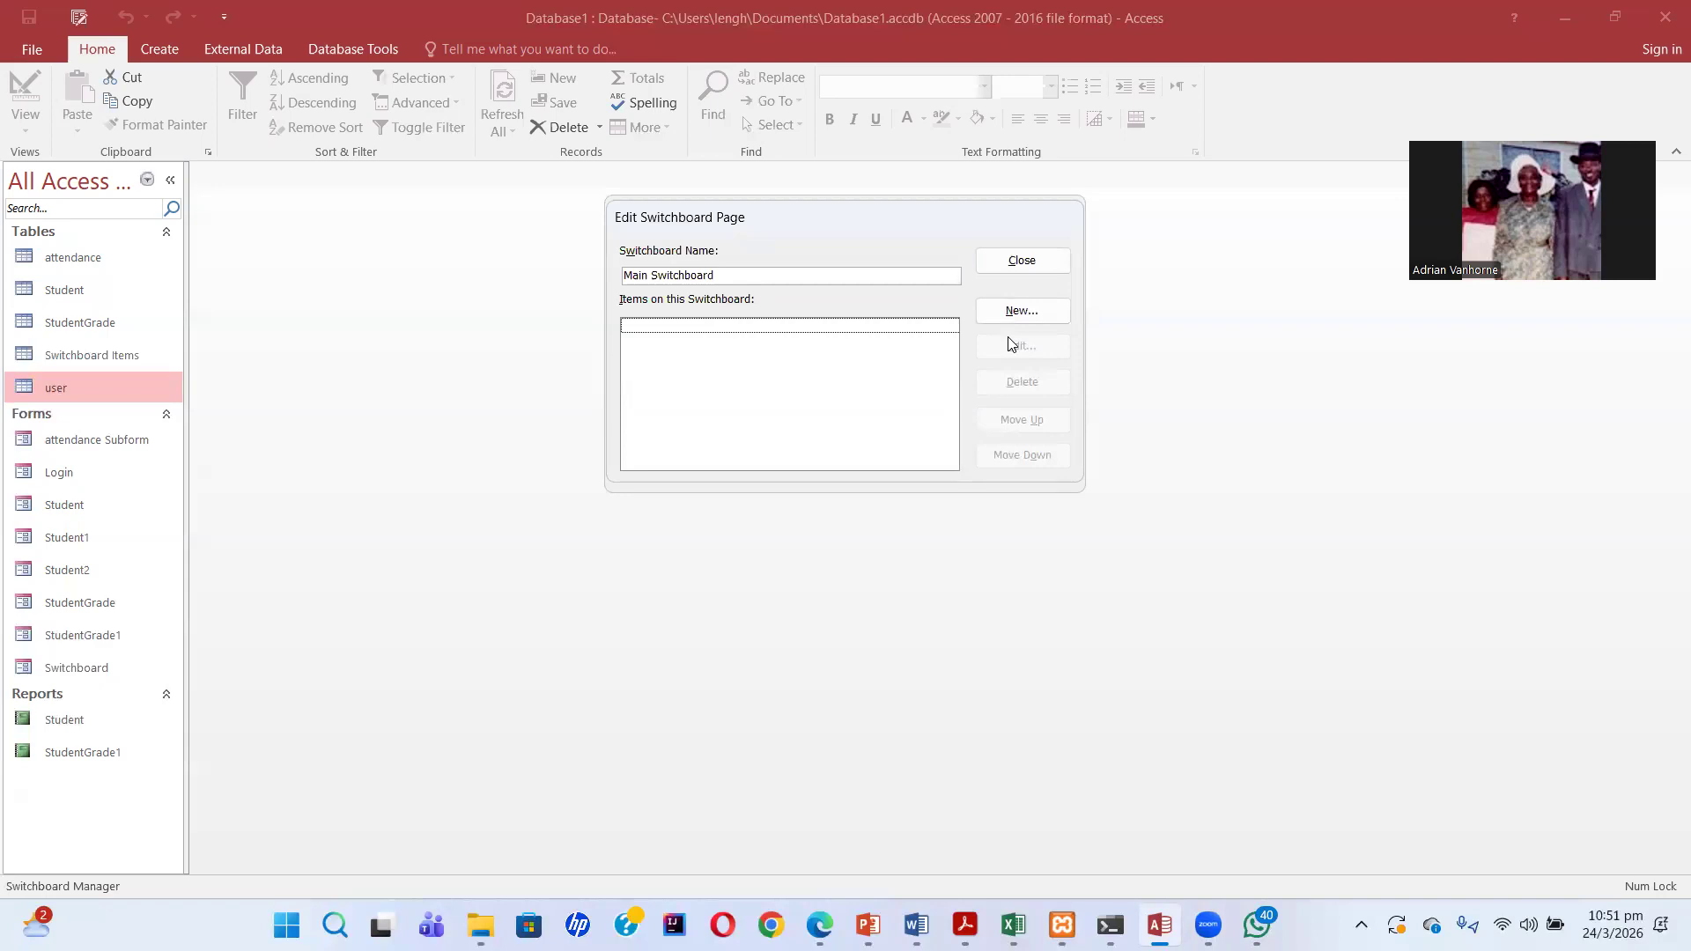
Add a switchboard item "New Student" that uses Open Form in Add Mode with the Student form
left_click(1032, 311)
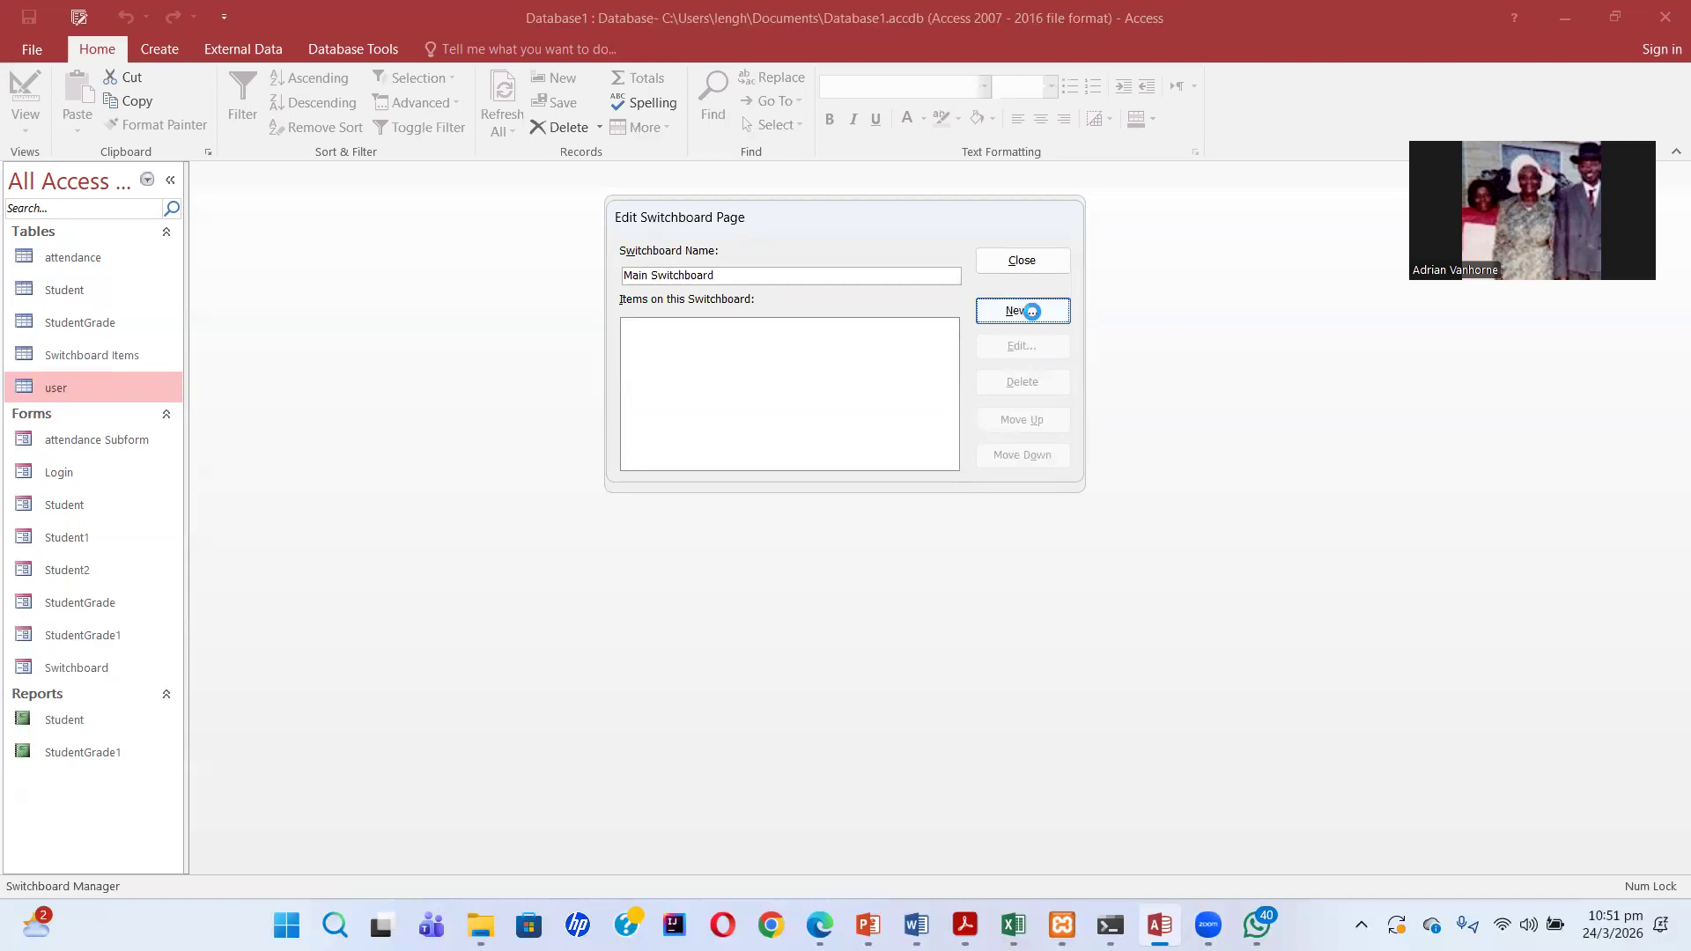
type("N")
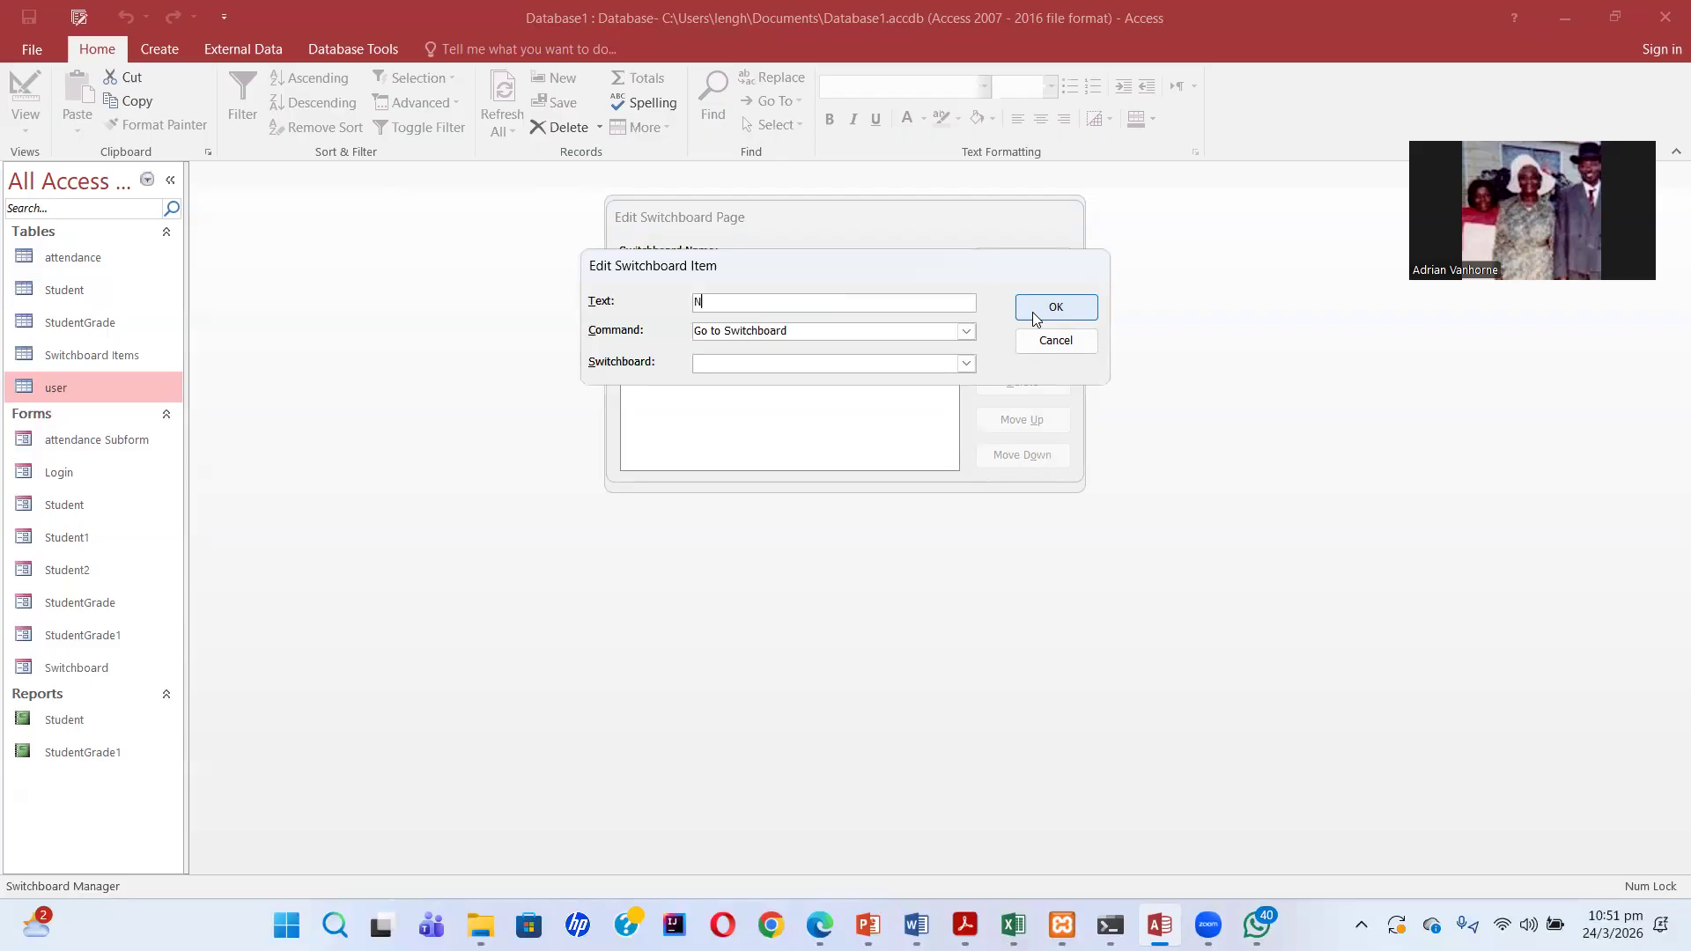
type("ew Student")
left_click(965, 332)
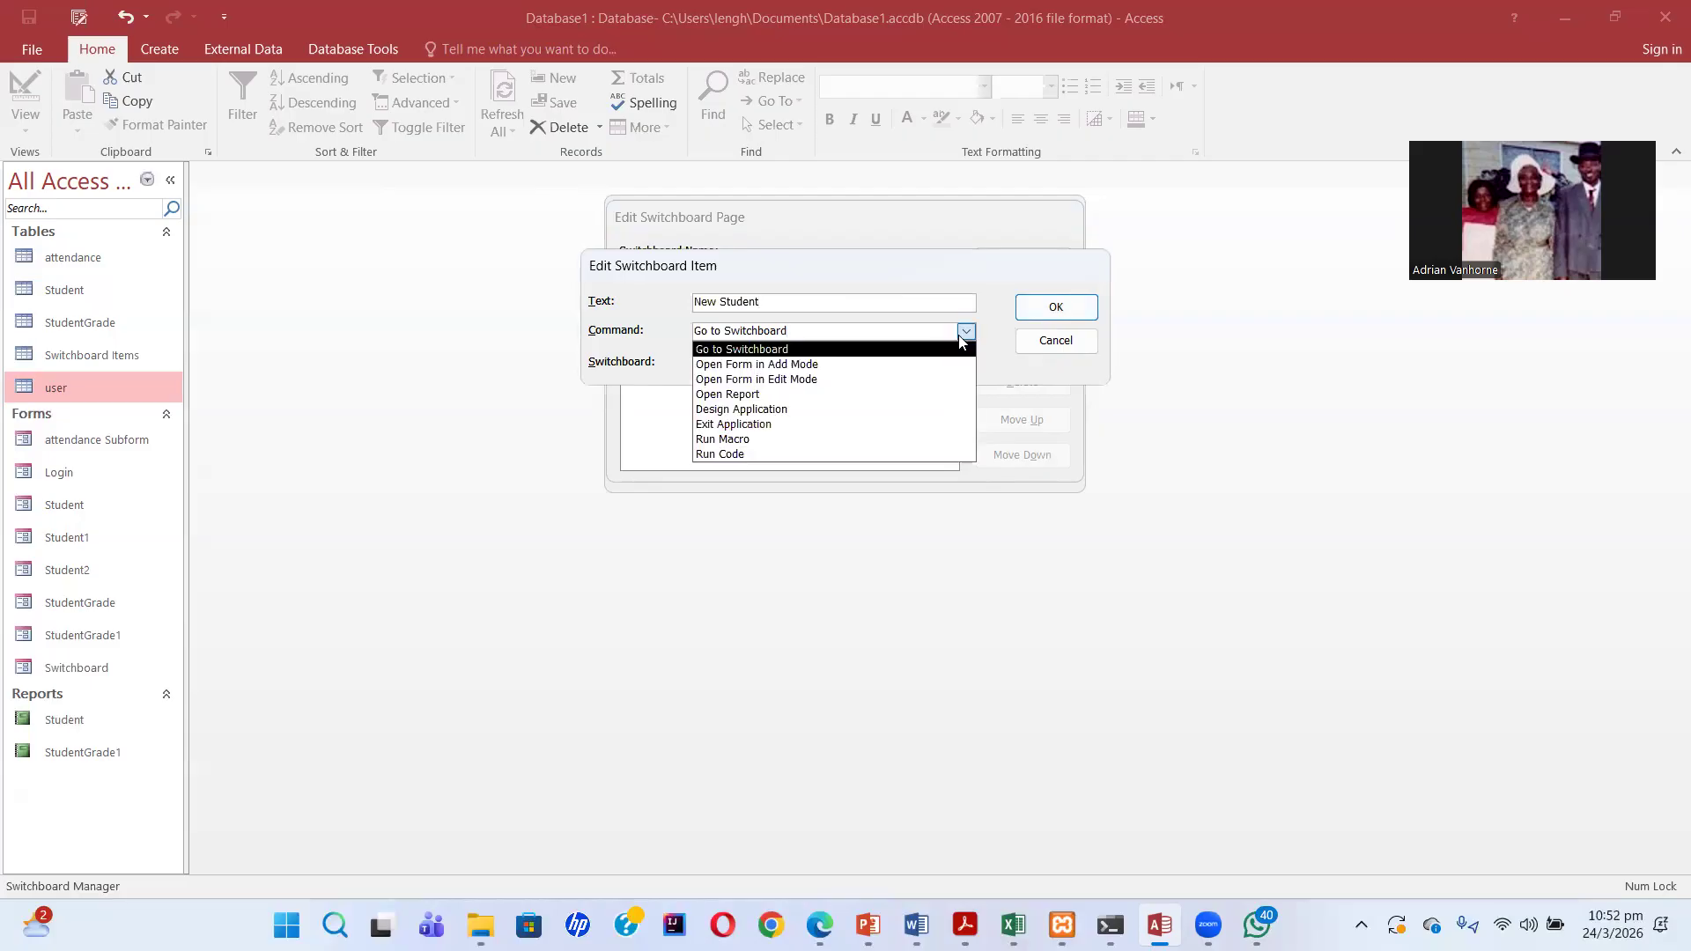
left_click(788, 366)
left_click(965, 364)
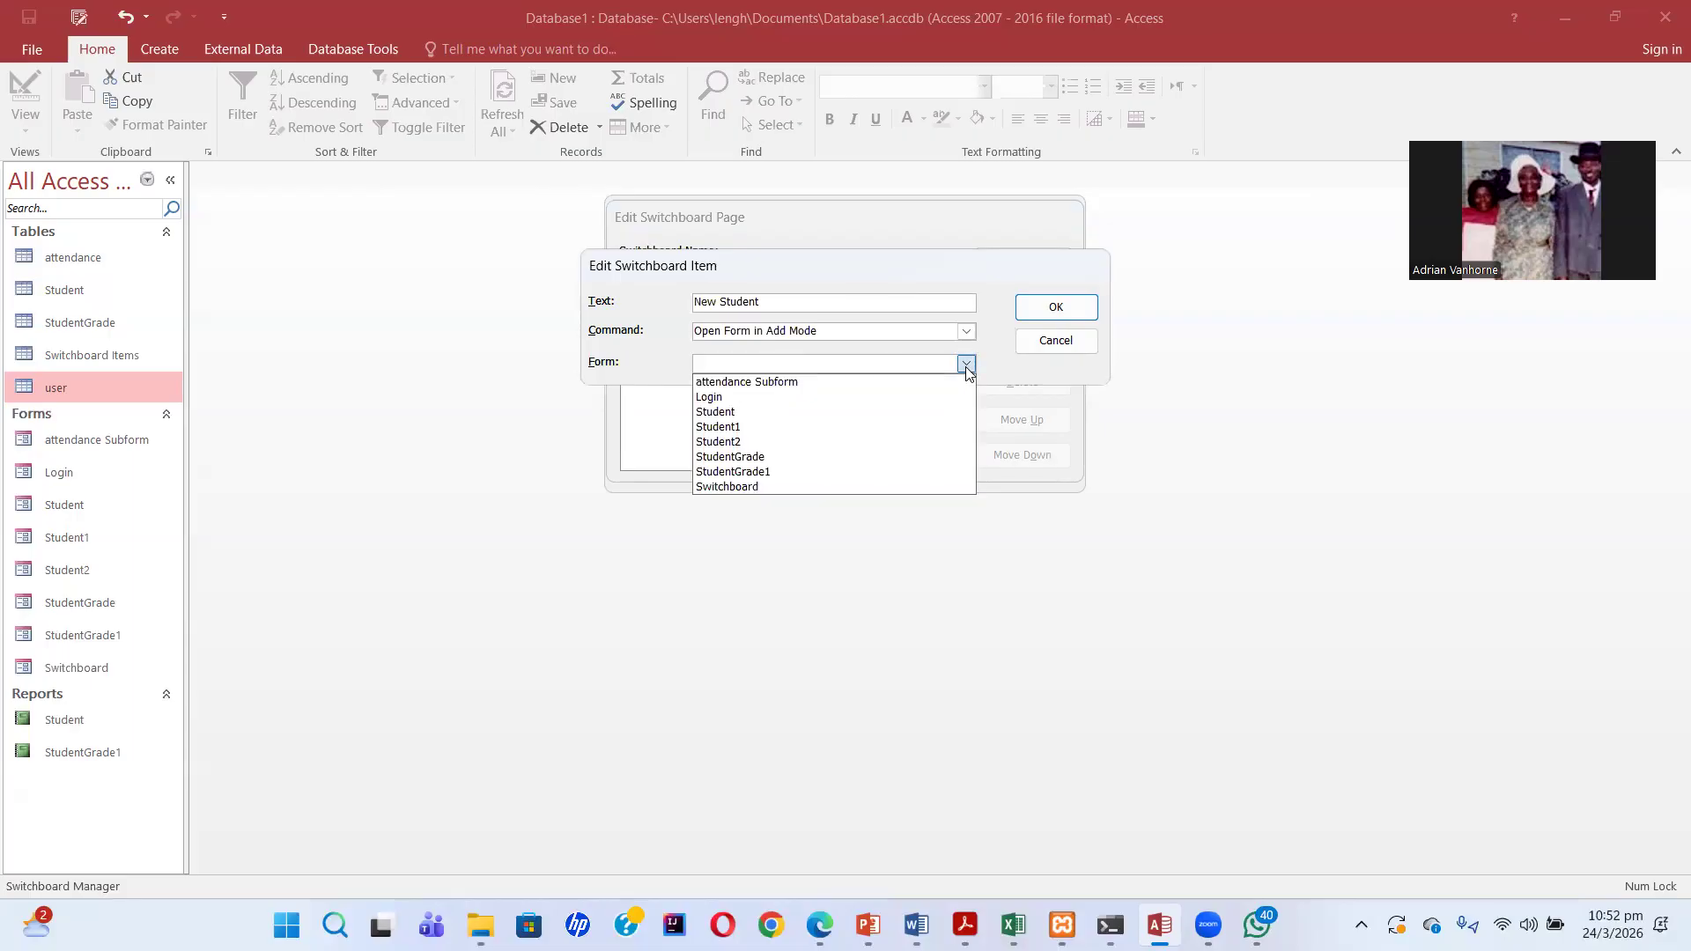
left_click(826, 414)
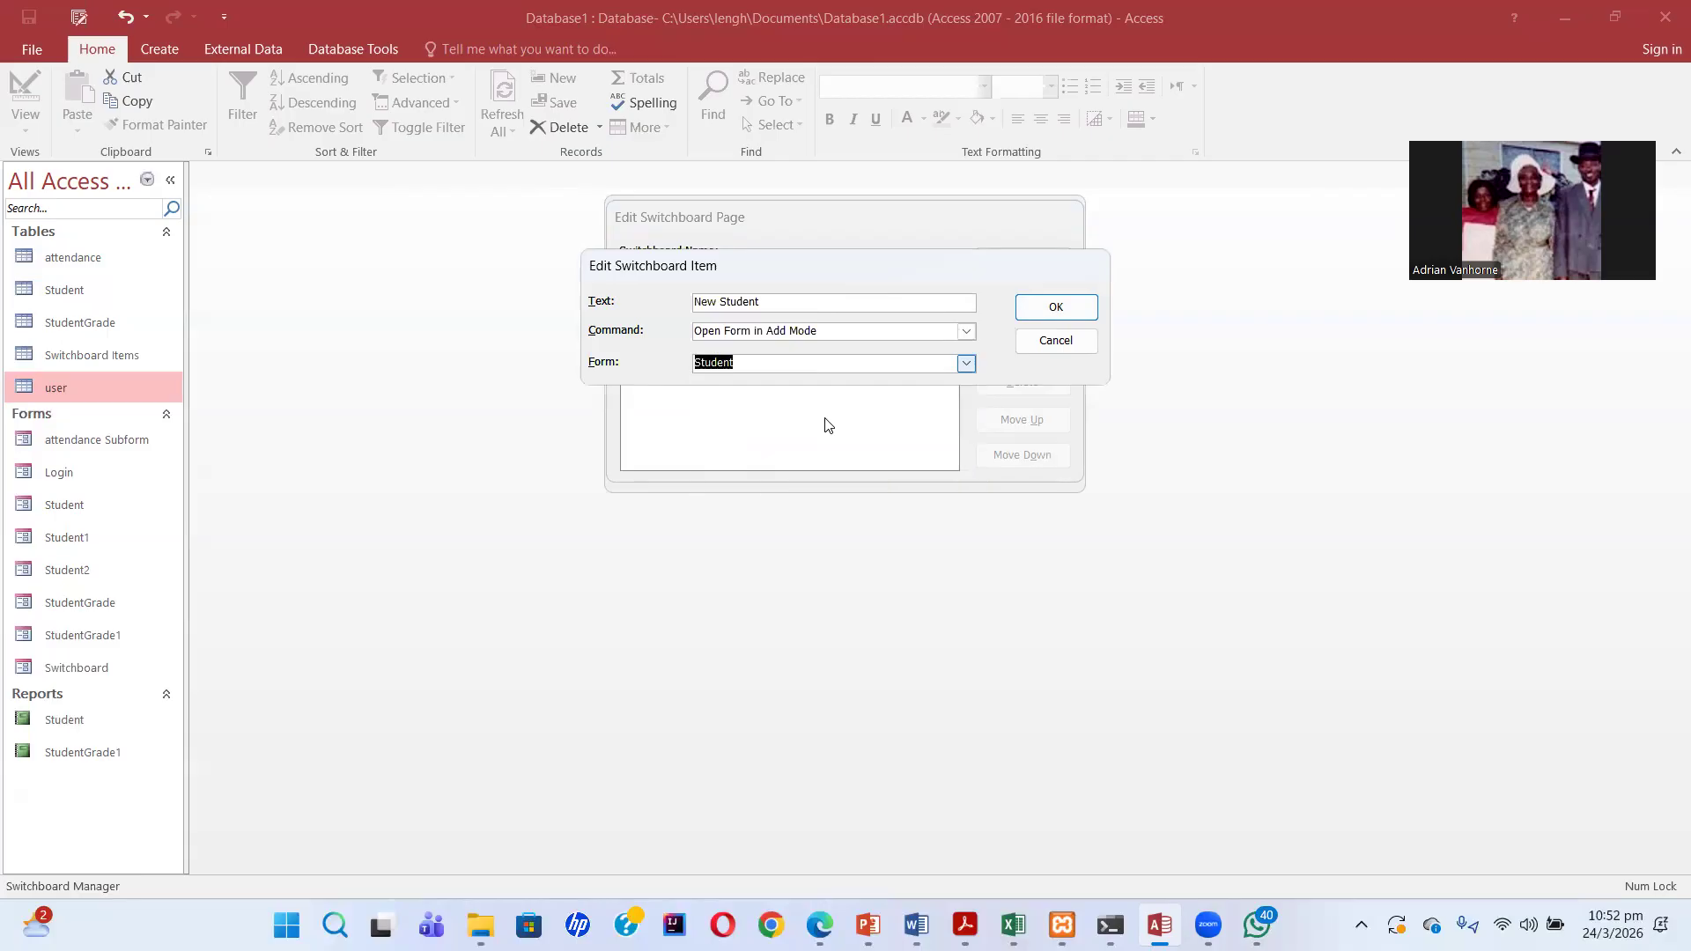
left_click(1052, 310)
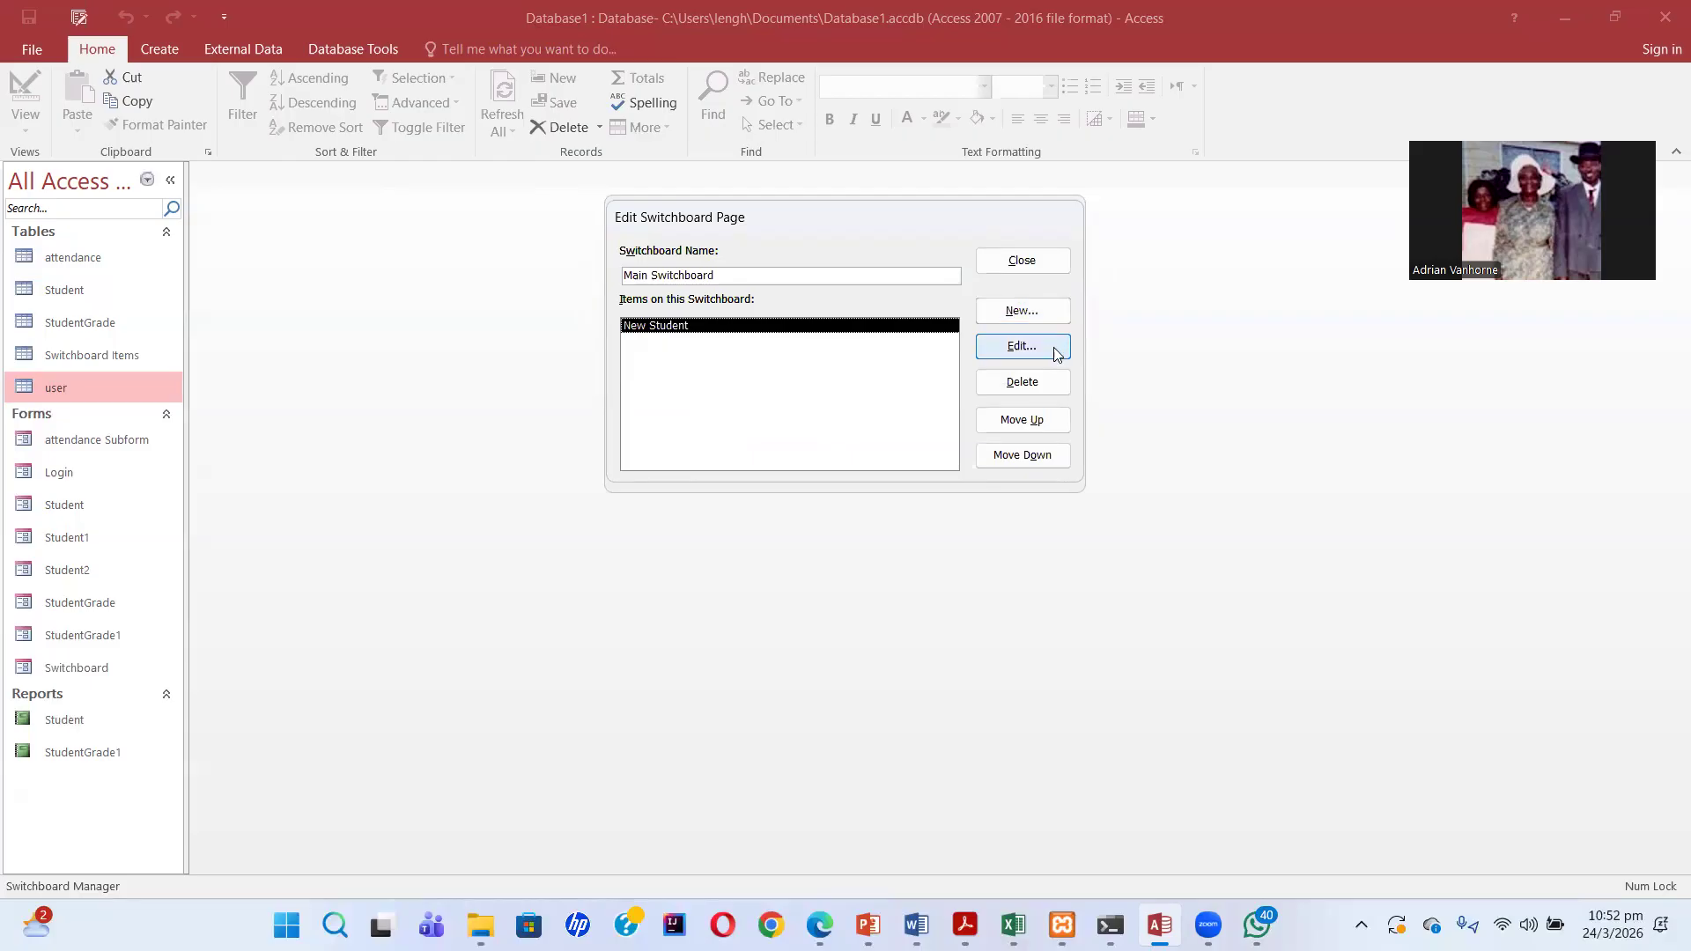
Add a switchboard item "View Students" that uses Open Report with the Student report
left_click(1021, 311)
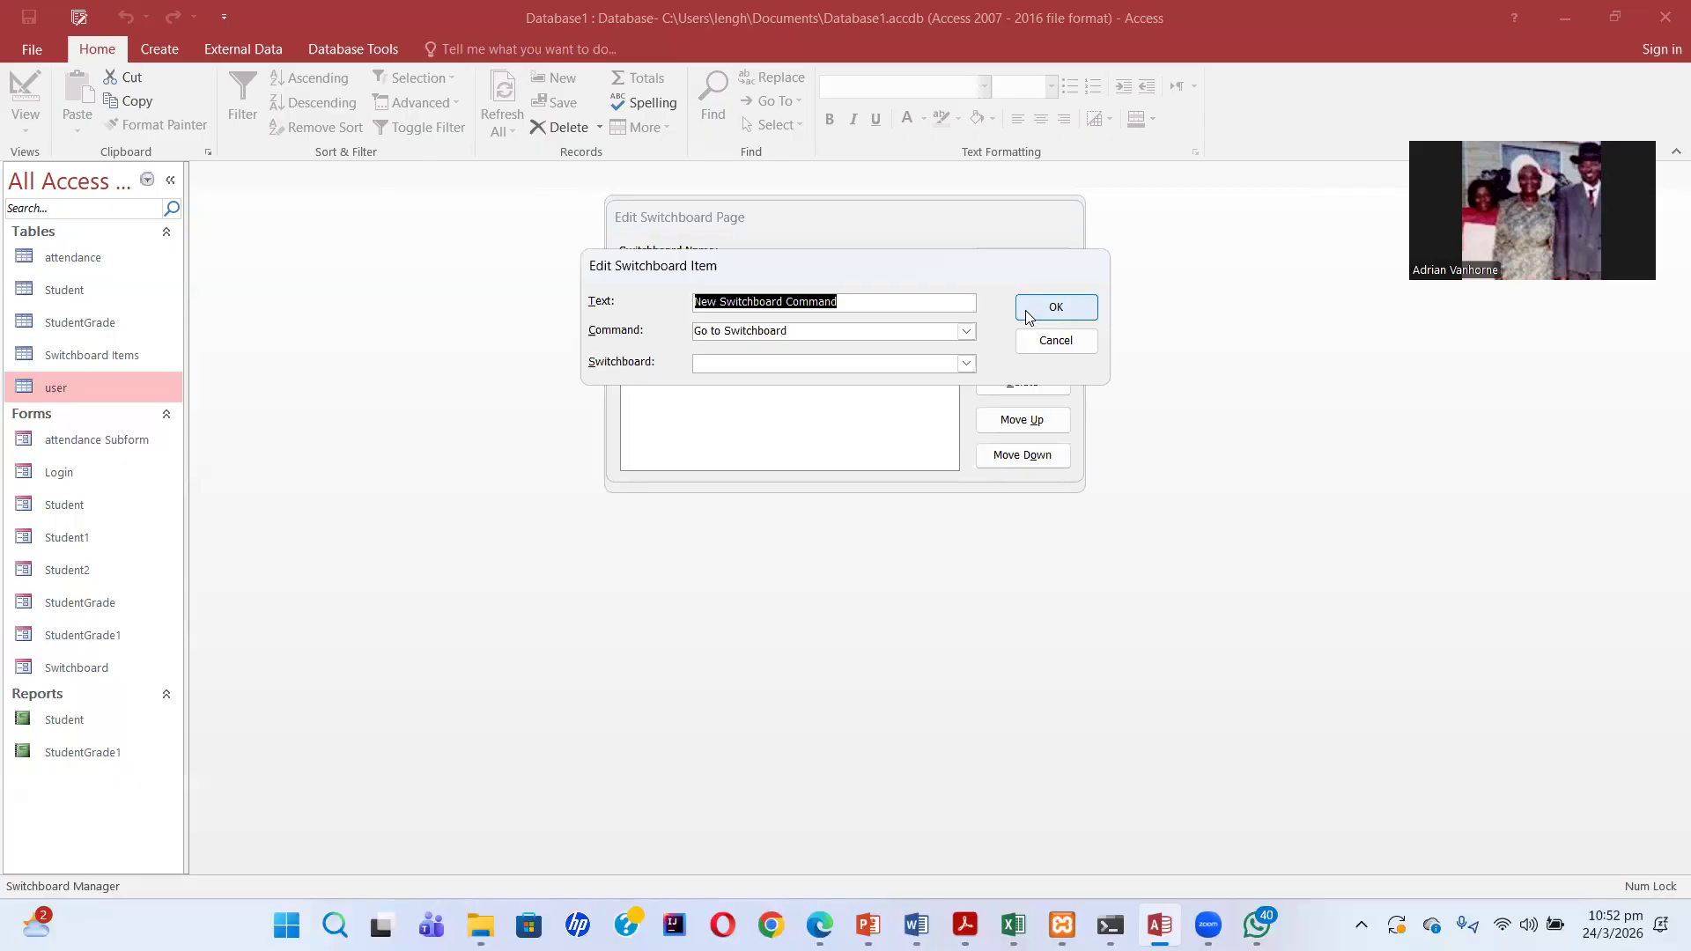
type("View Students")
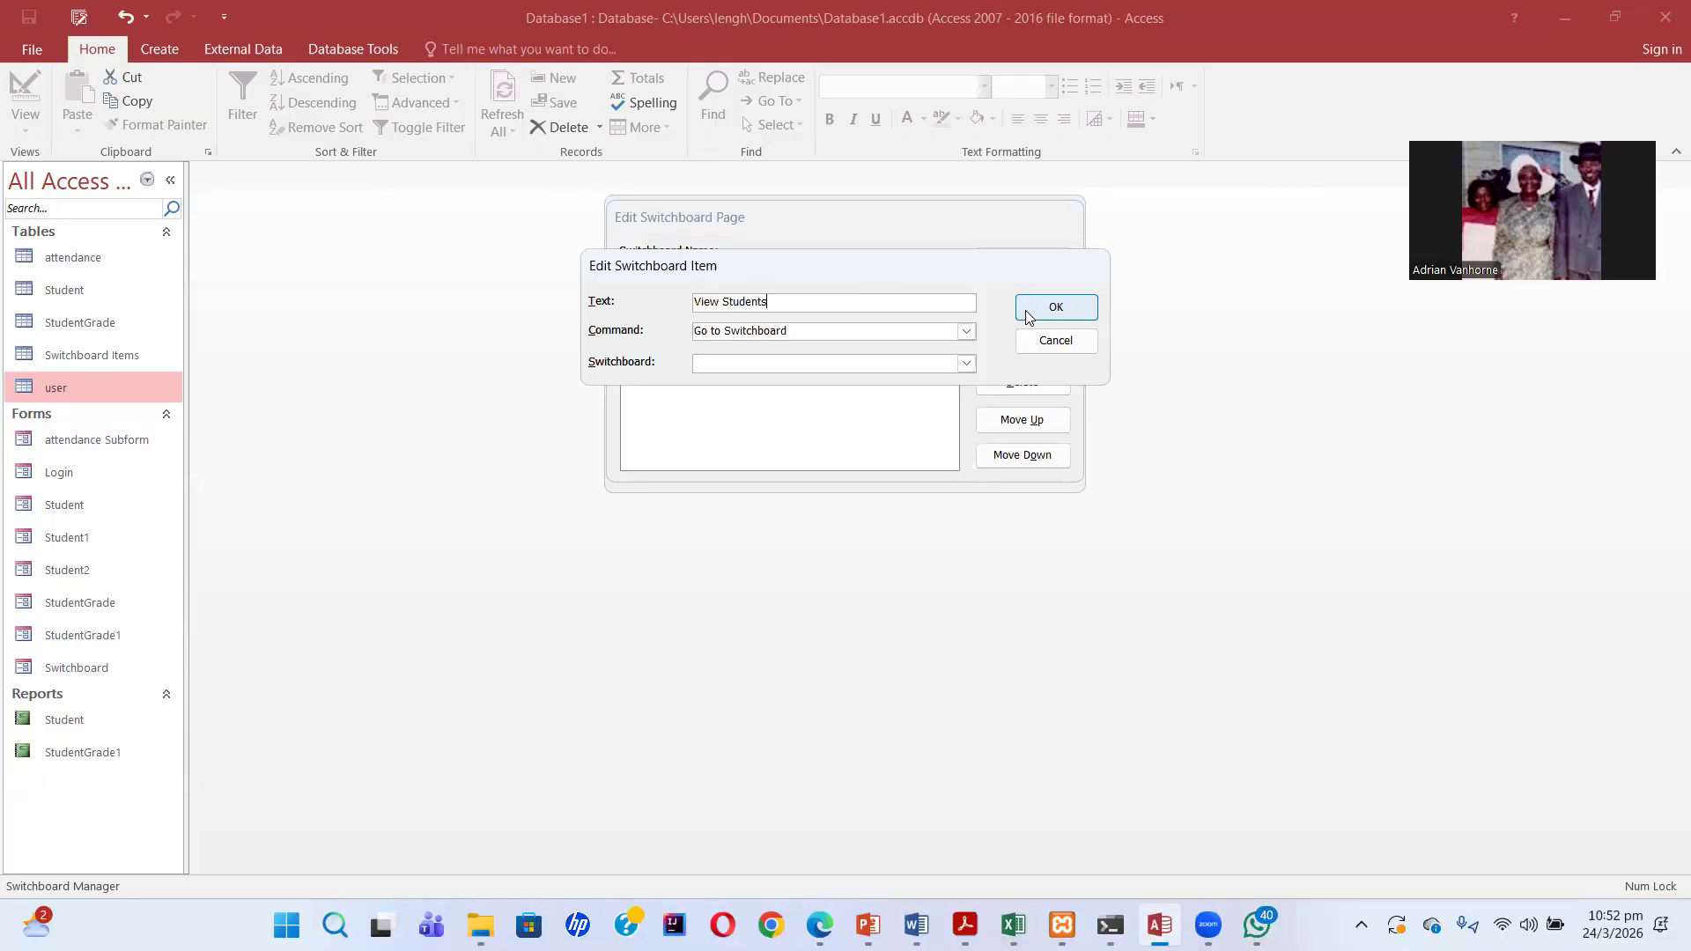
left_click(966, 333)
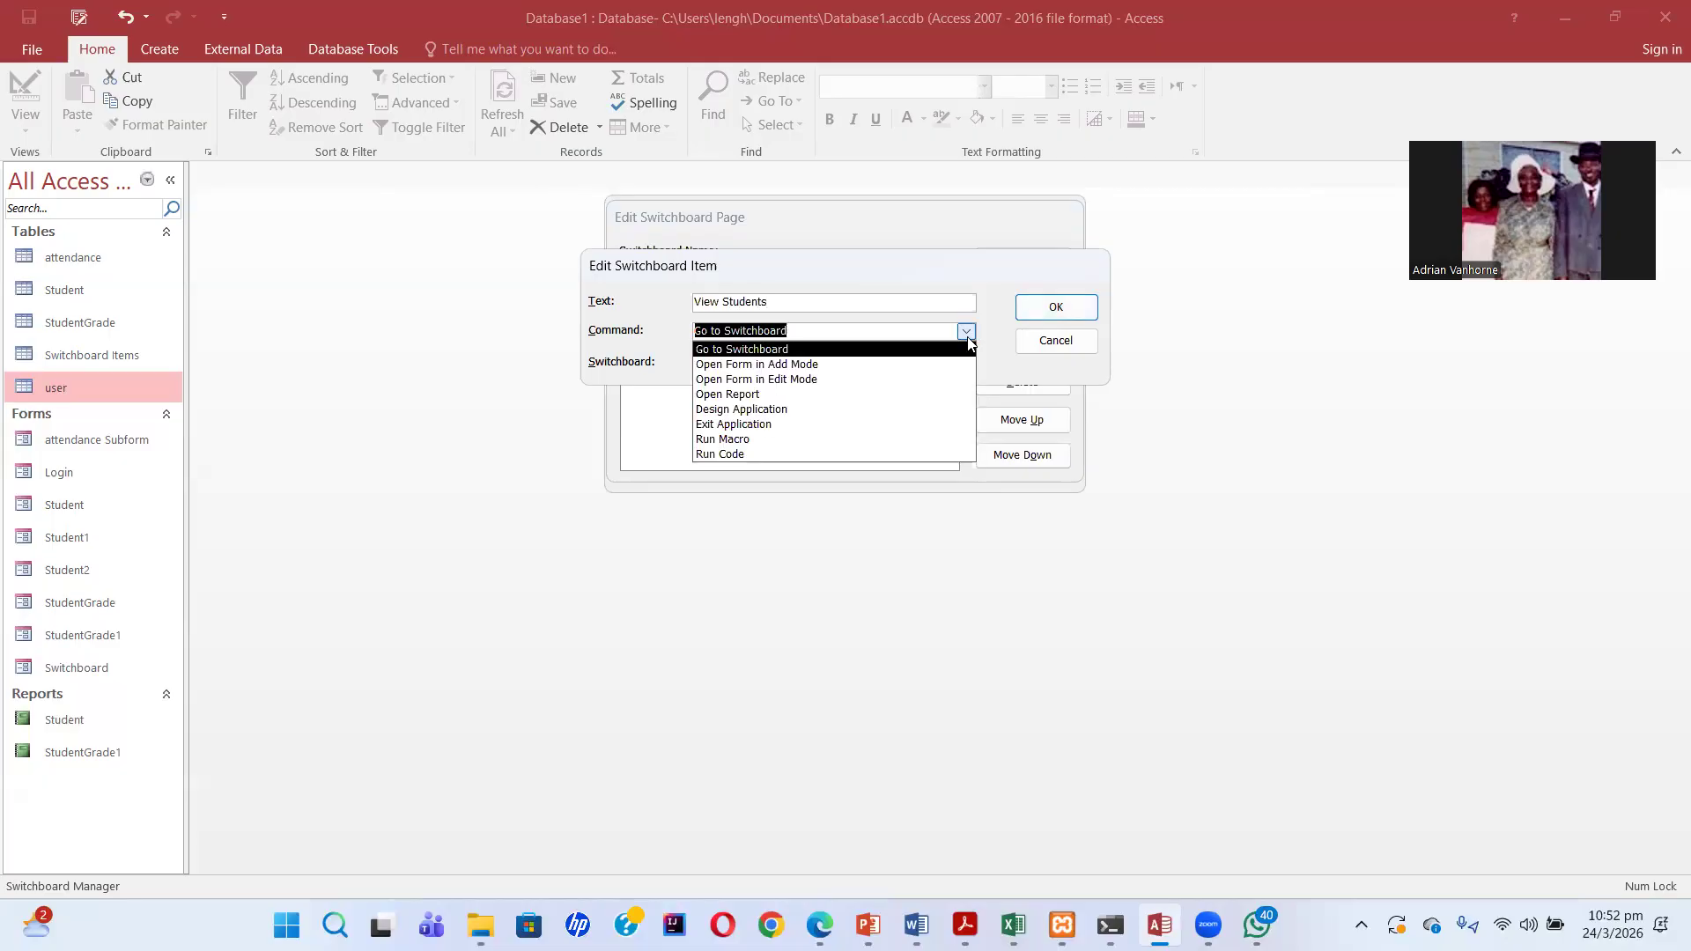
left_click(793, 395)
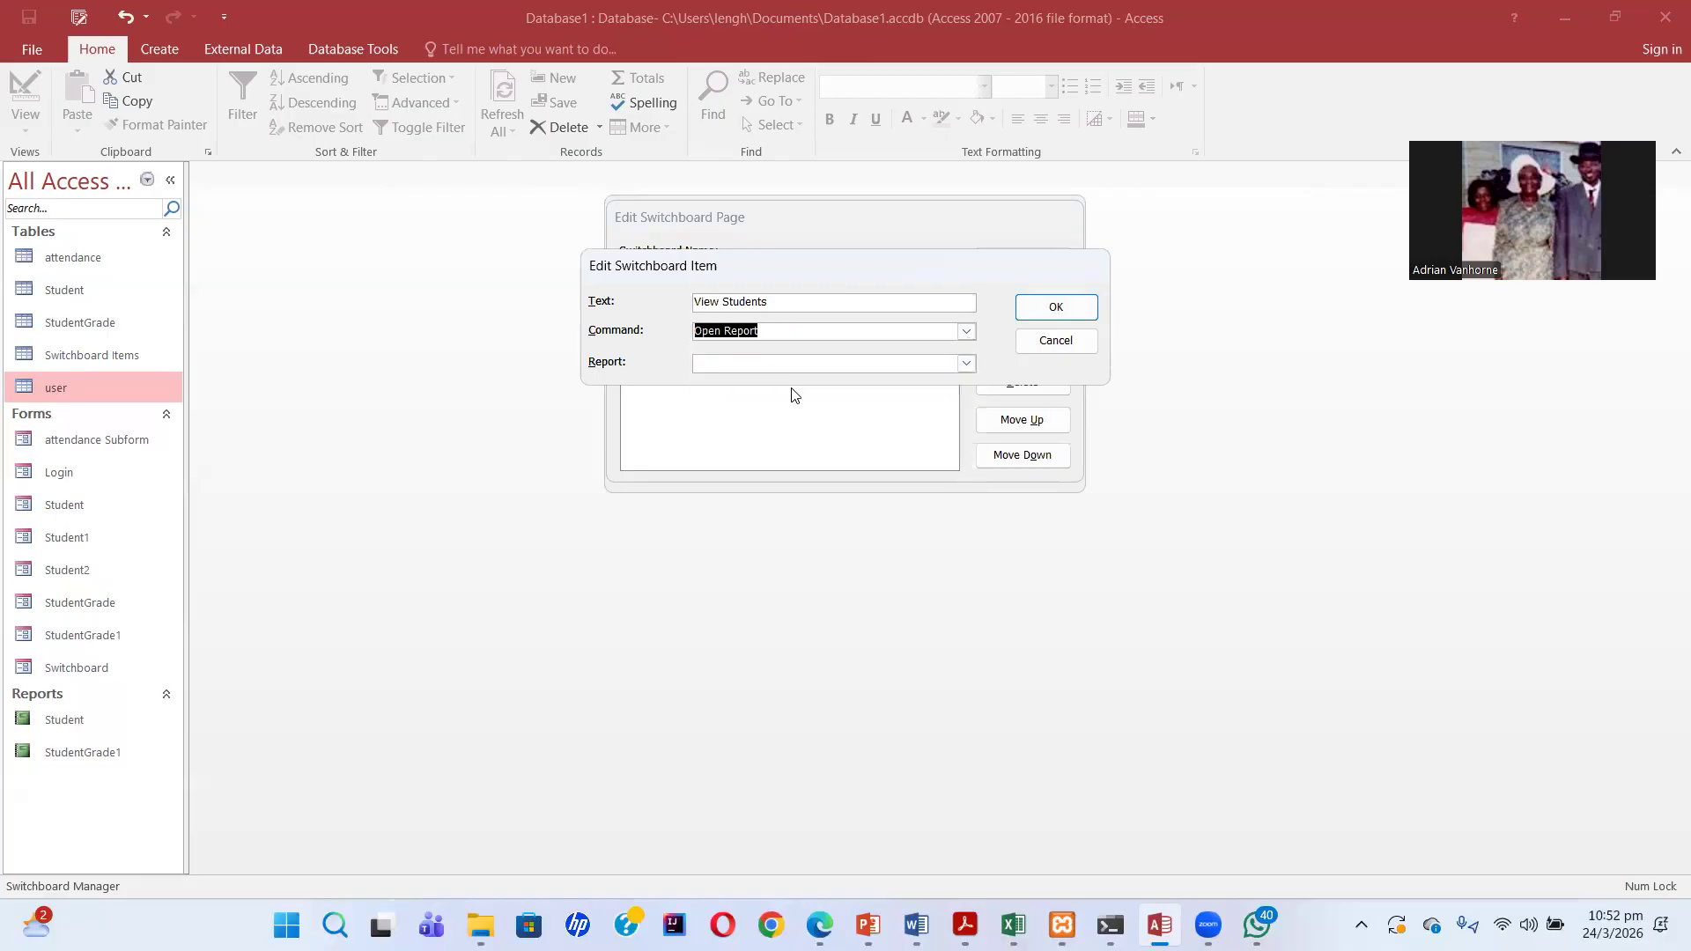
left_click(966, 364)
left_click(907, 393)
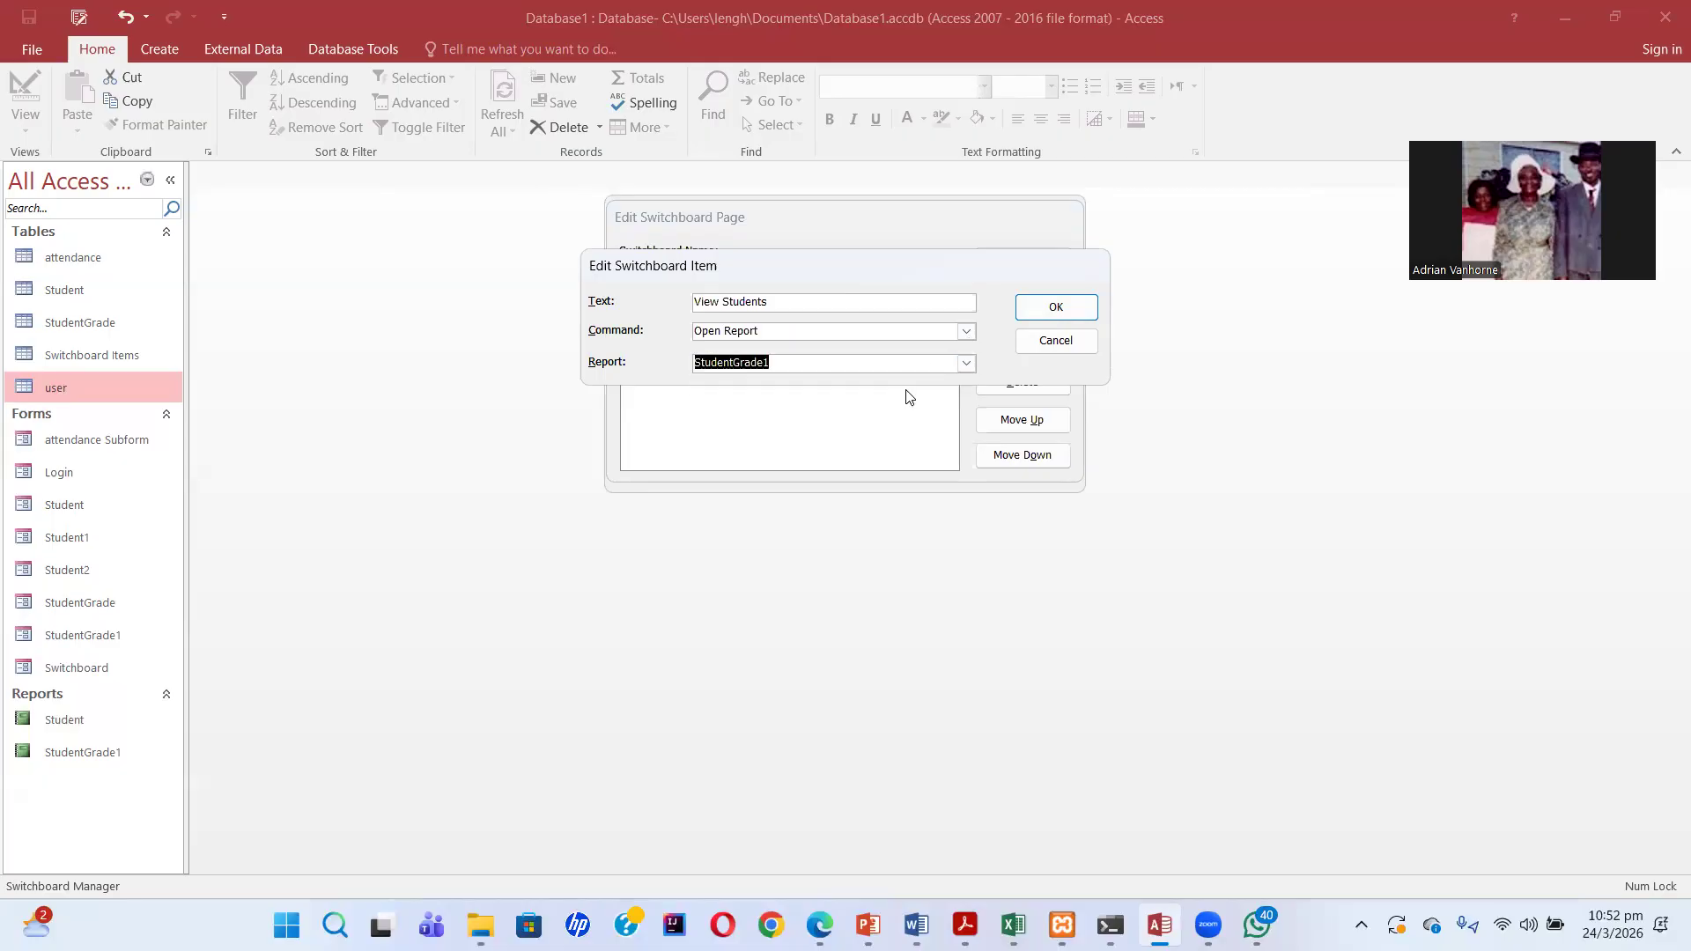
left_click(966, 363)
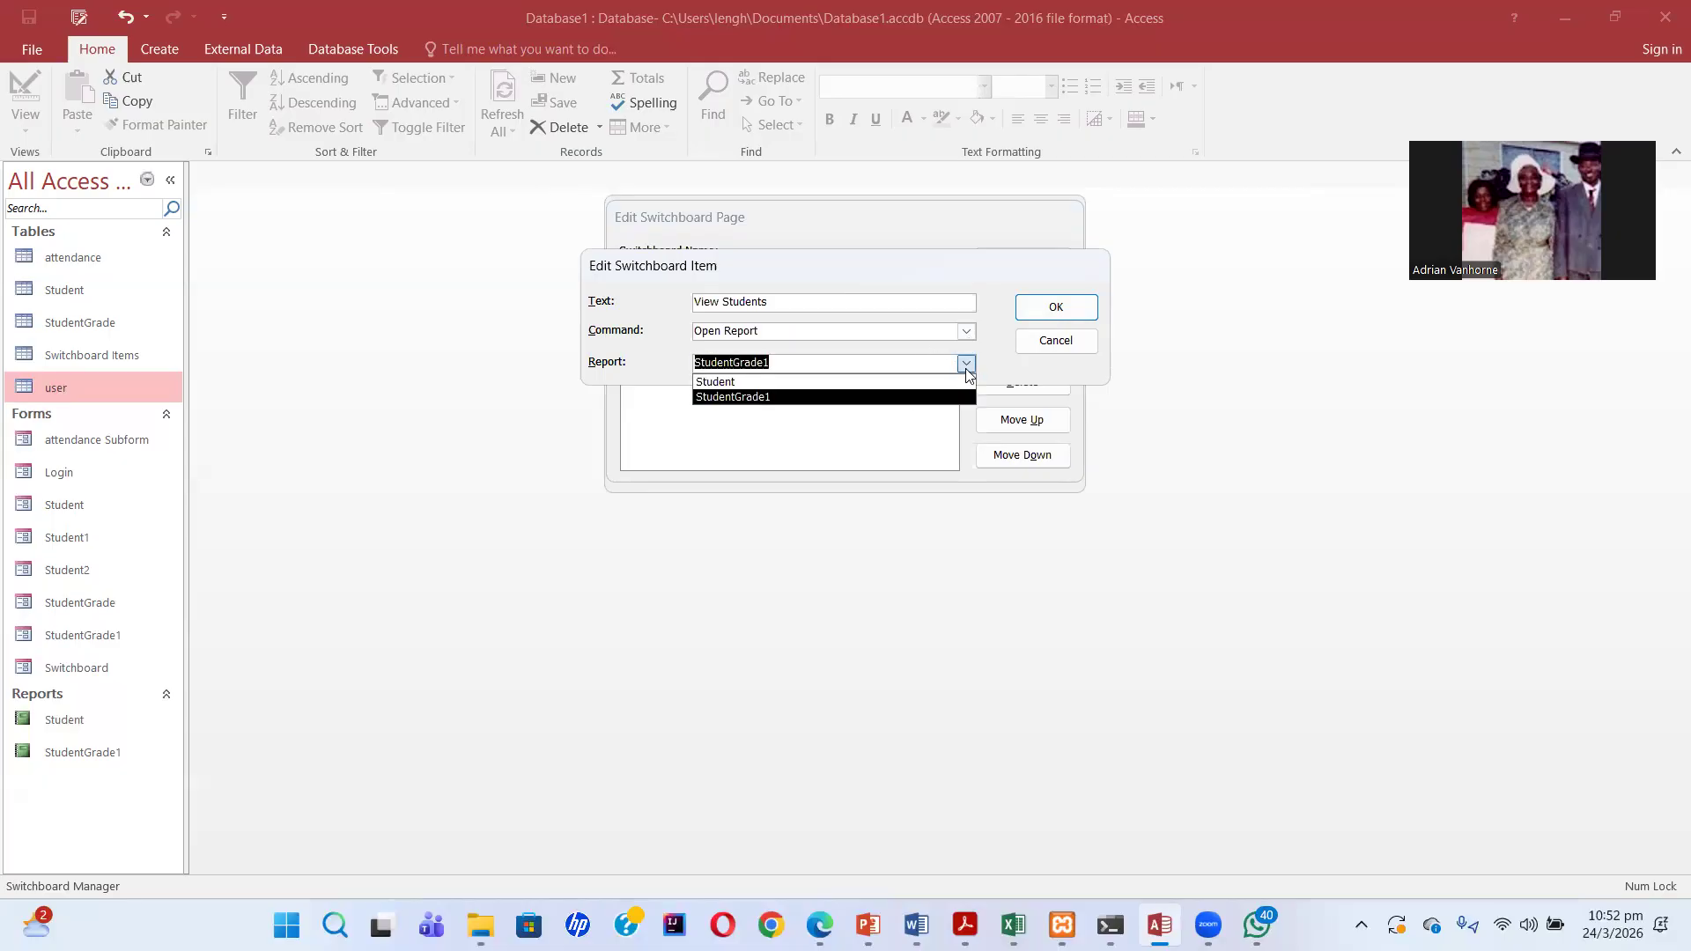
left_click(893, 390)
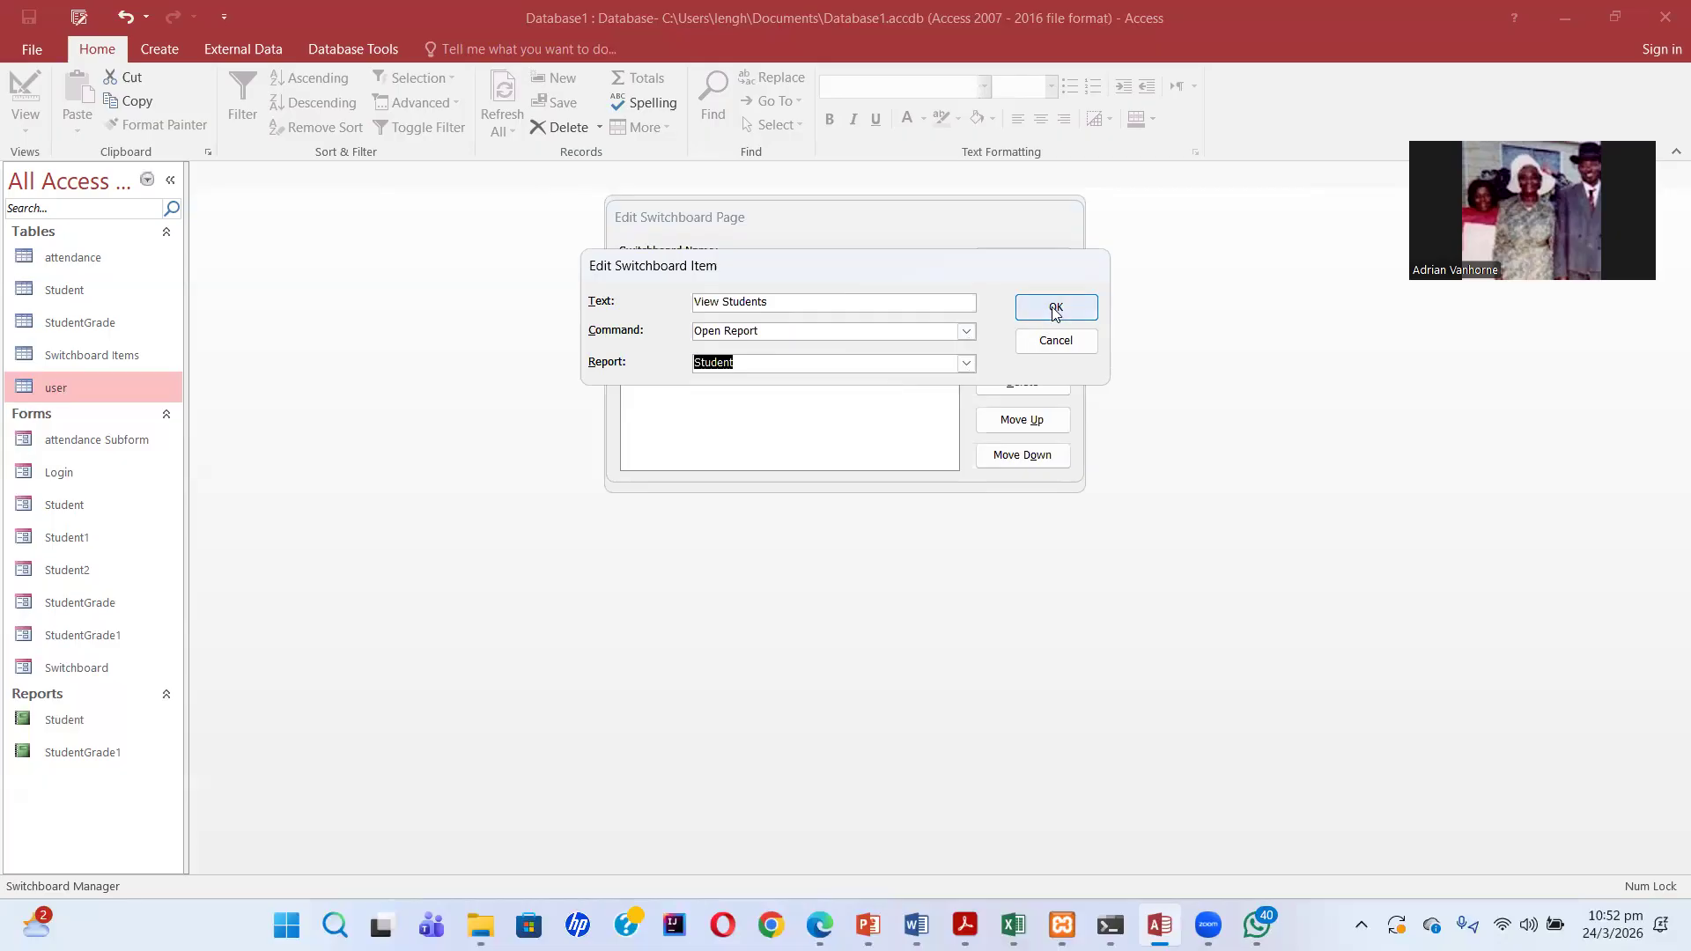
left_click(1054, 308)
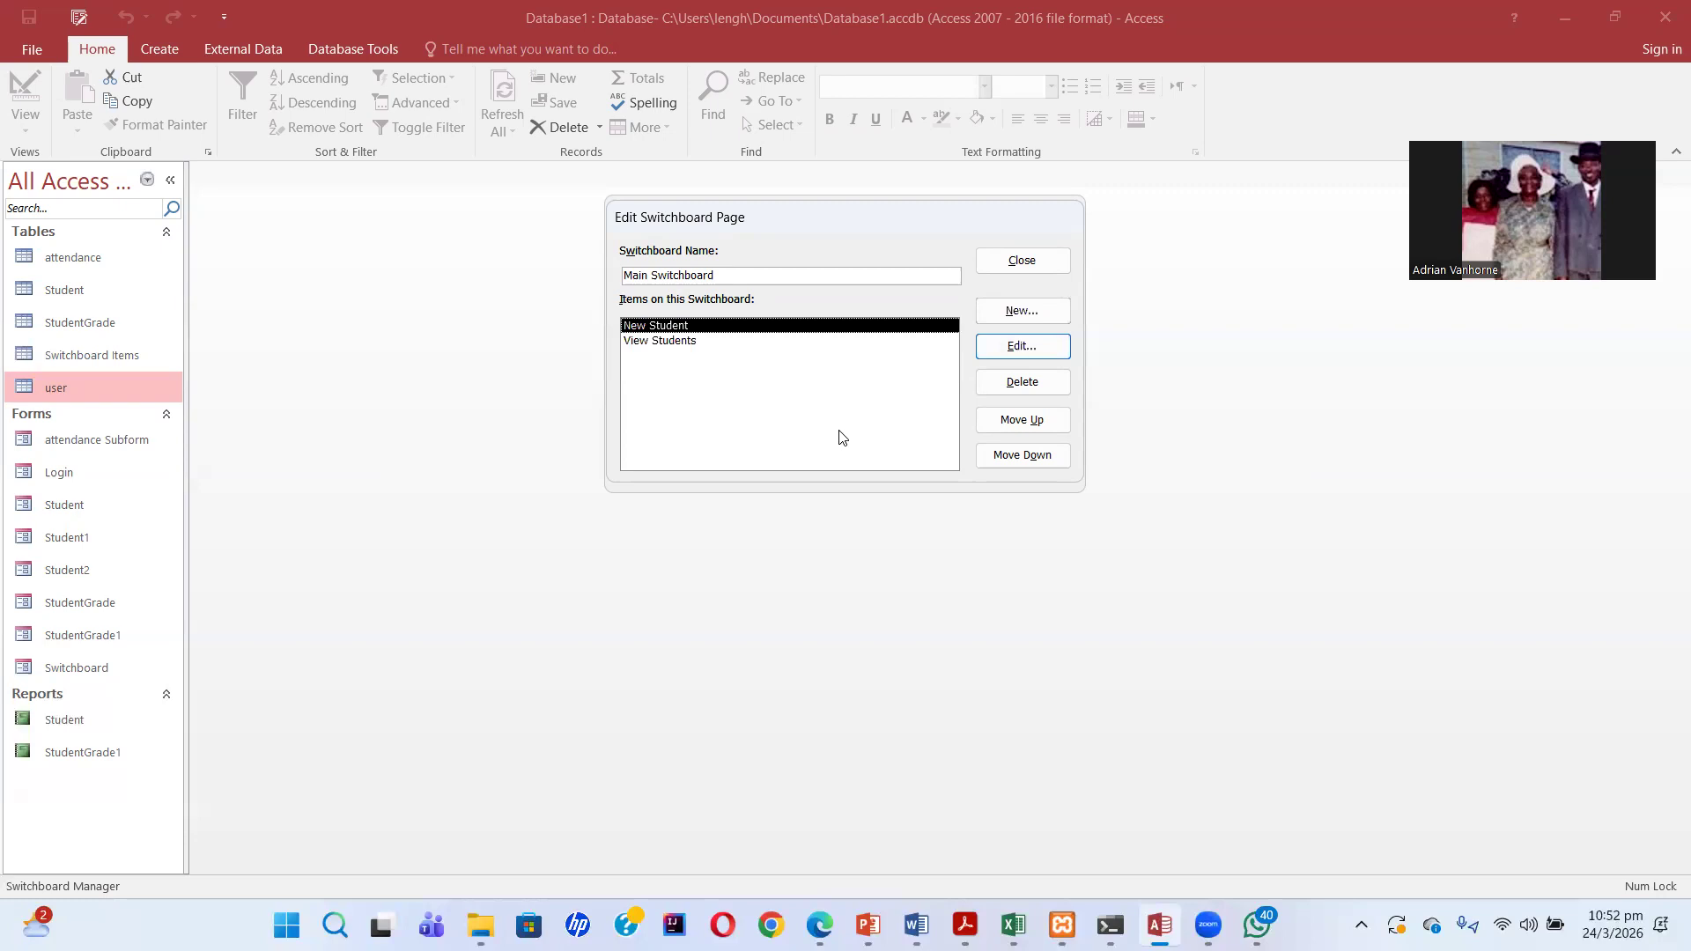
Close the page editor and Switchboard Manager, and open the Switchboard form
left_click(1020, 261)
left_click(1020, 261)
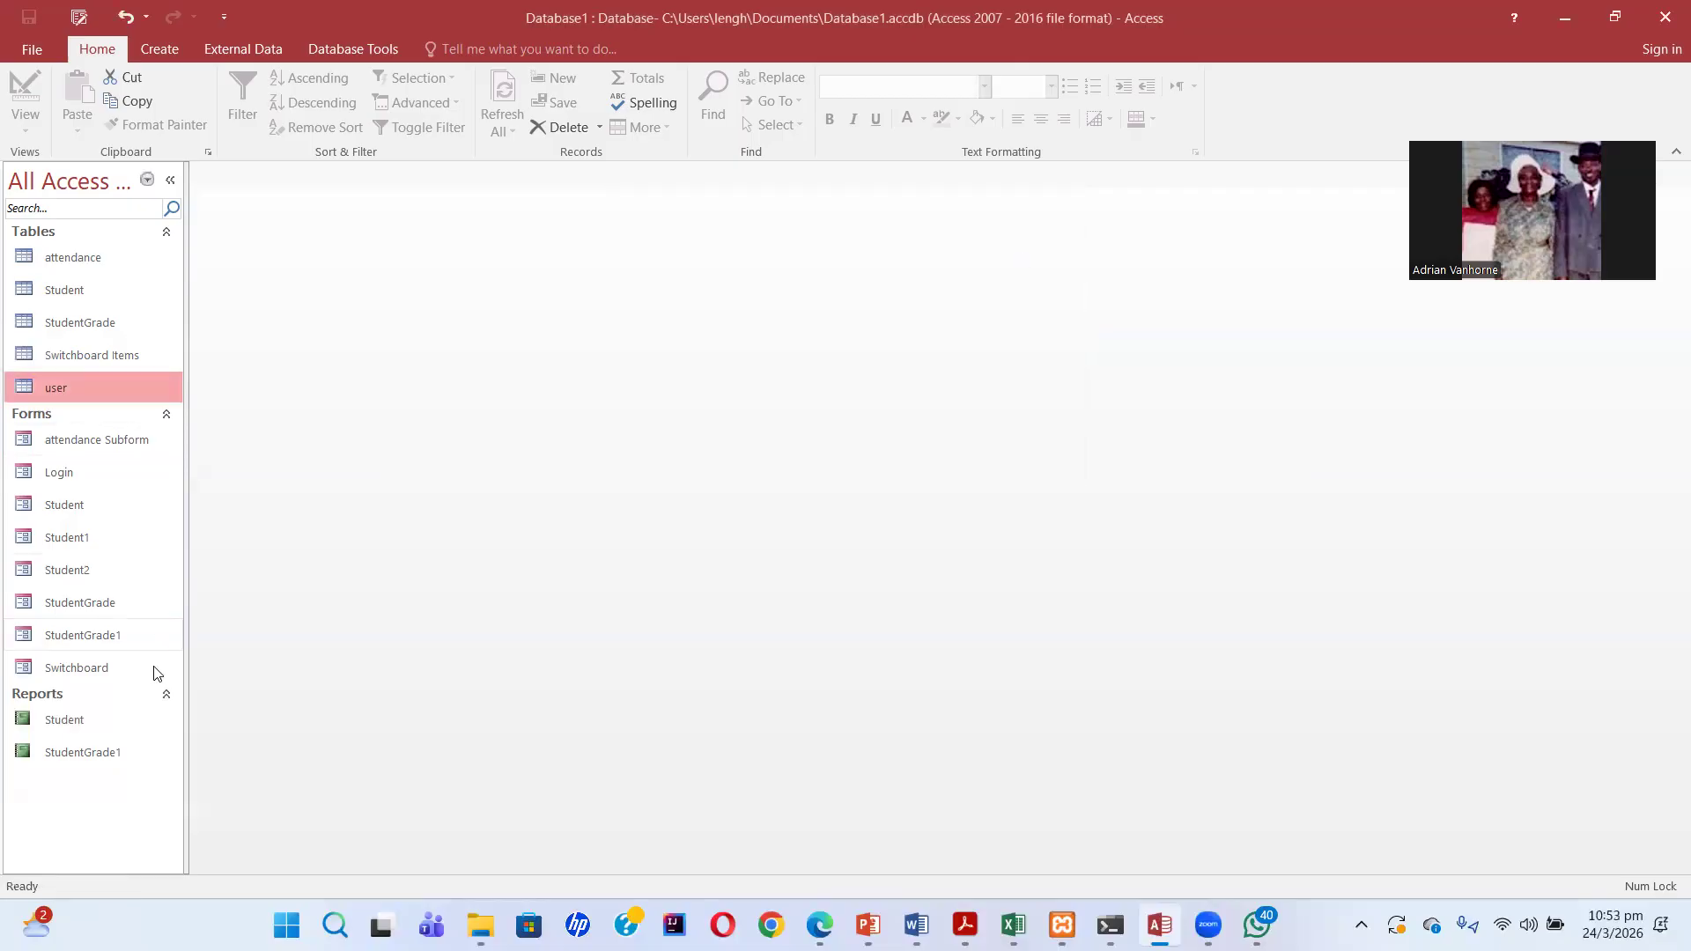
left_click(77, 671)
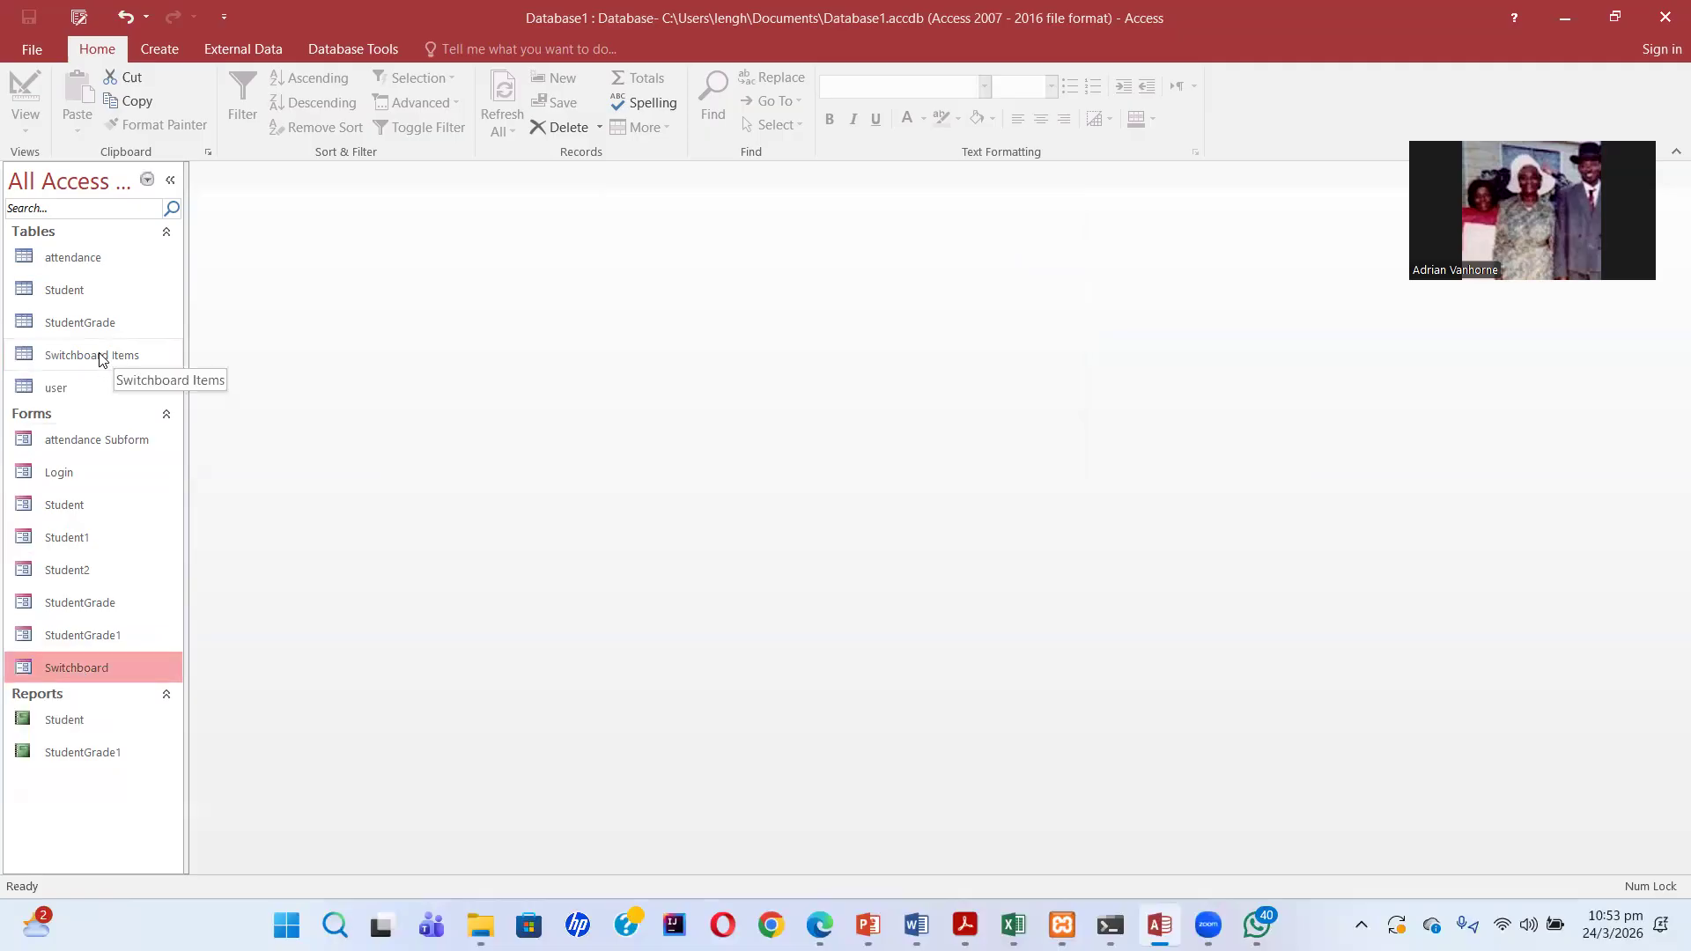
double_click(89, 667)
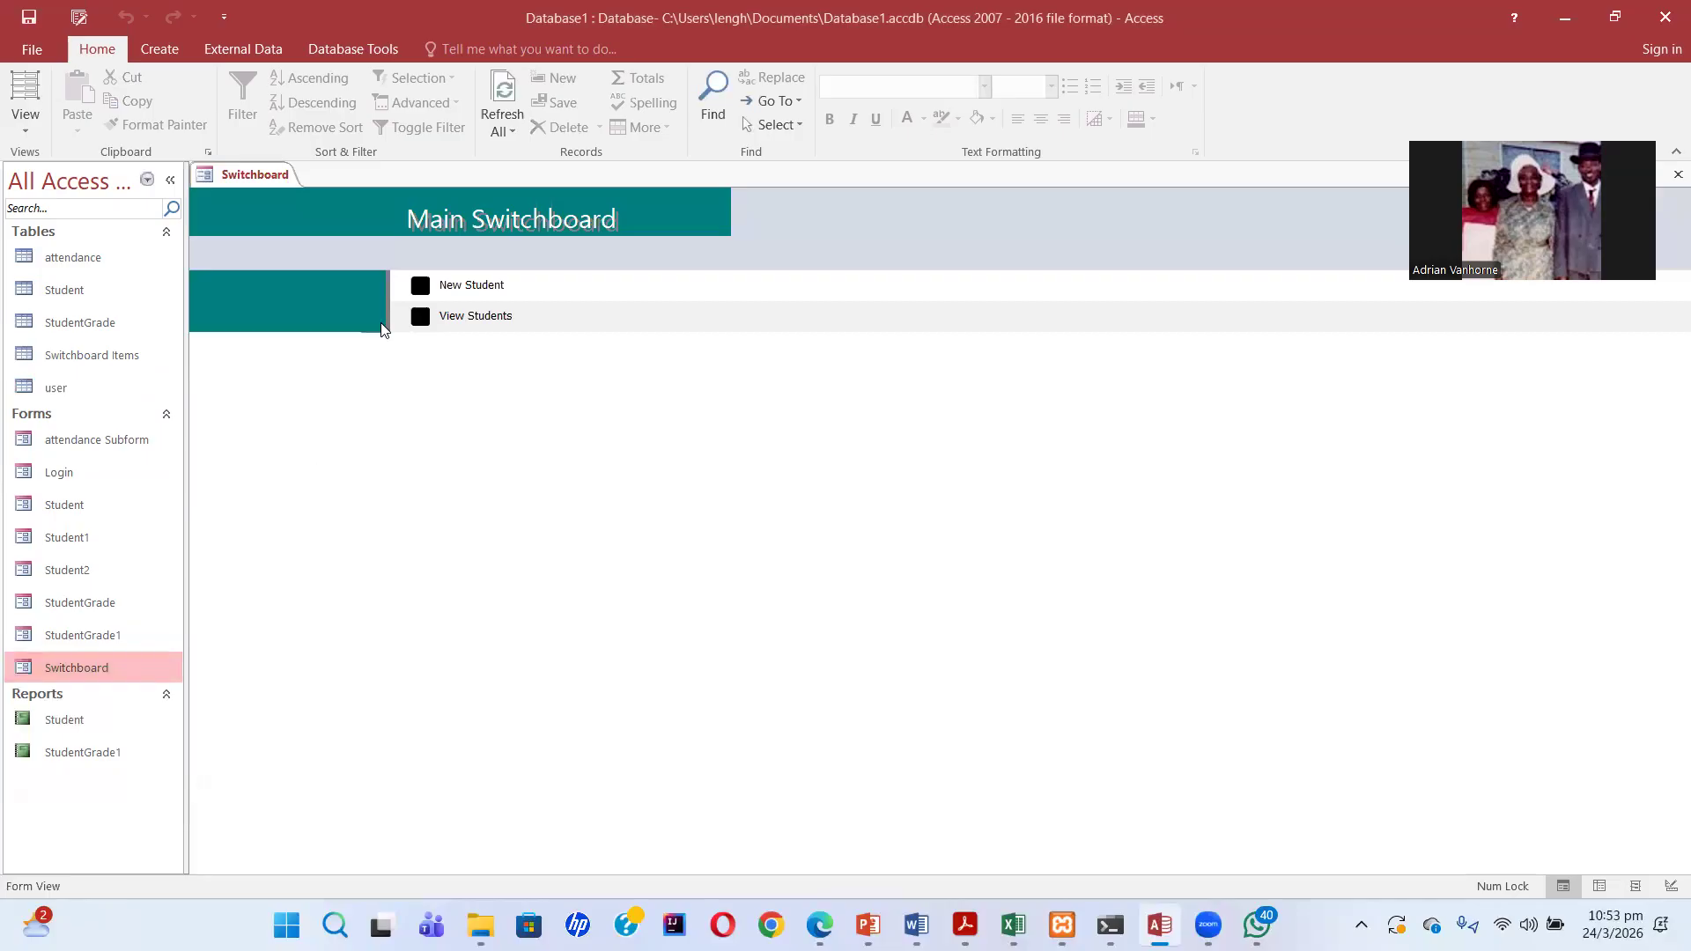
Test the New Student and View Students items on the switchboard, closing the form and report each one opens
left_click(420, 285)
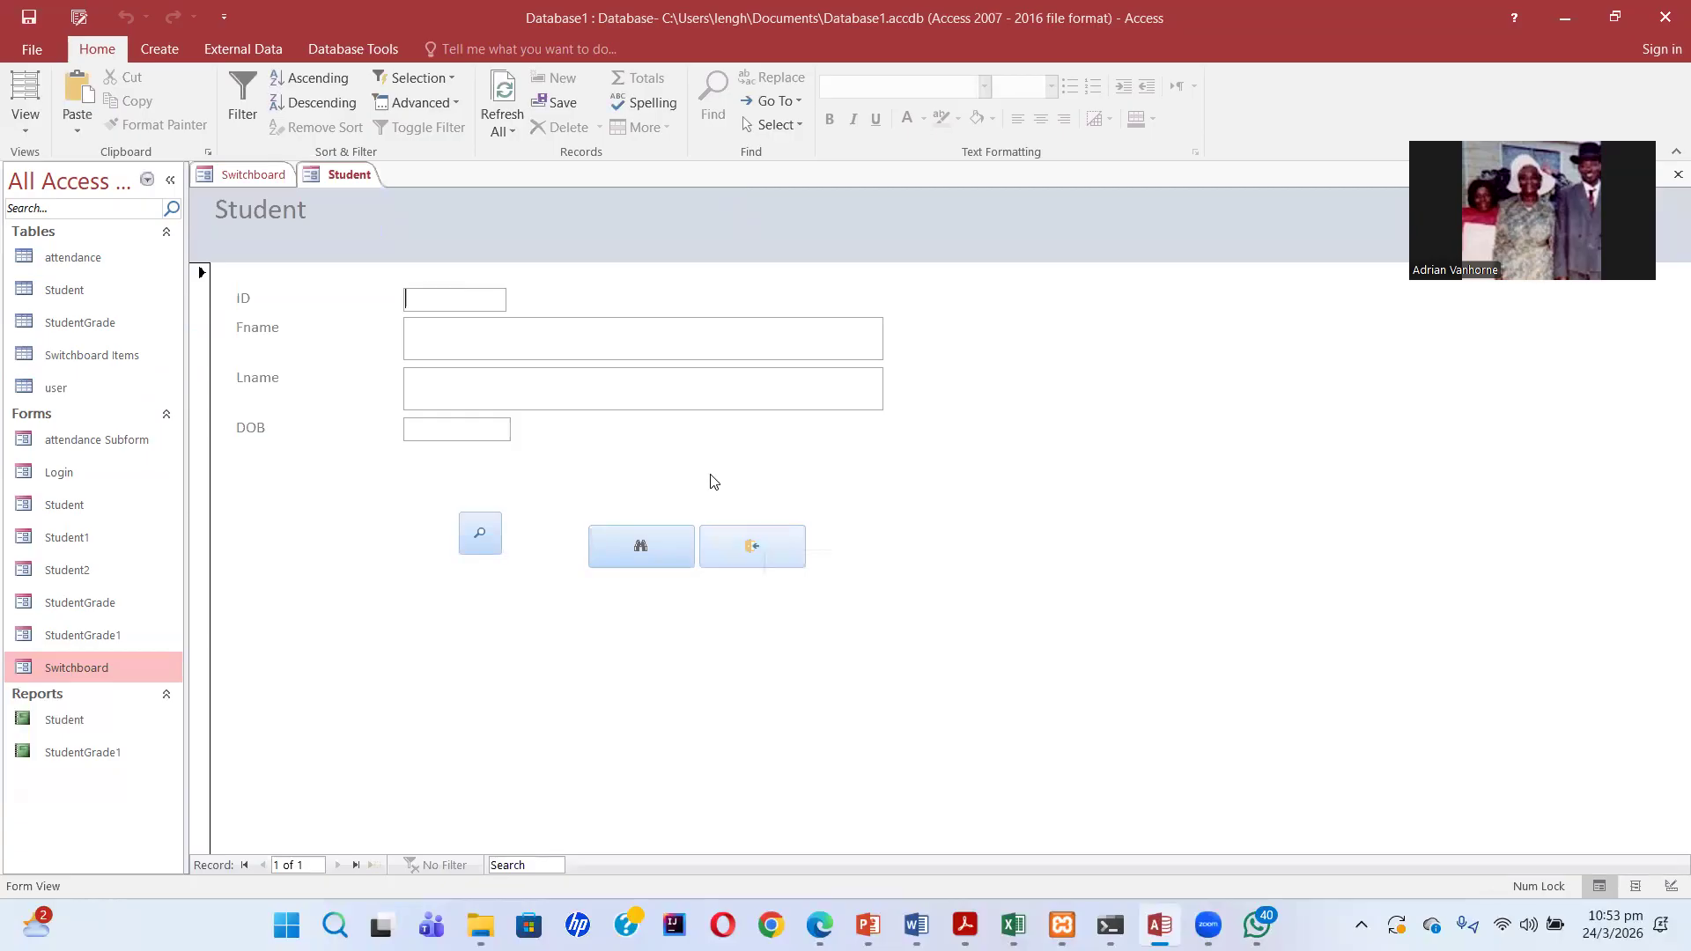
left_click(753, 546)
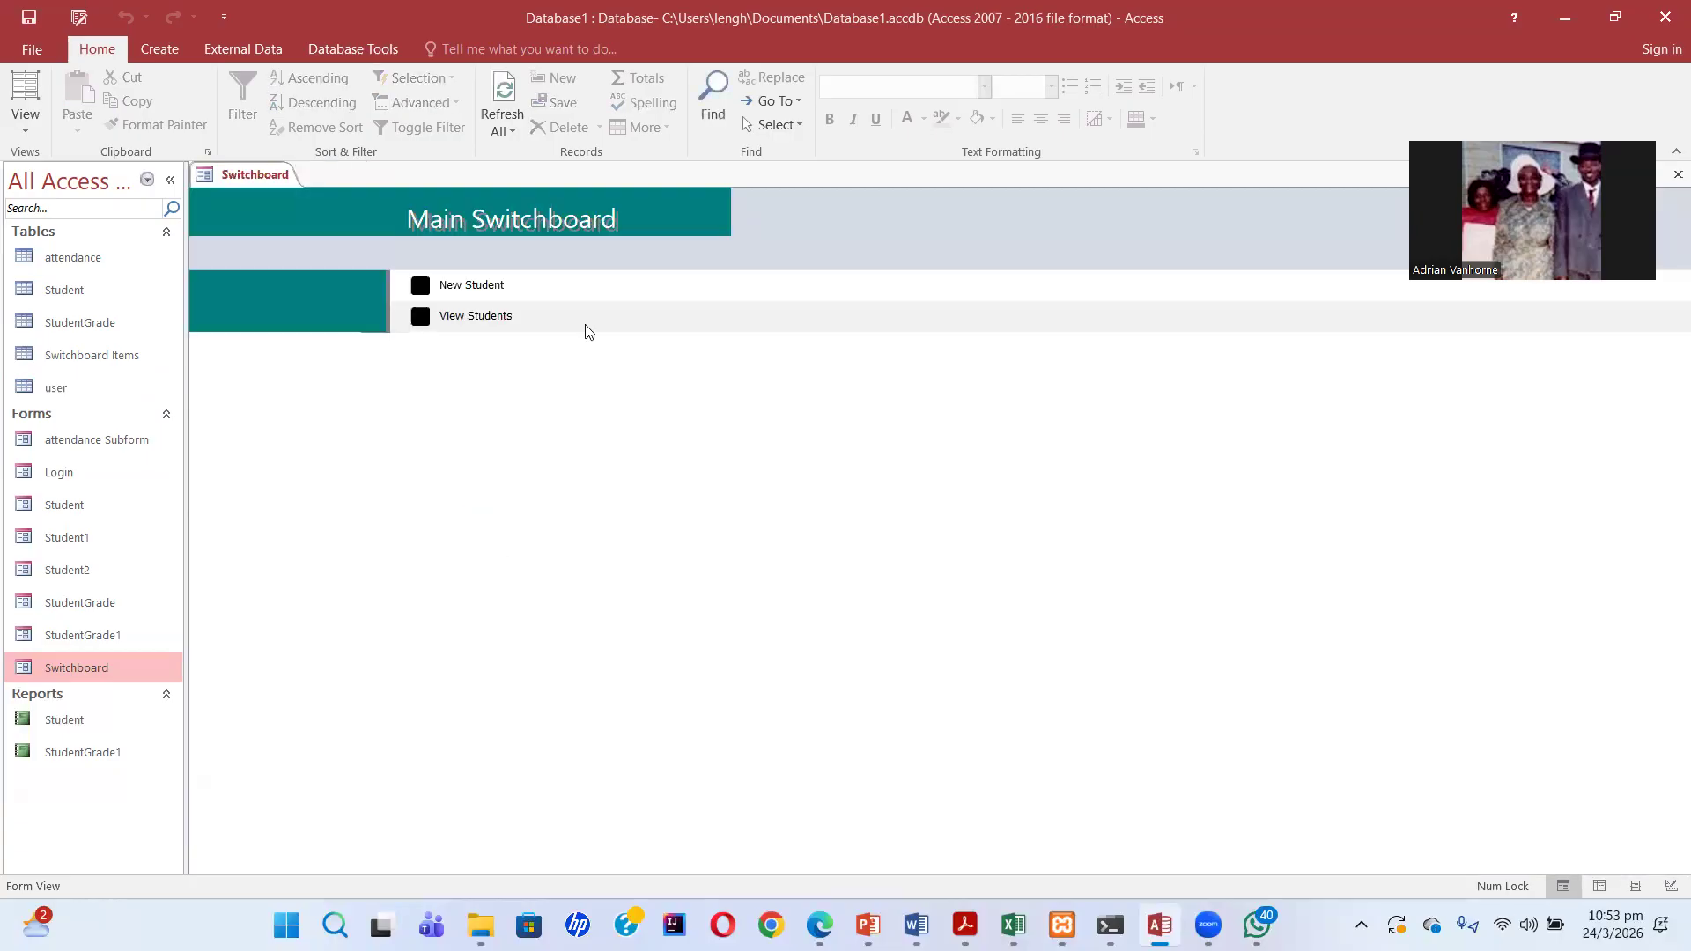
left_click(423, 316)
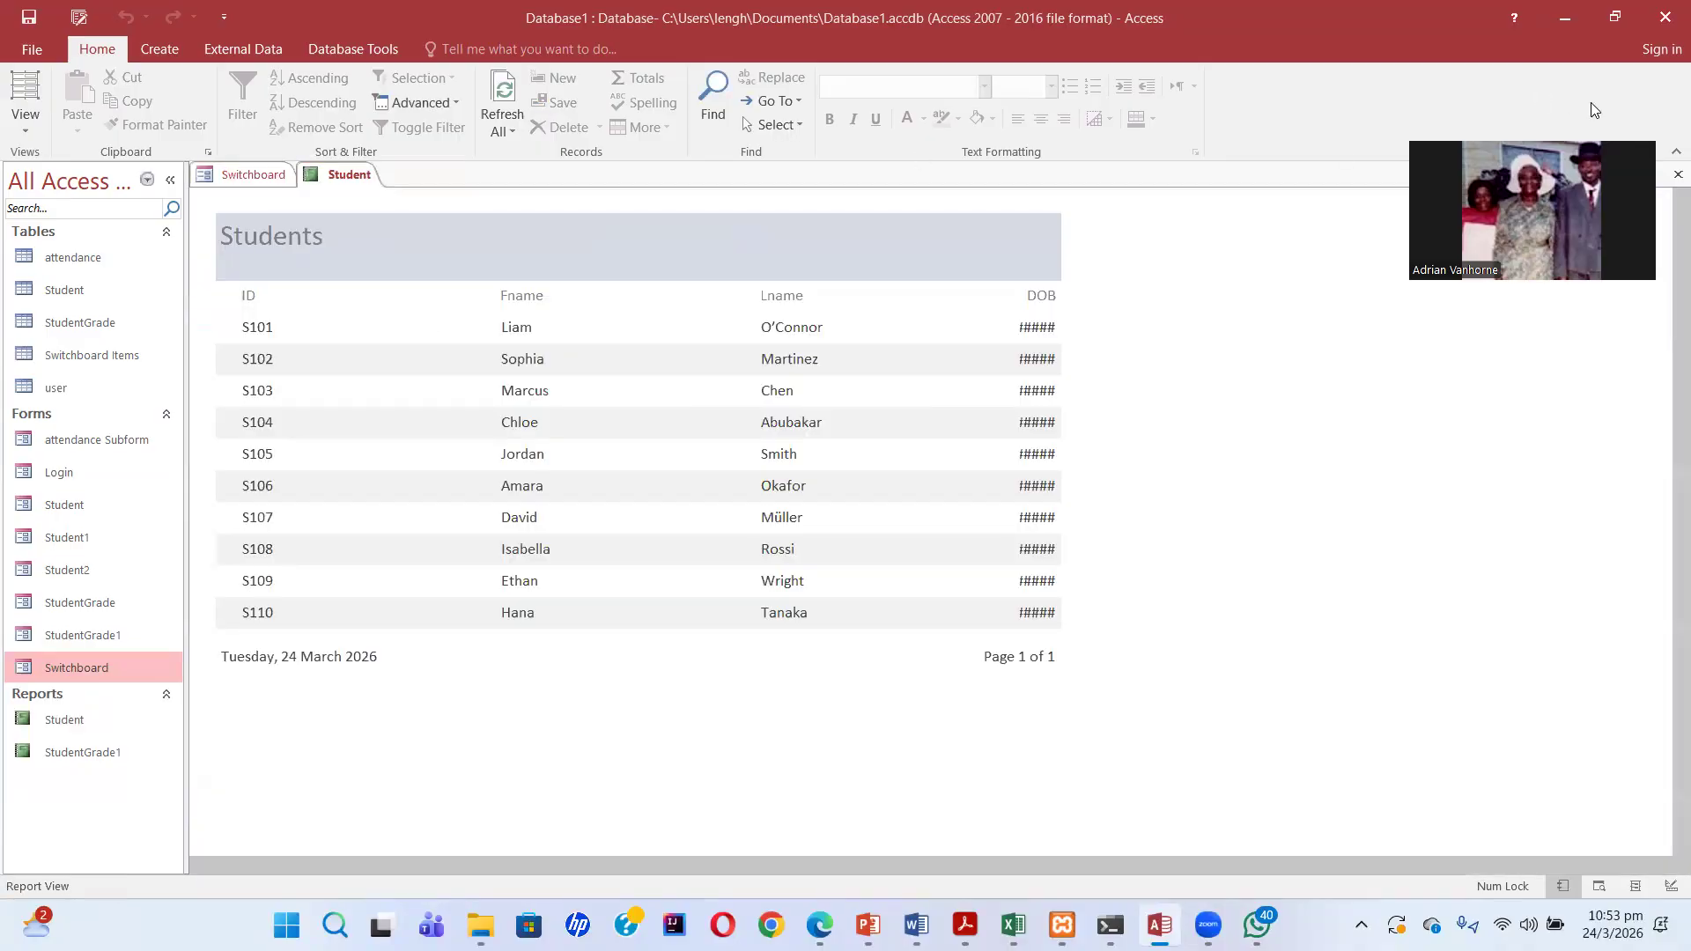
left_click(1678, 175)
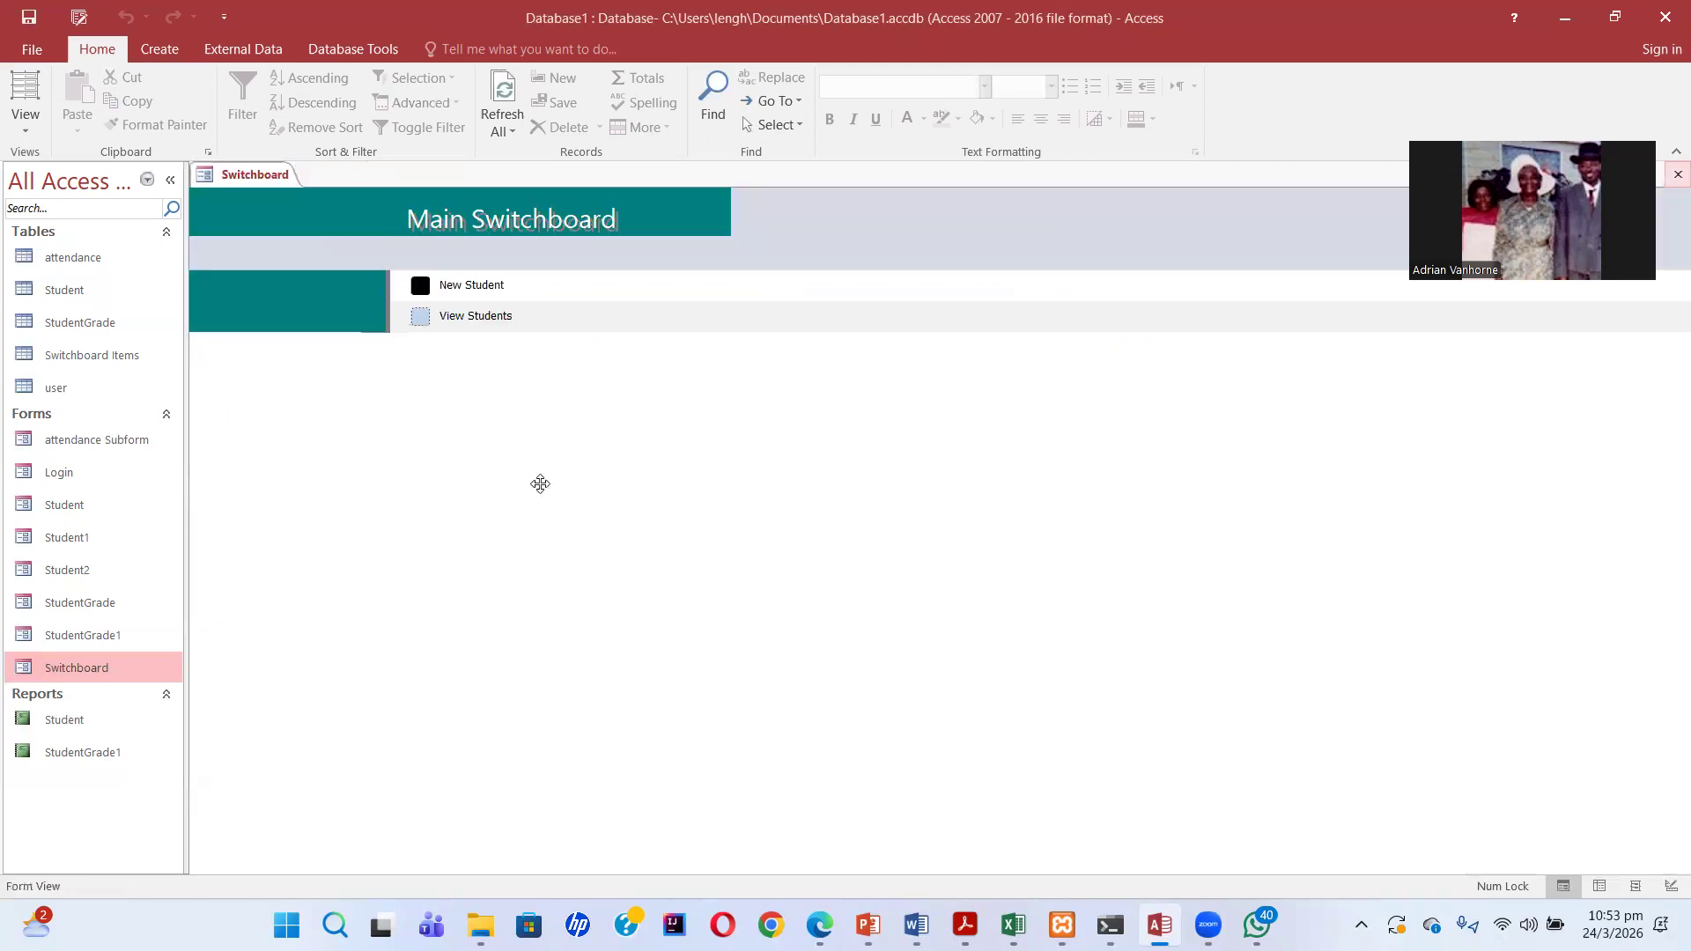
Create a new switchboard page named "Manage Attendance" in the Switchboard Manager
left_click(77, 15)
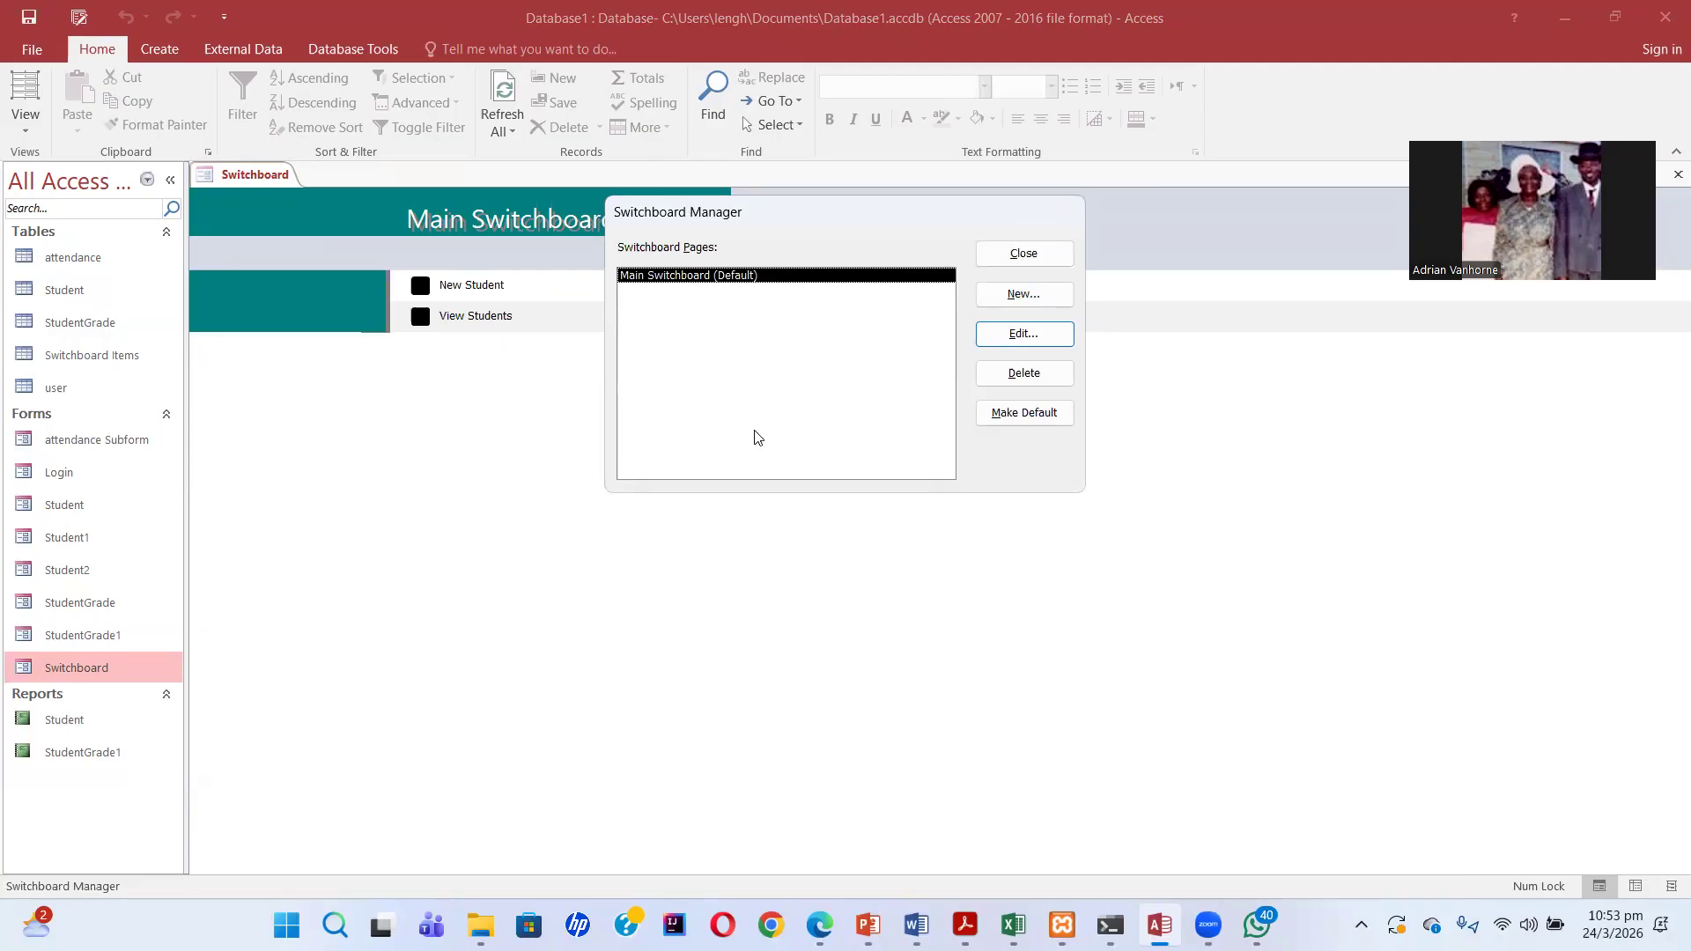
left_click(1020, 255)
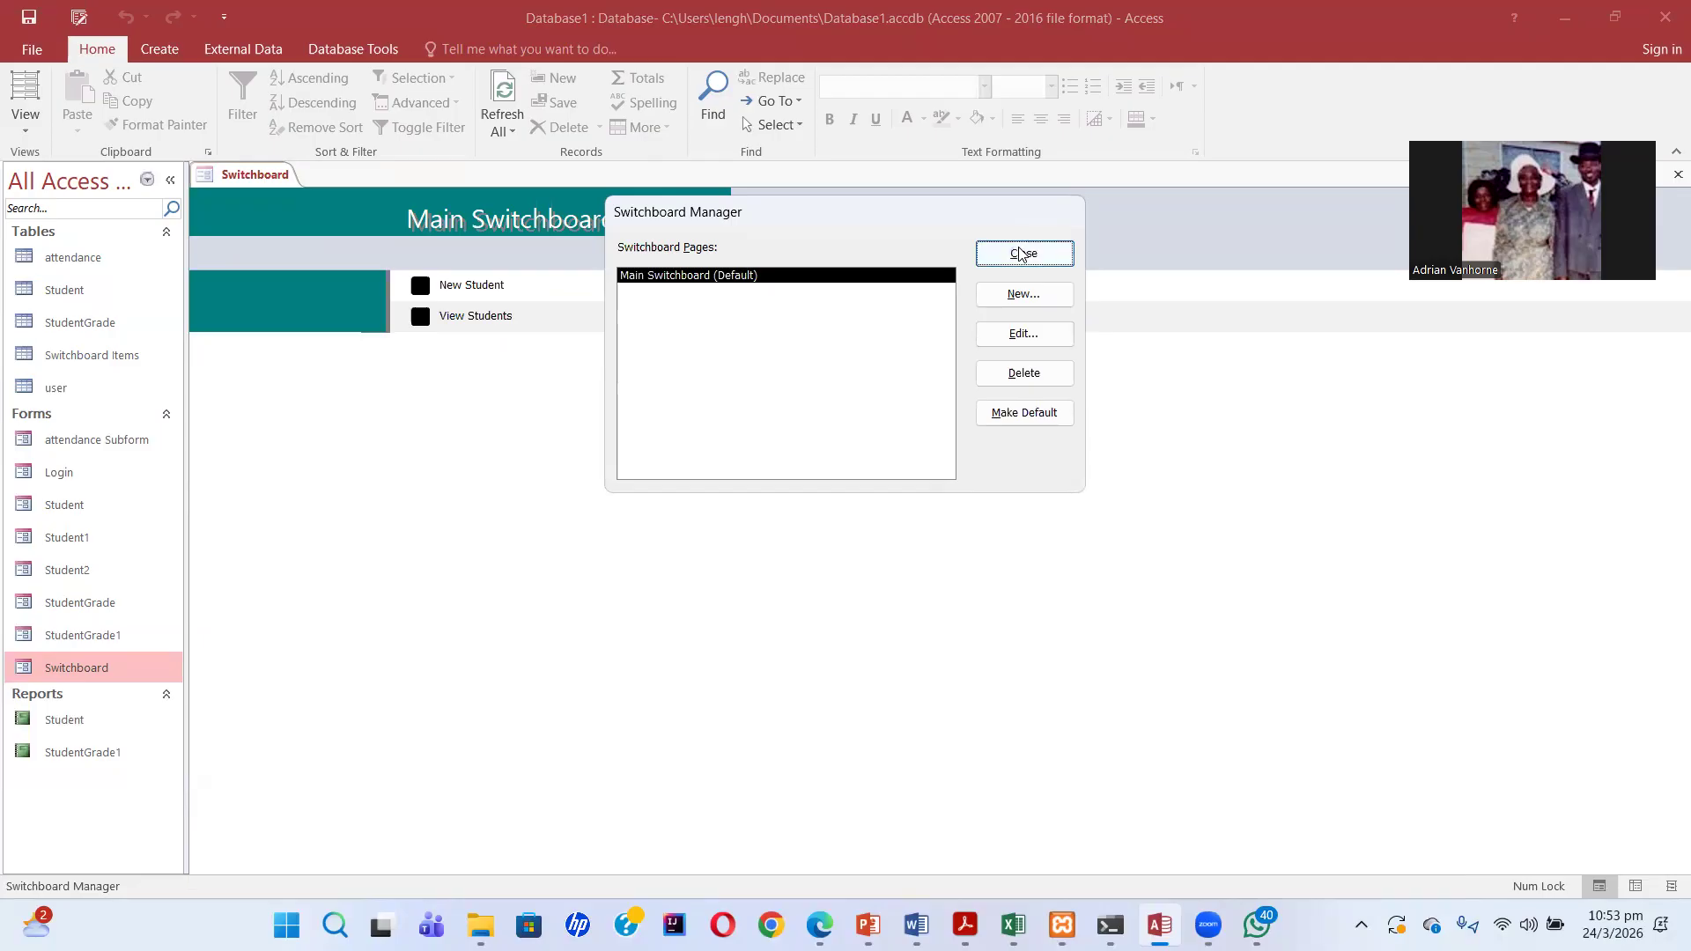
left_click(77, 24)
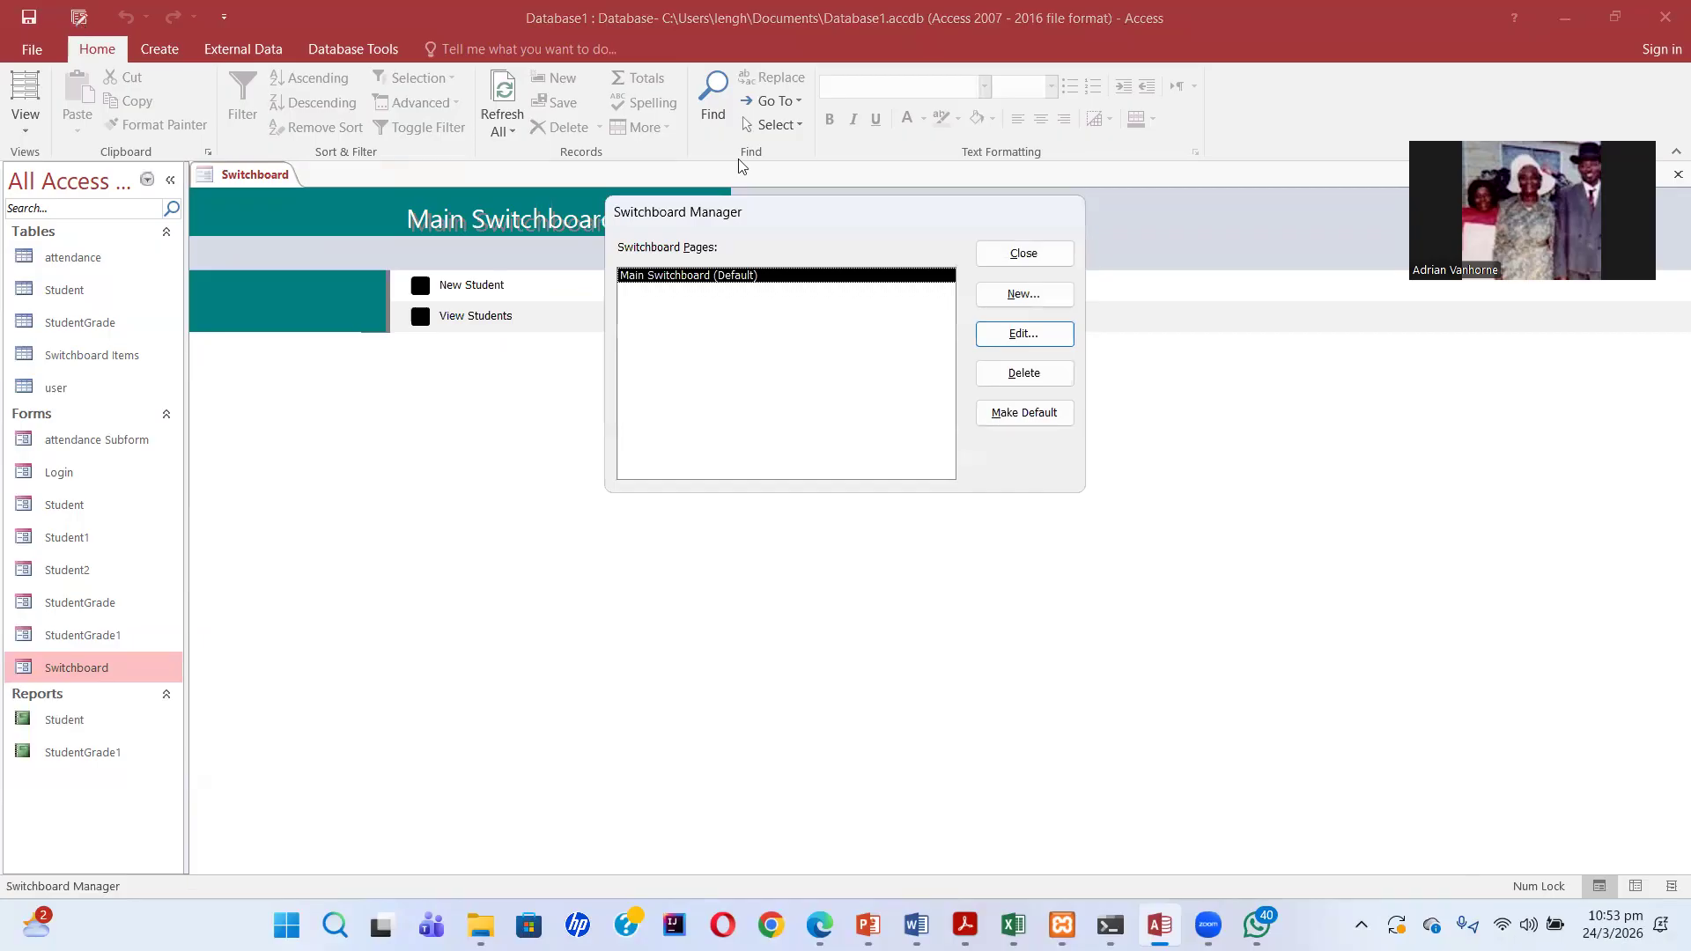
left_click(1020, 296)
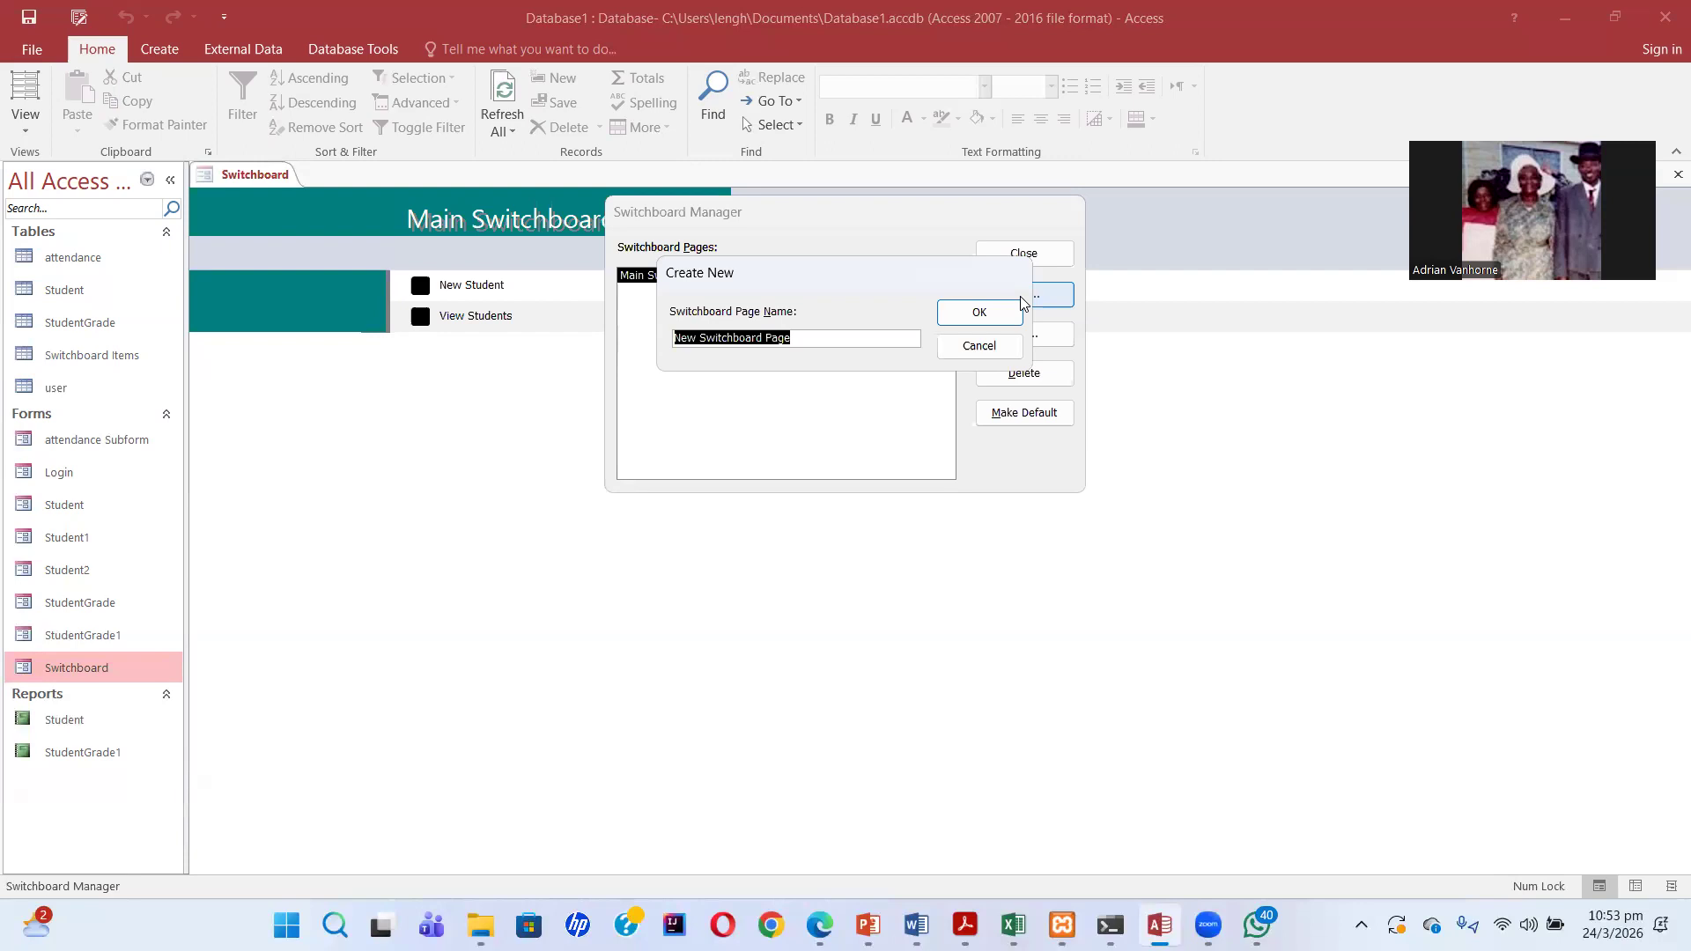
type("Mana")
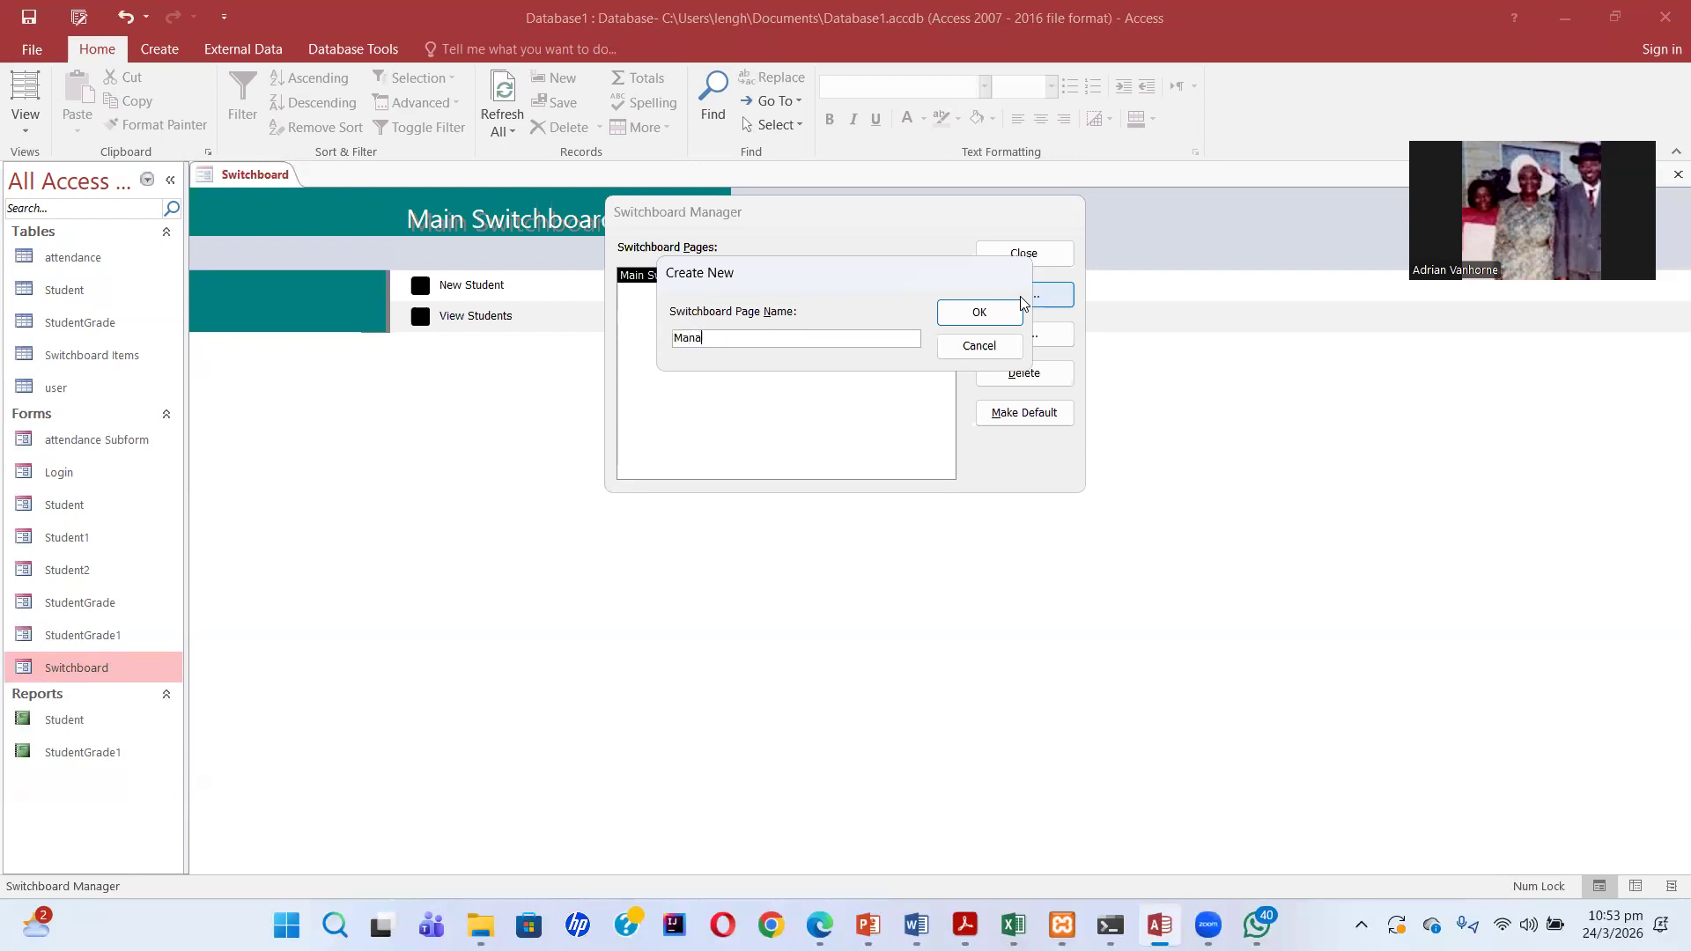
type("ge Attendance")
left_click(988, 312)
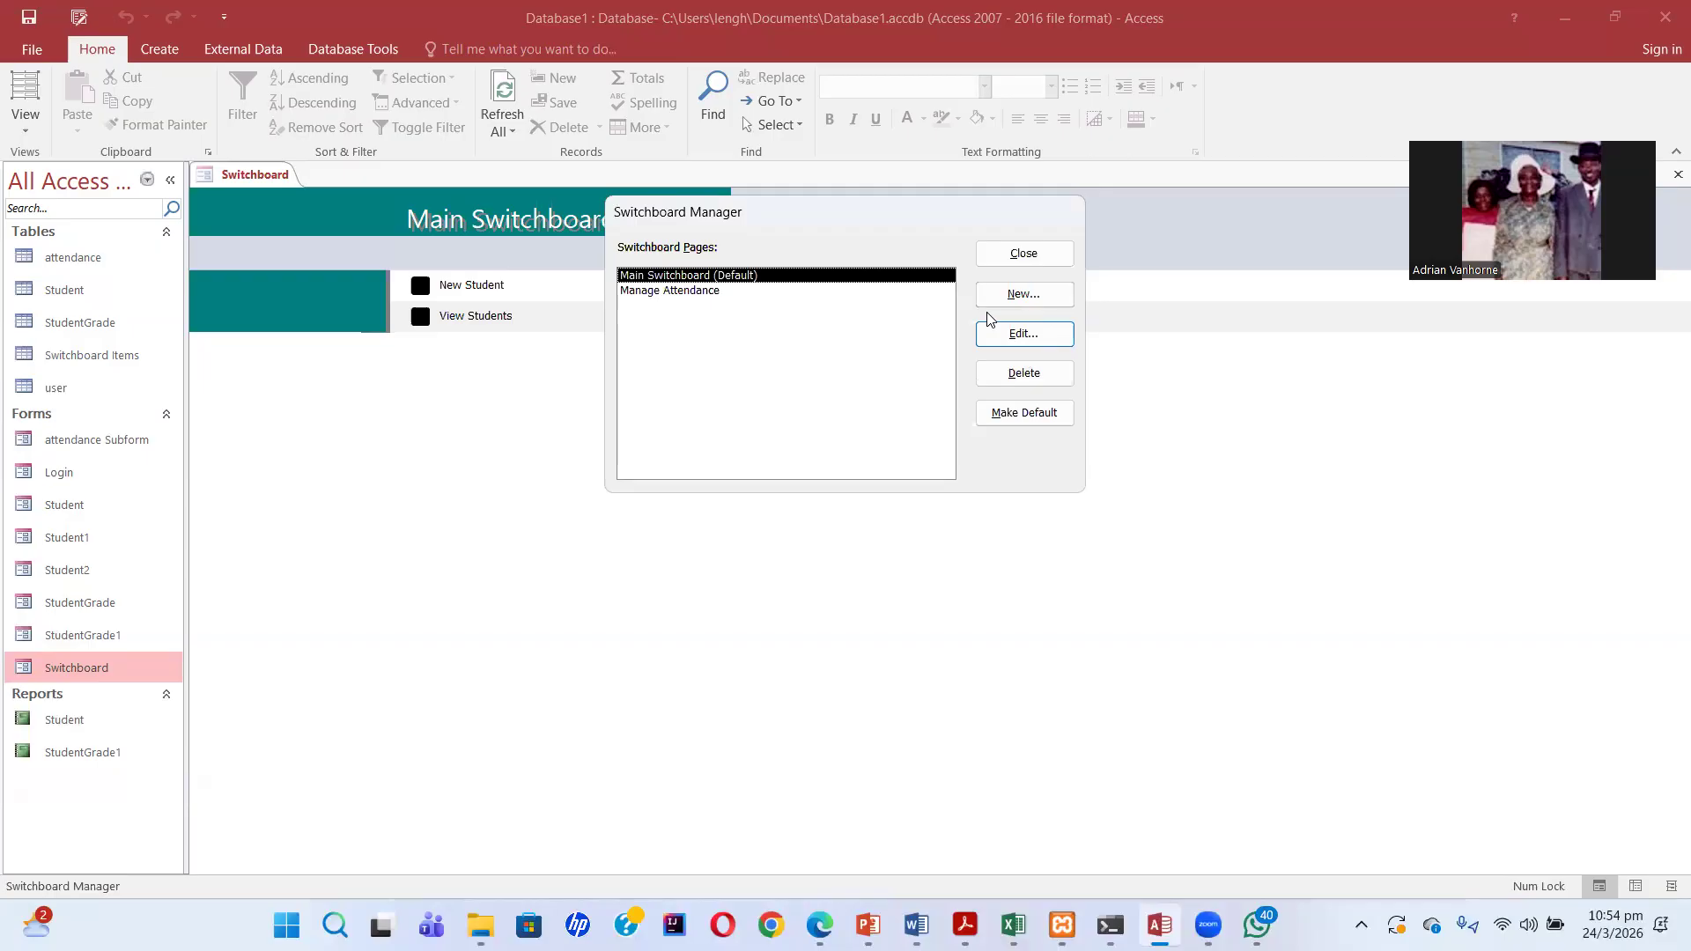
Add an item "Mark Register" to the Manage Attendance page that uses Open Form in Edit Mode with the Student1 form
left_click(709, 292)
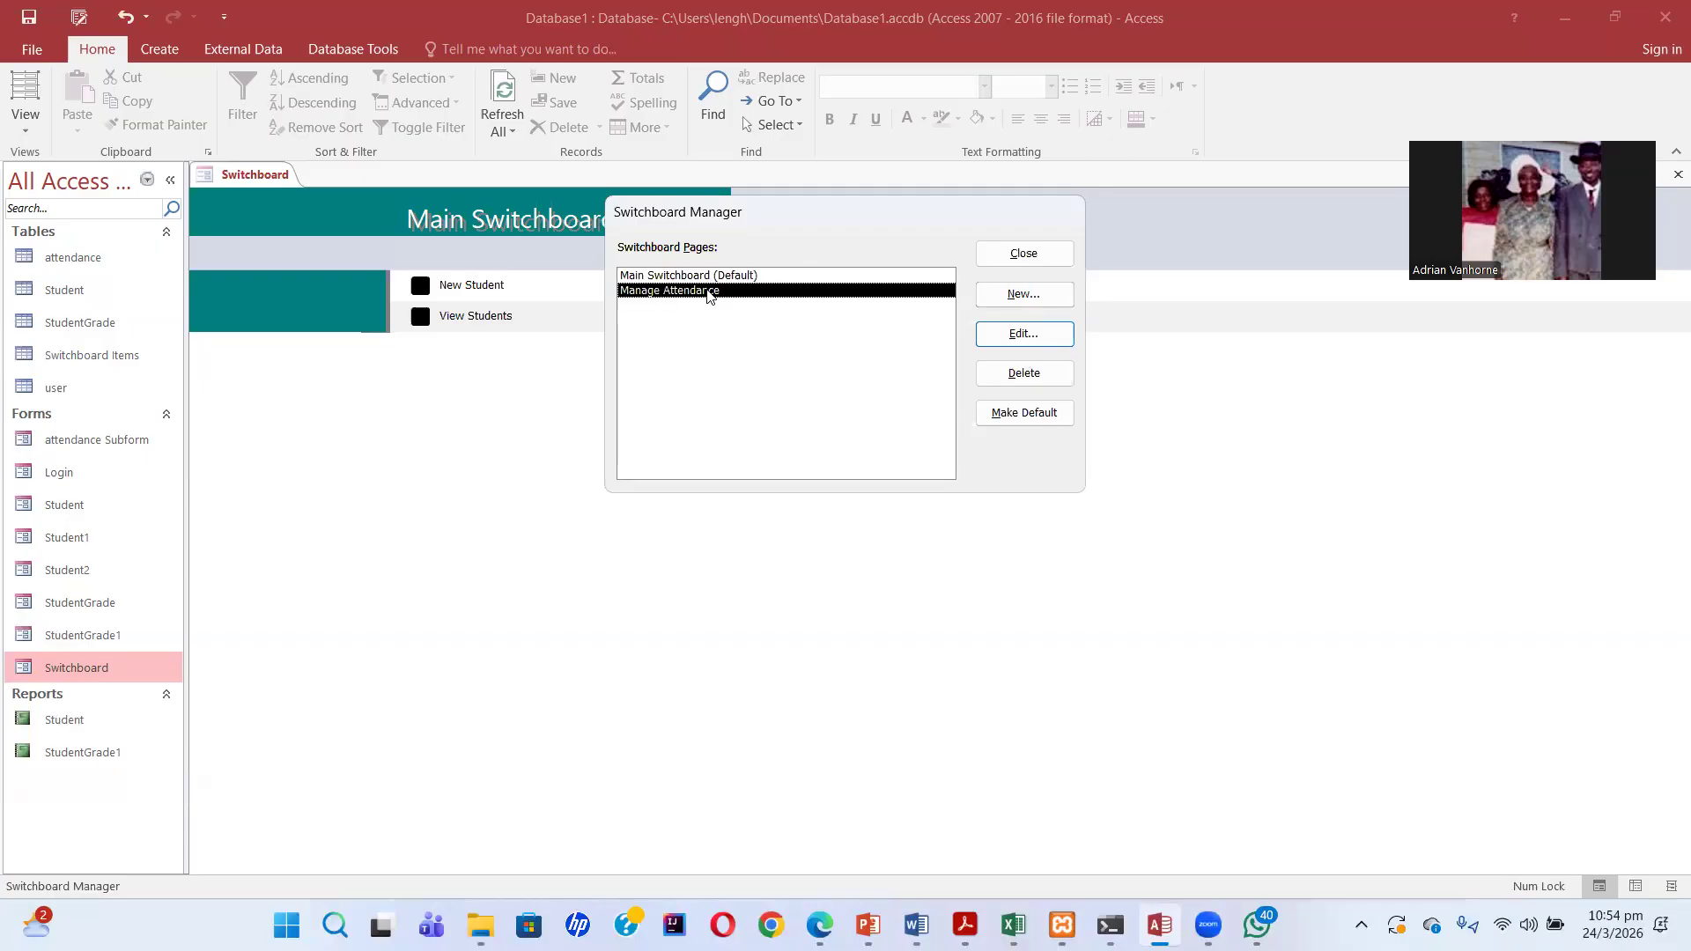
left_click(1024, 339)
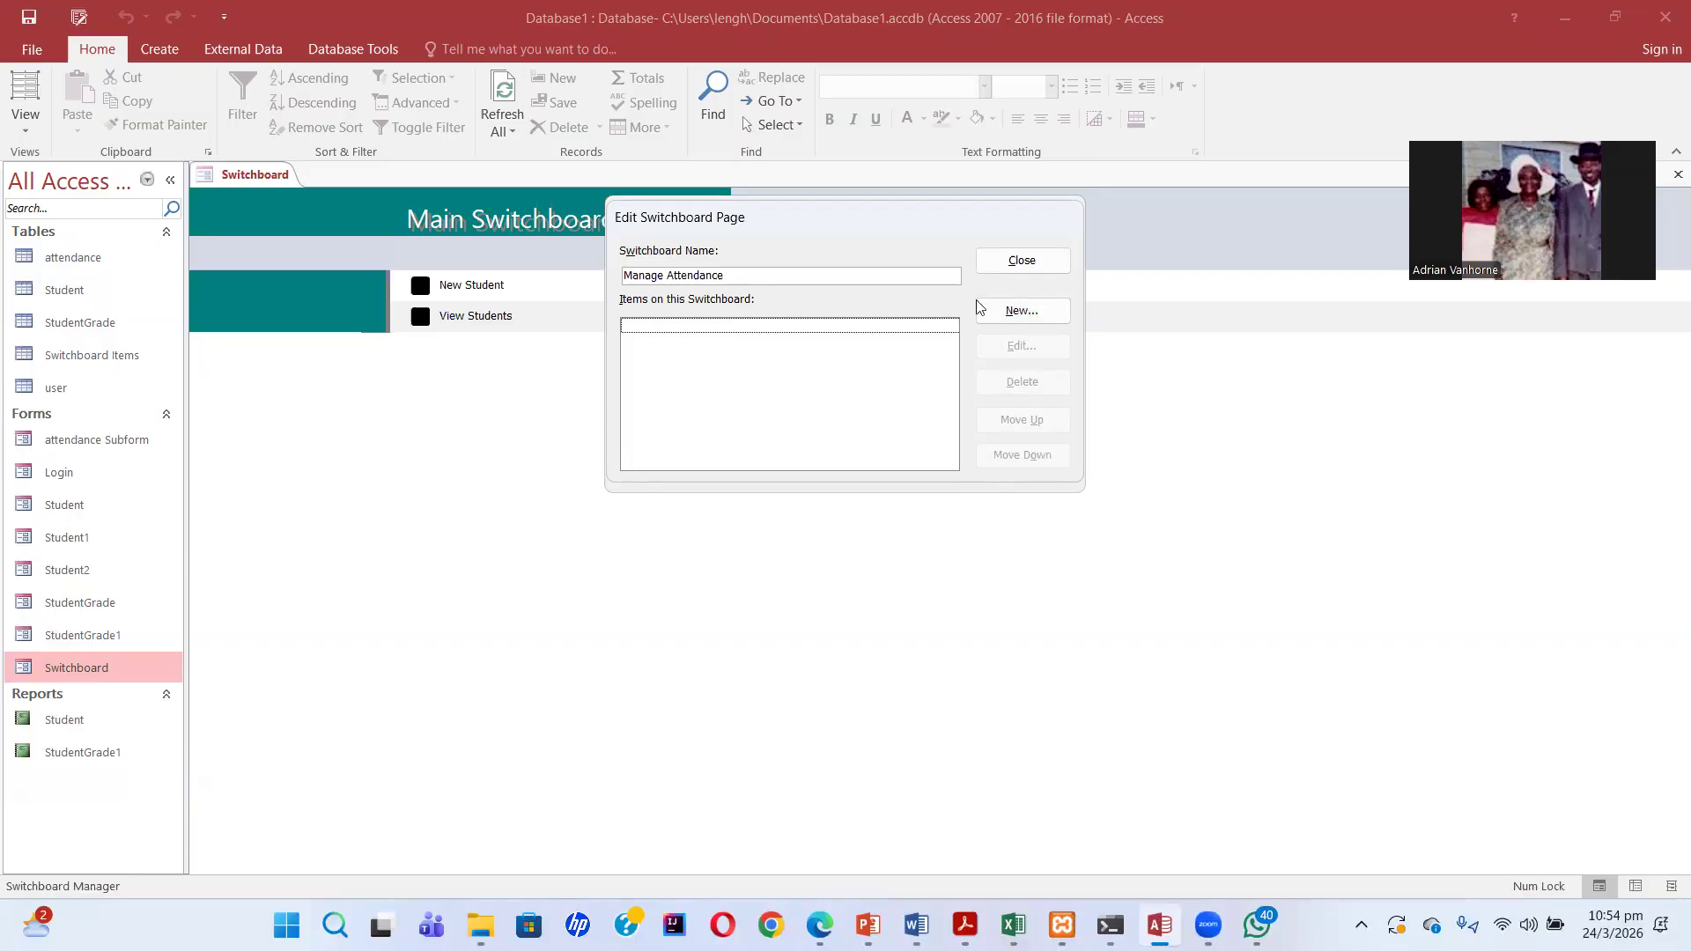
left_click(1017, 312)
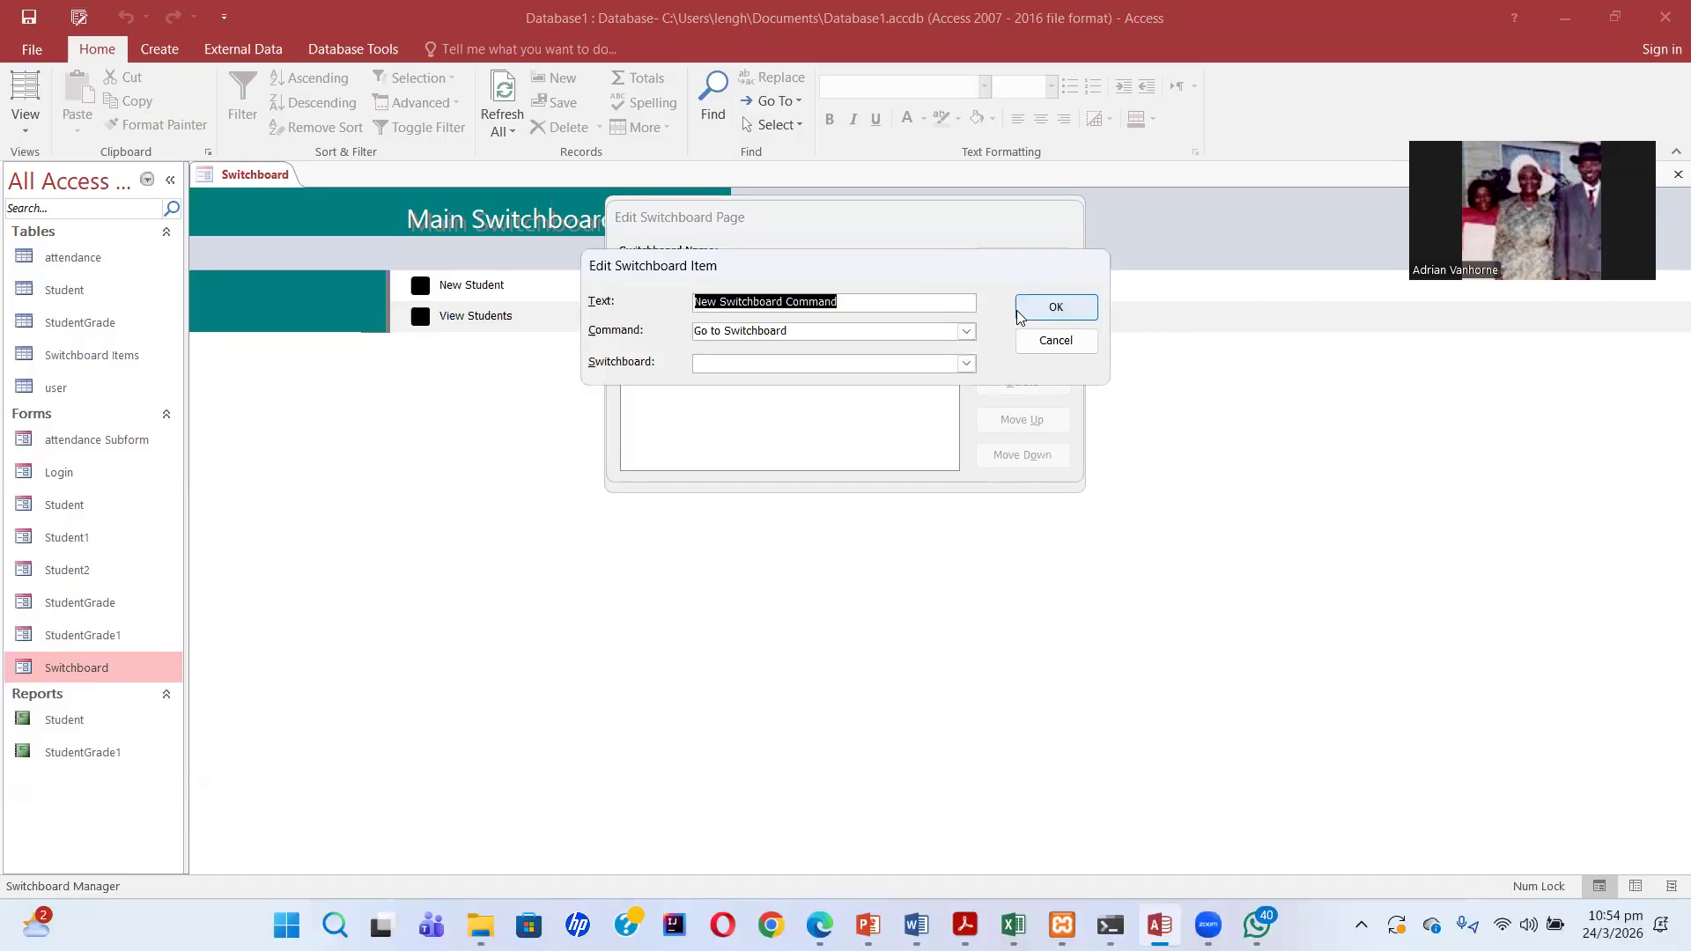
type("Mark")
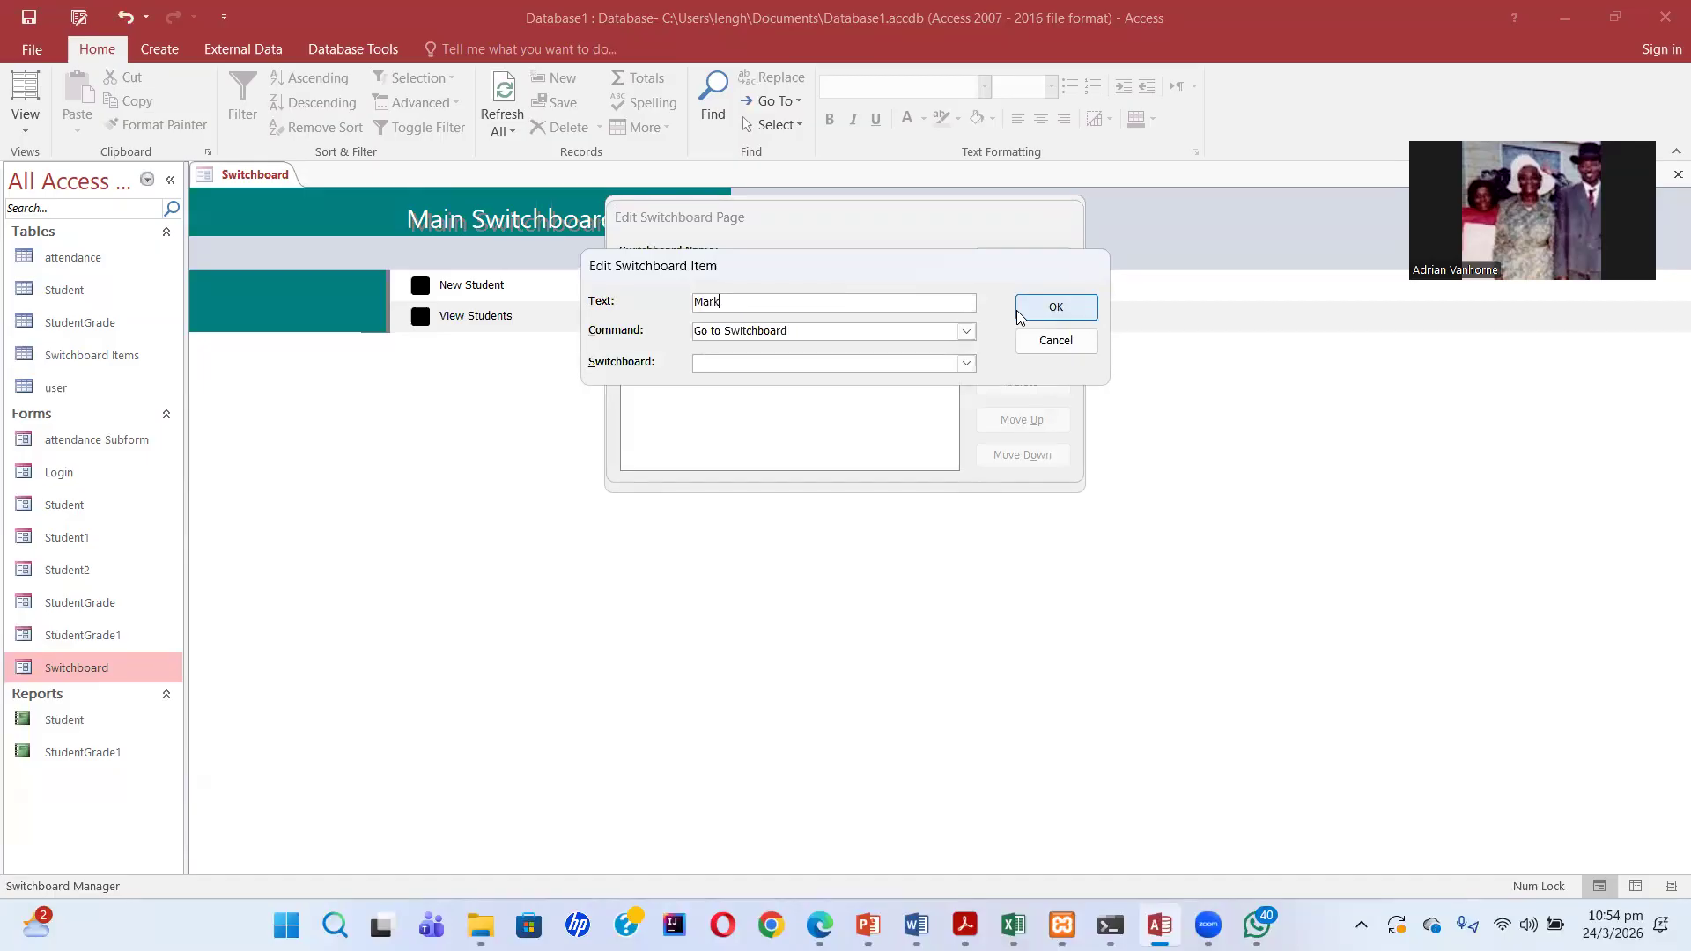
type(" Register")
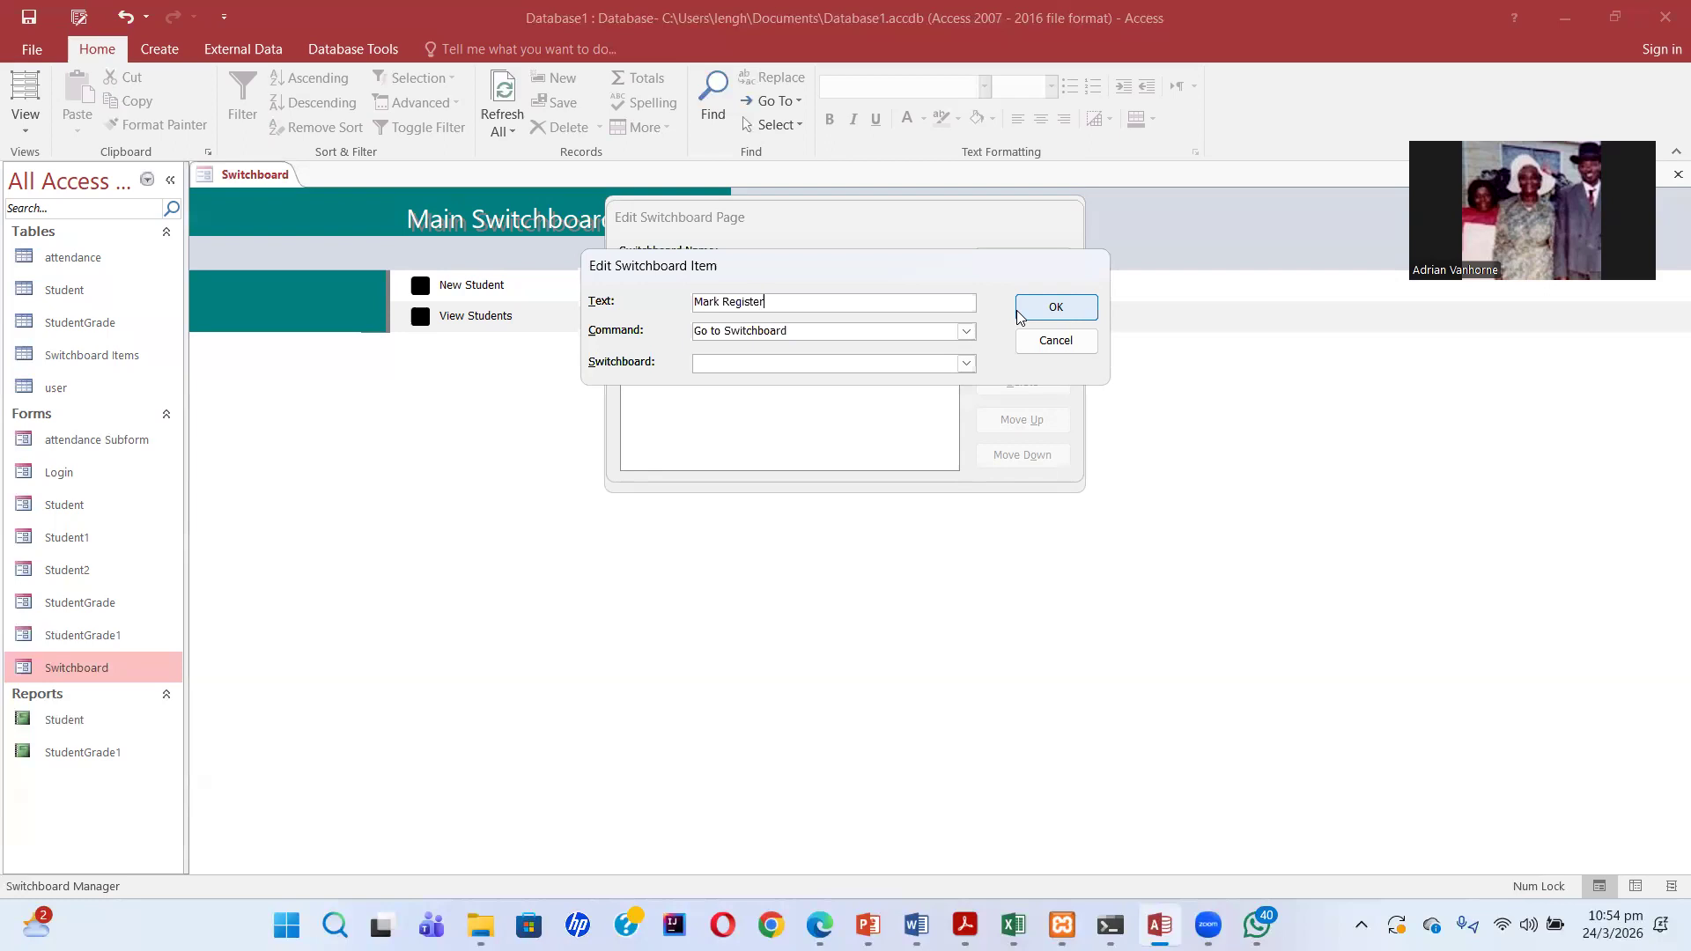
left_click(966, 331)
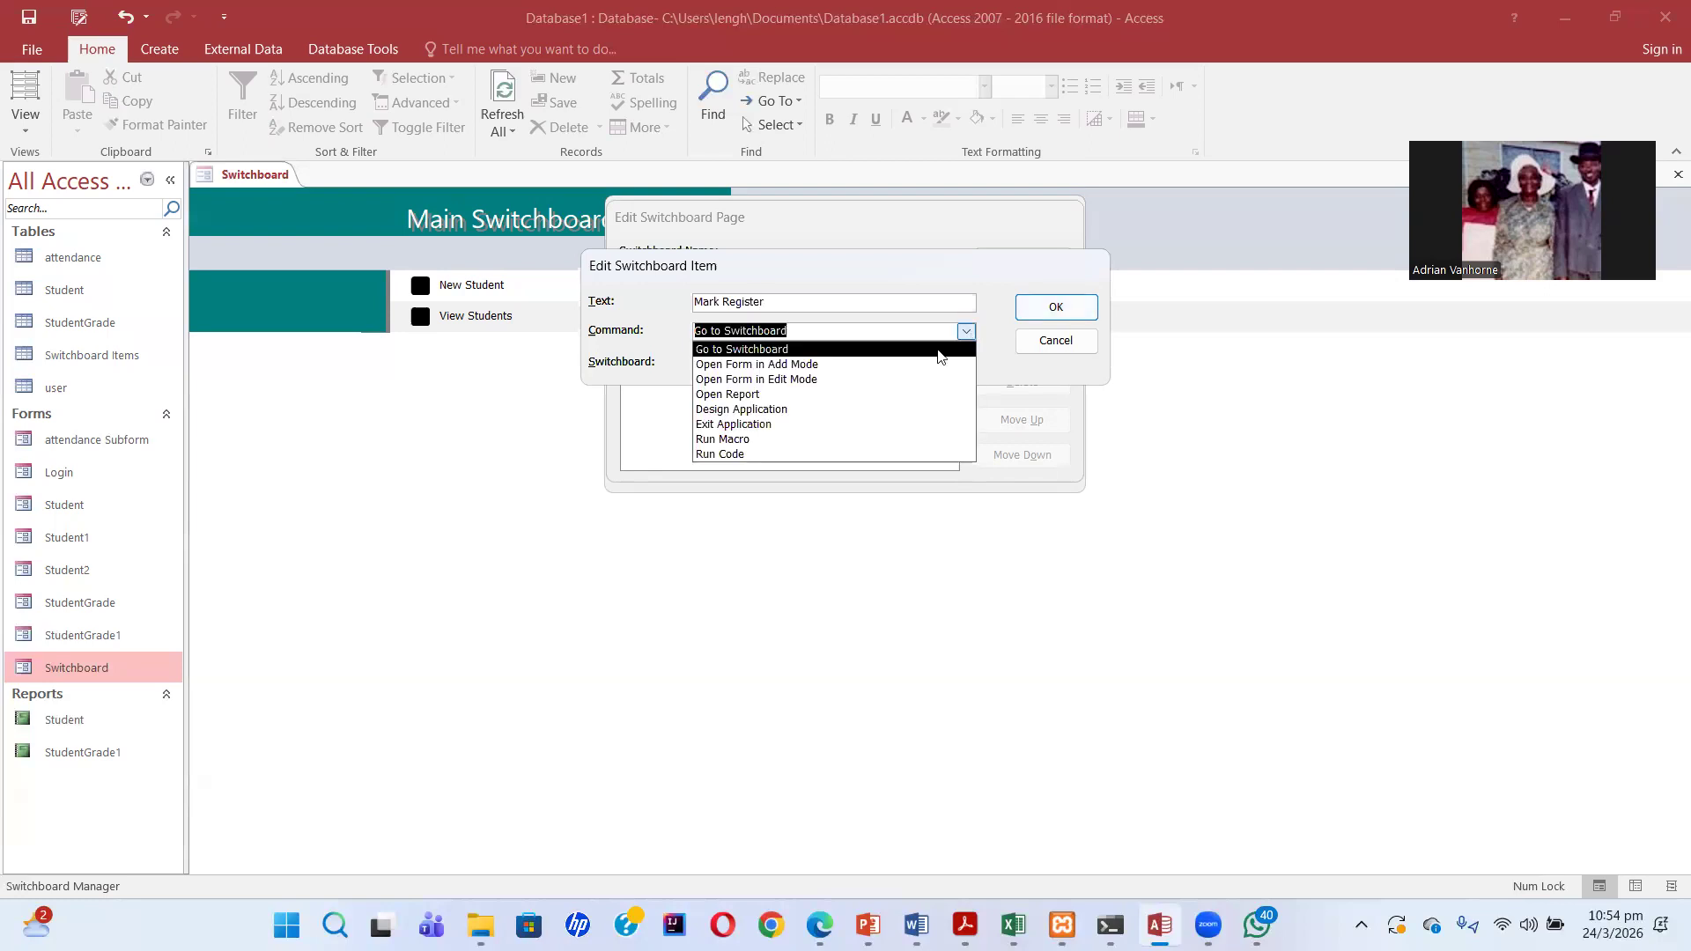
left_click(862, 381)
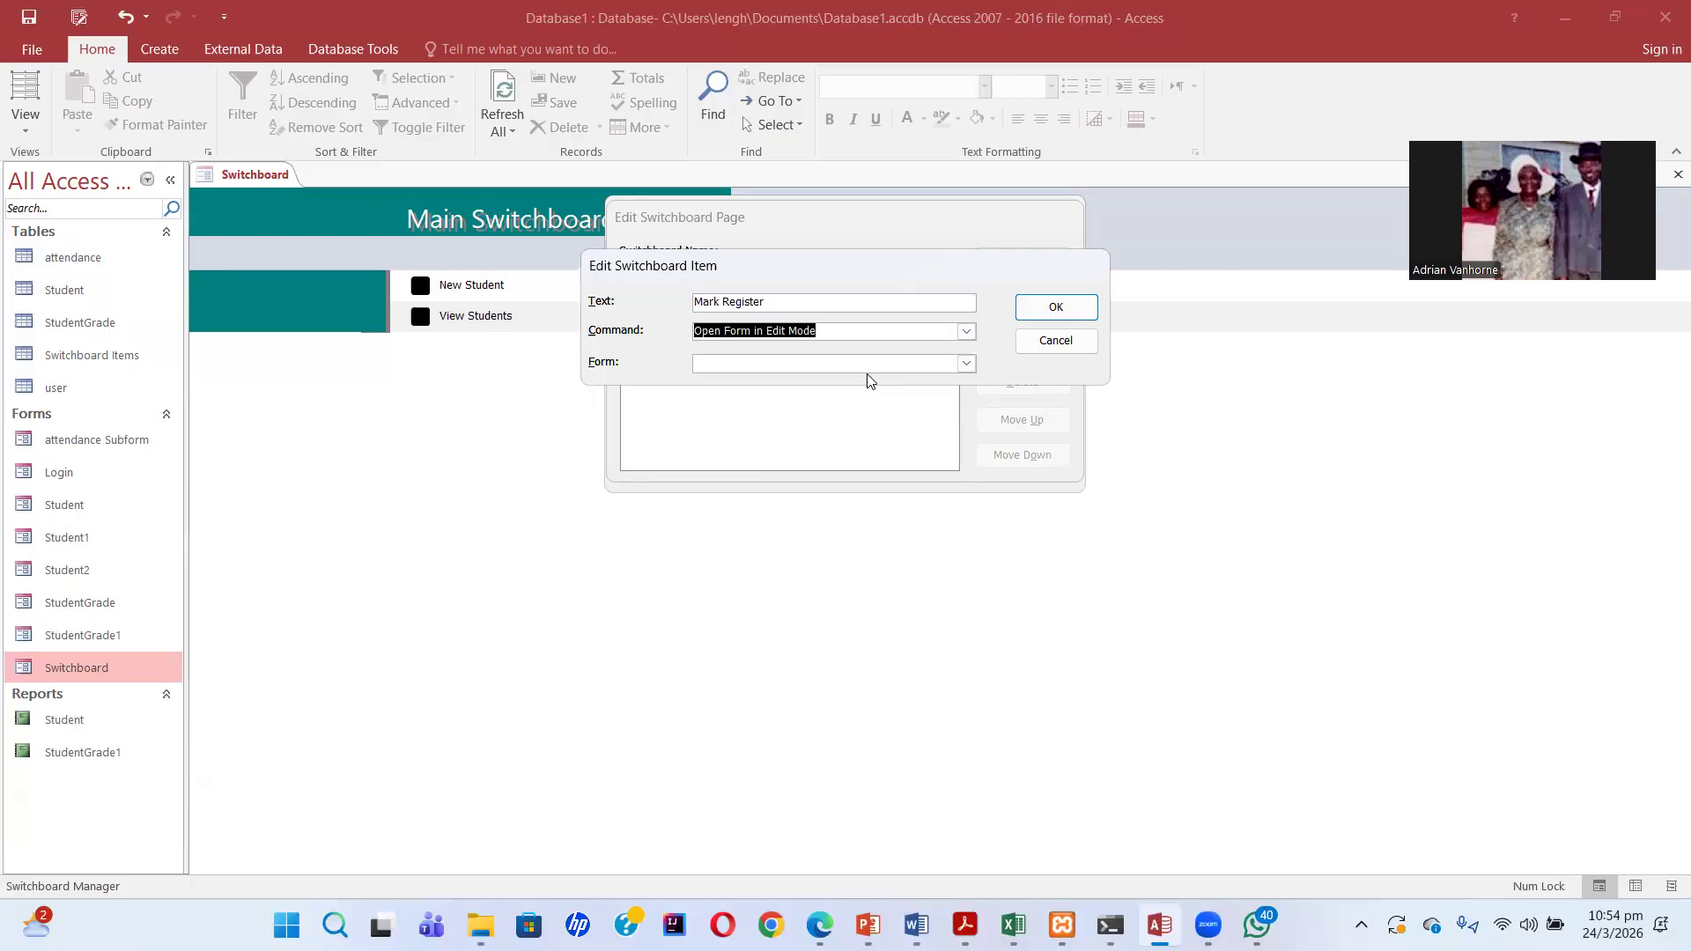
left_click(966, 363)
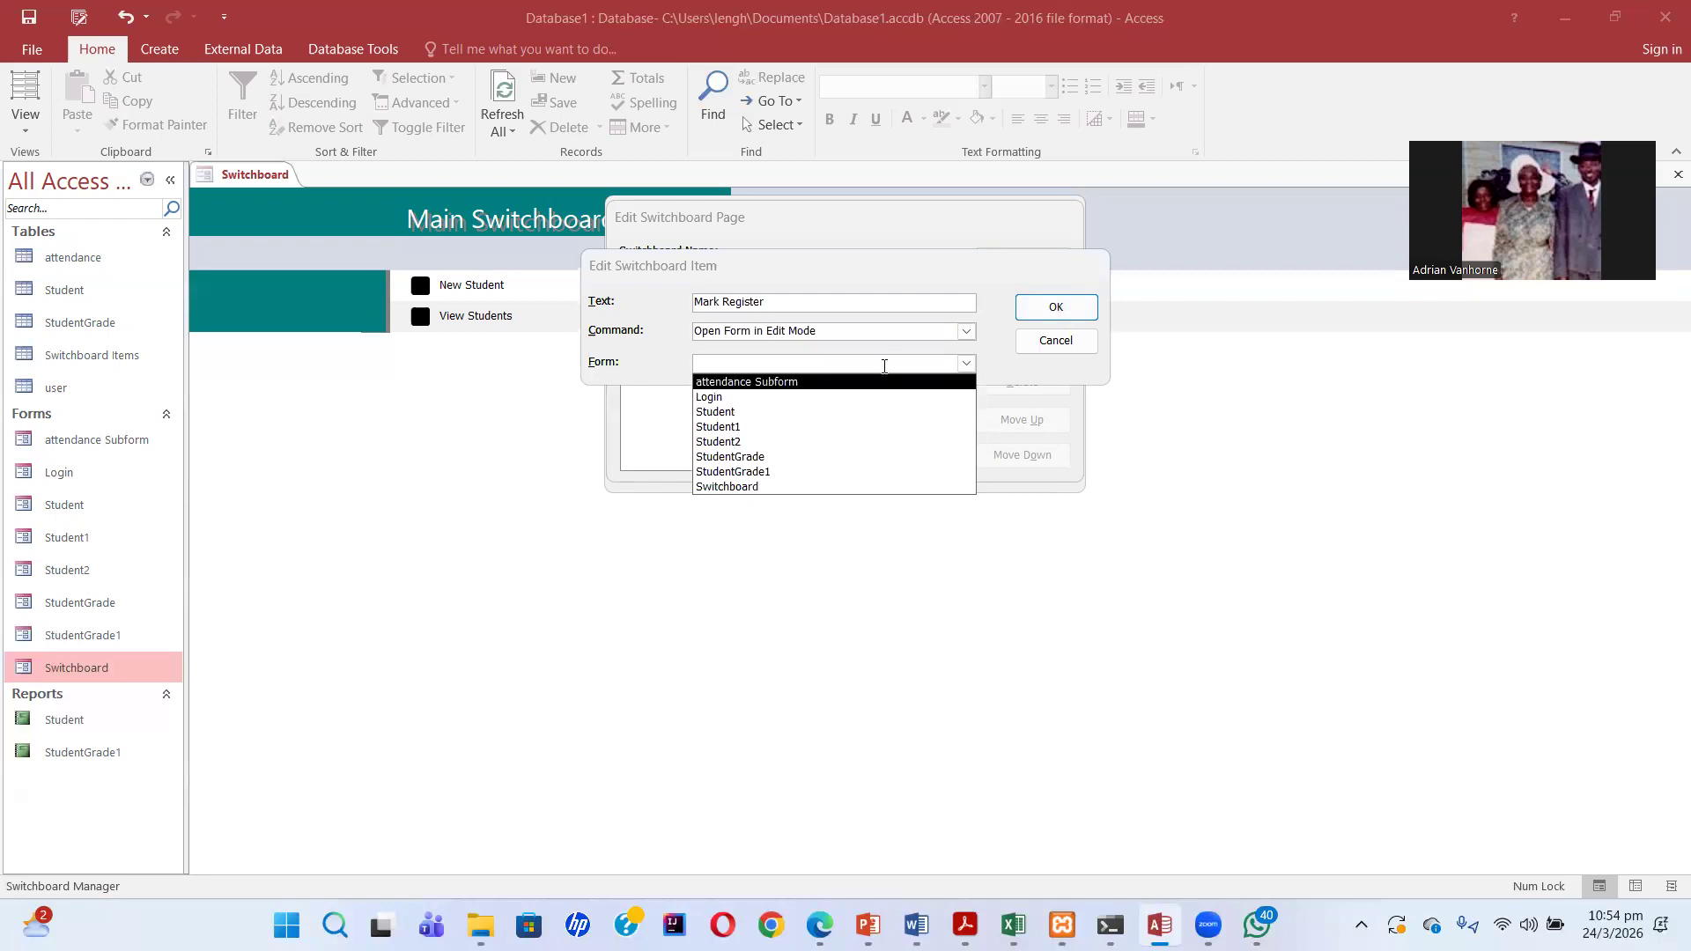
left_click(774, 427)
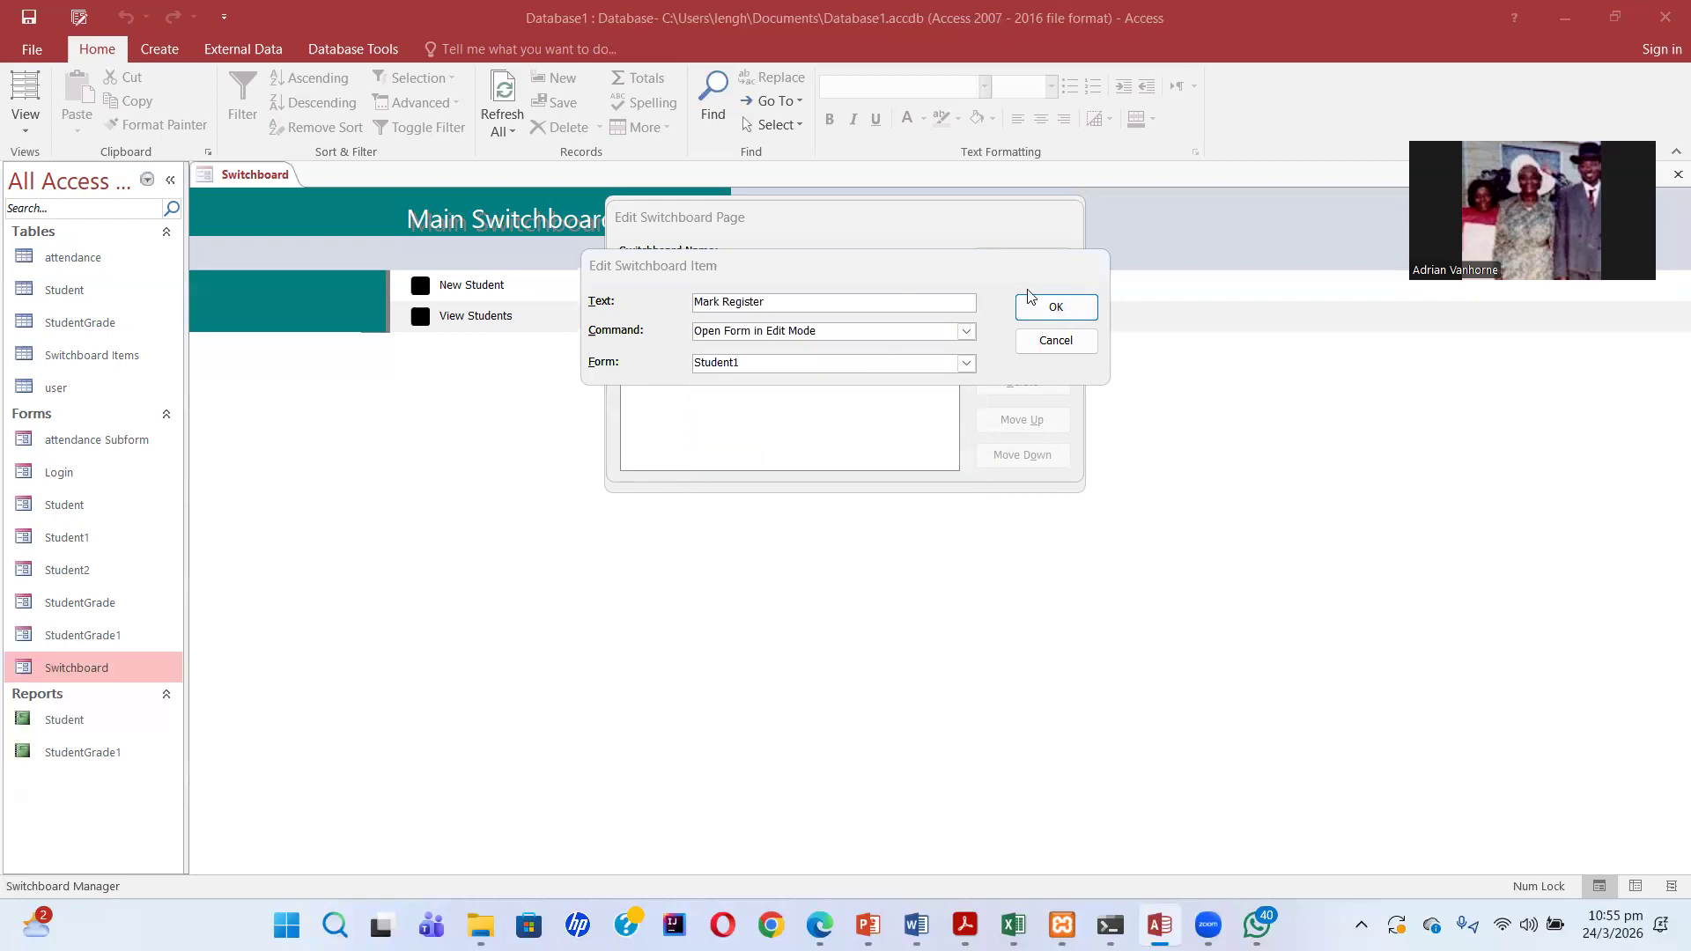
left_click(1056, 308)
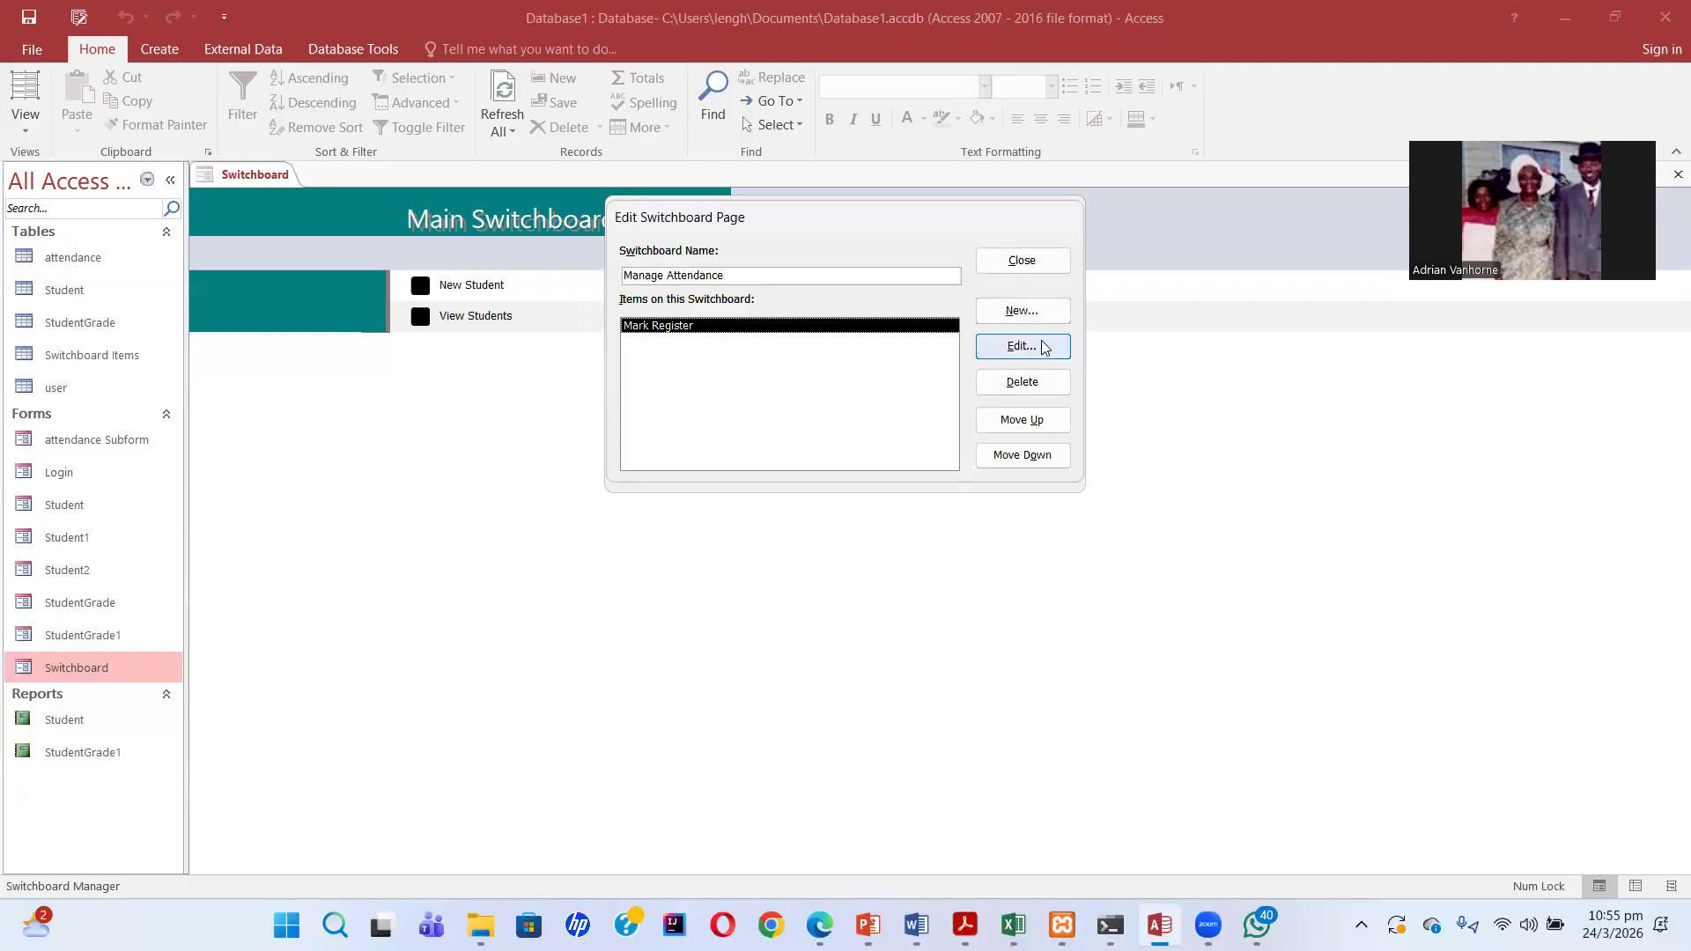
left_click(1026, 260)
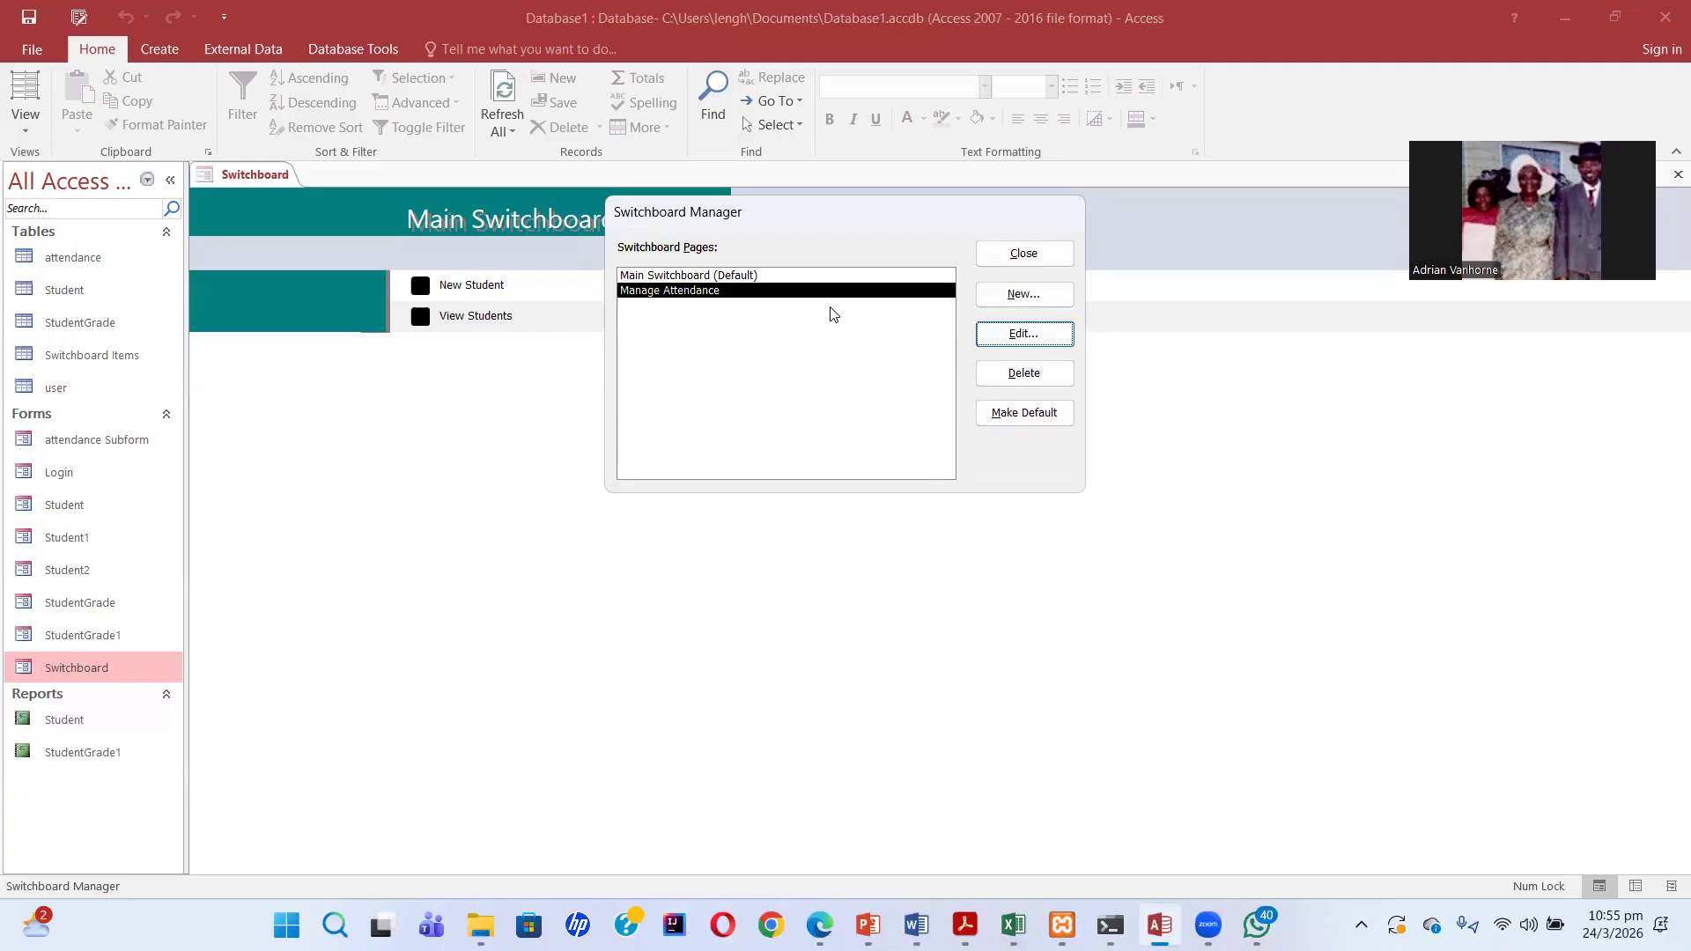
Add an item "Attendance" to the Main Switchboard that goes to the Manage Attendance switchboard, and close the Switchboard Manager
left_click(744, 275)
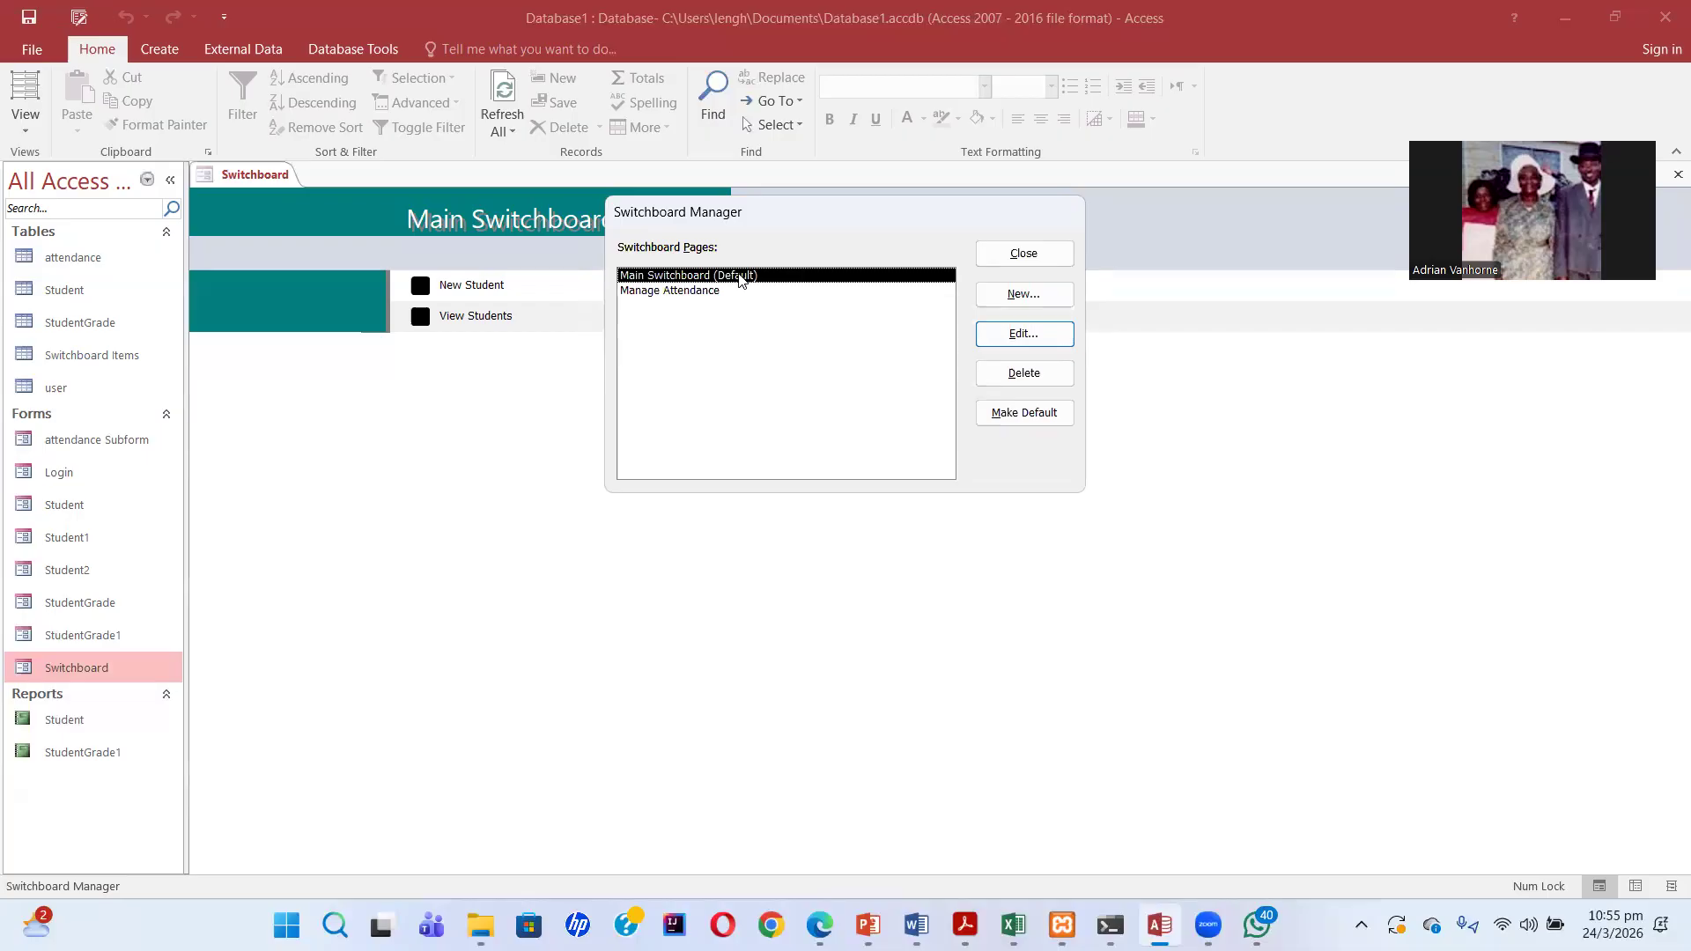
left_click(1027, 336)
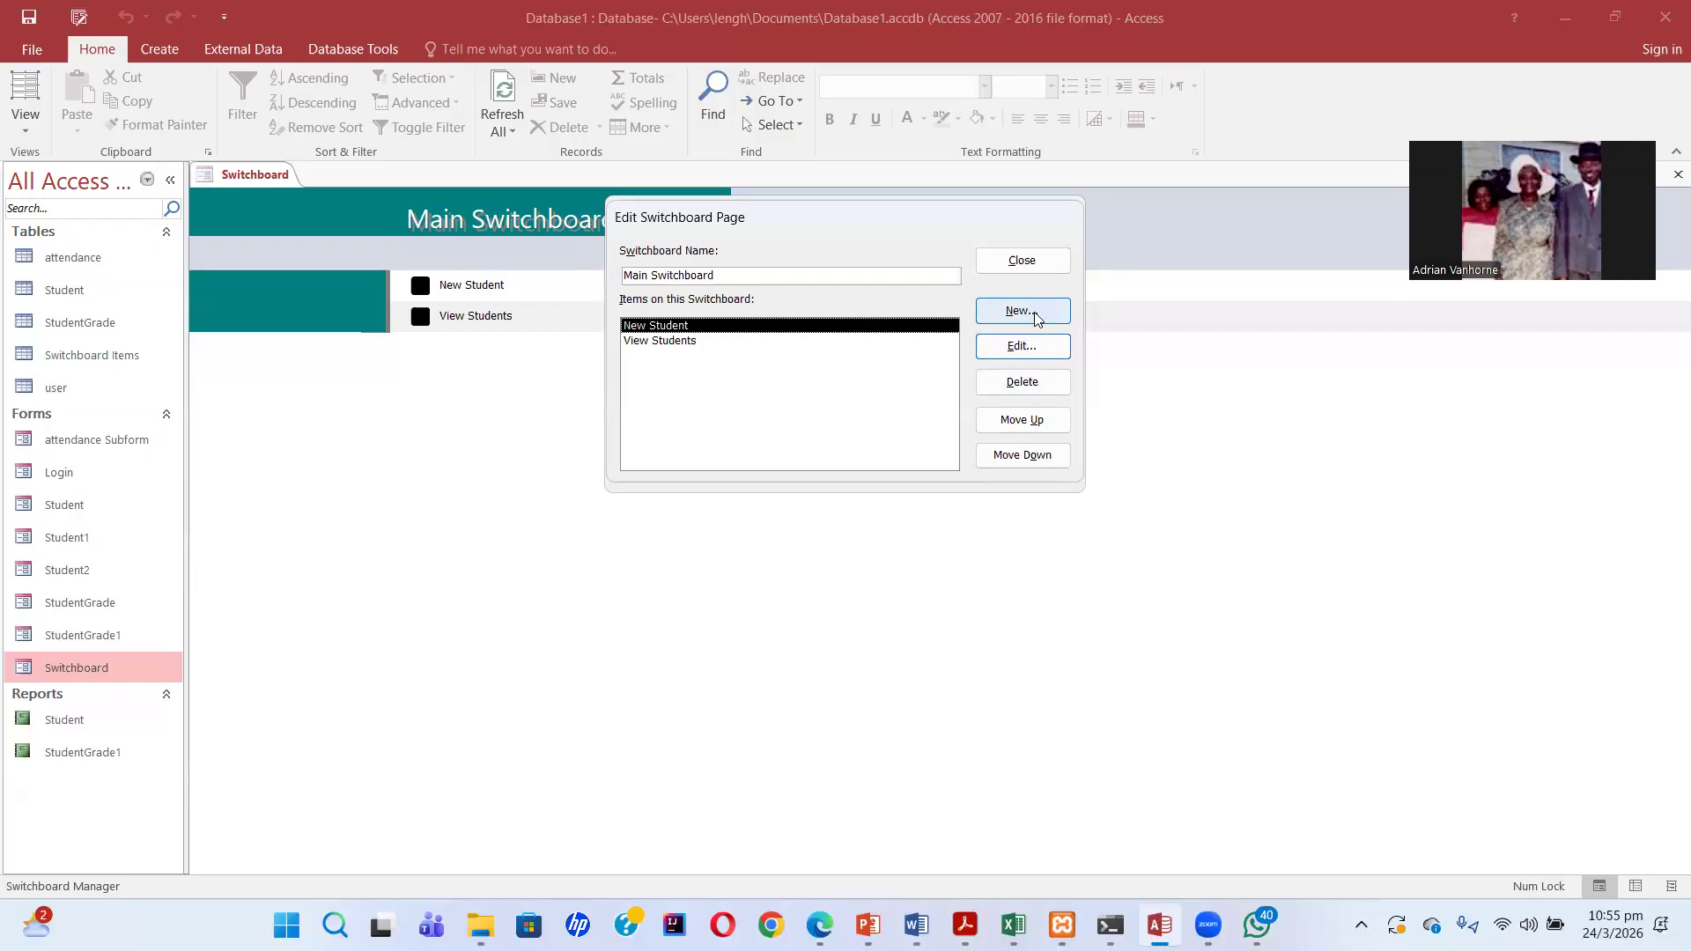
left_click(1035, 317)
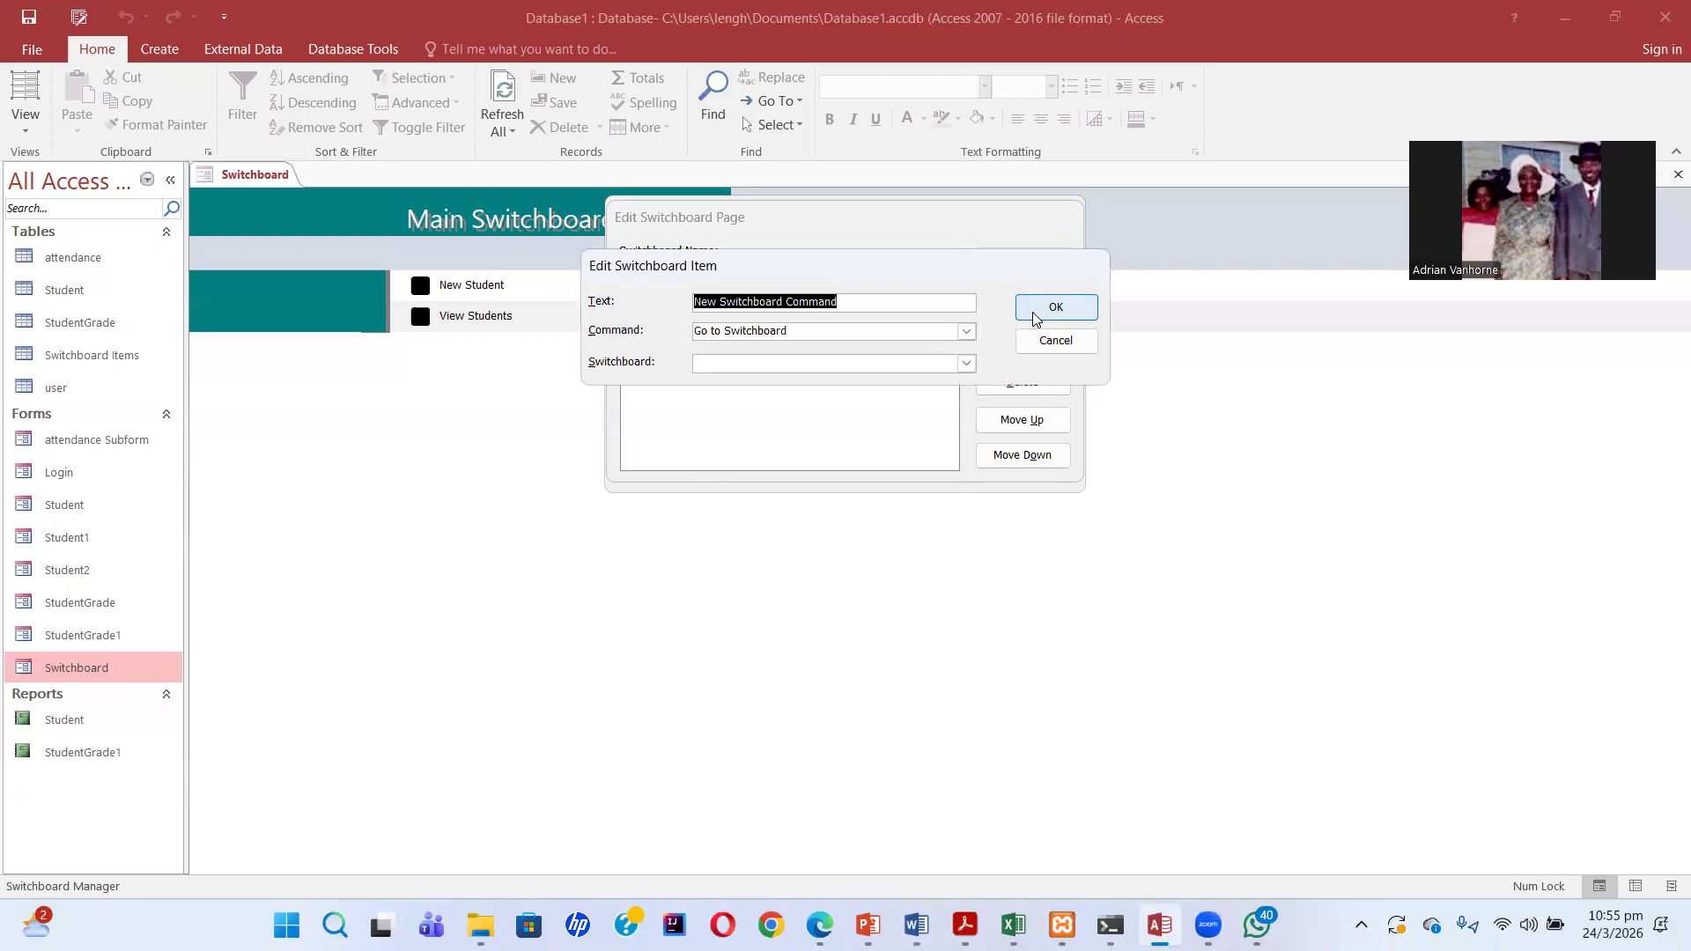
type("Atteb")
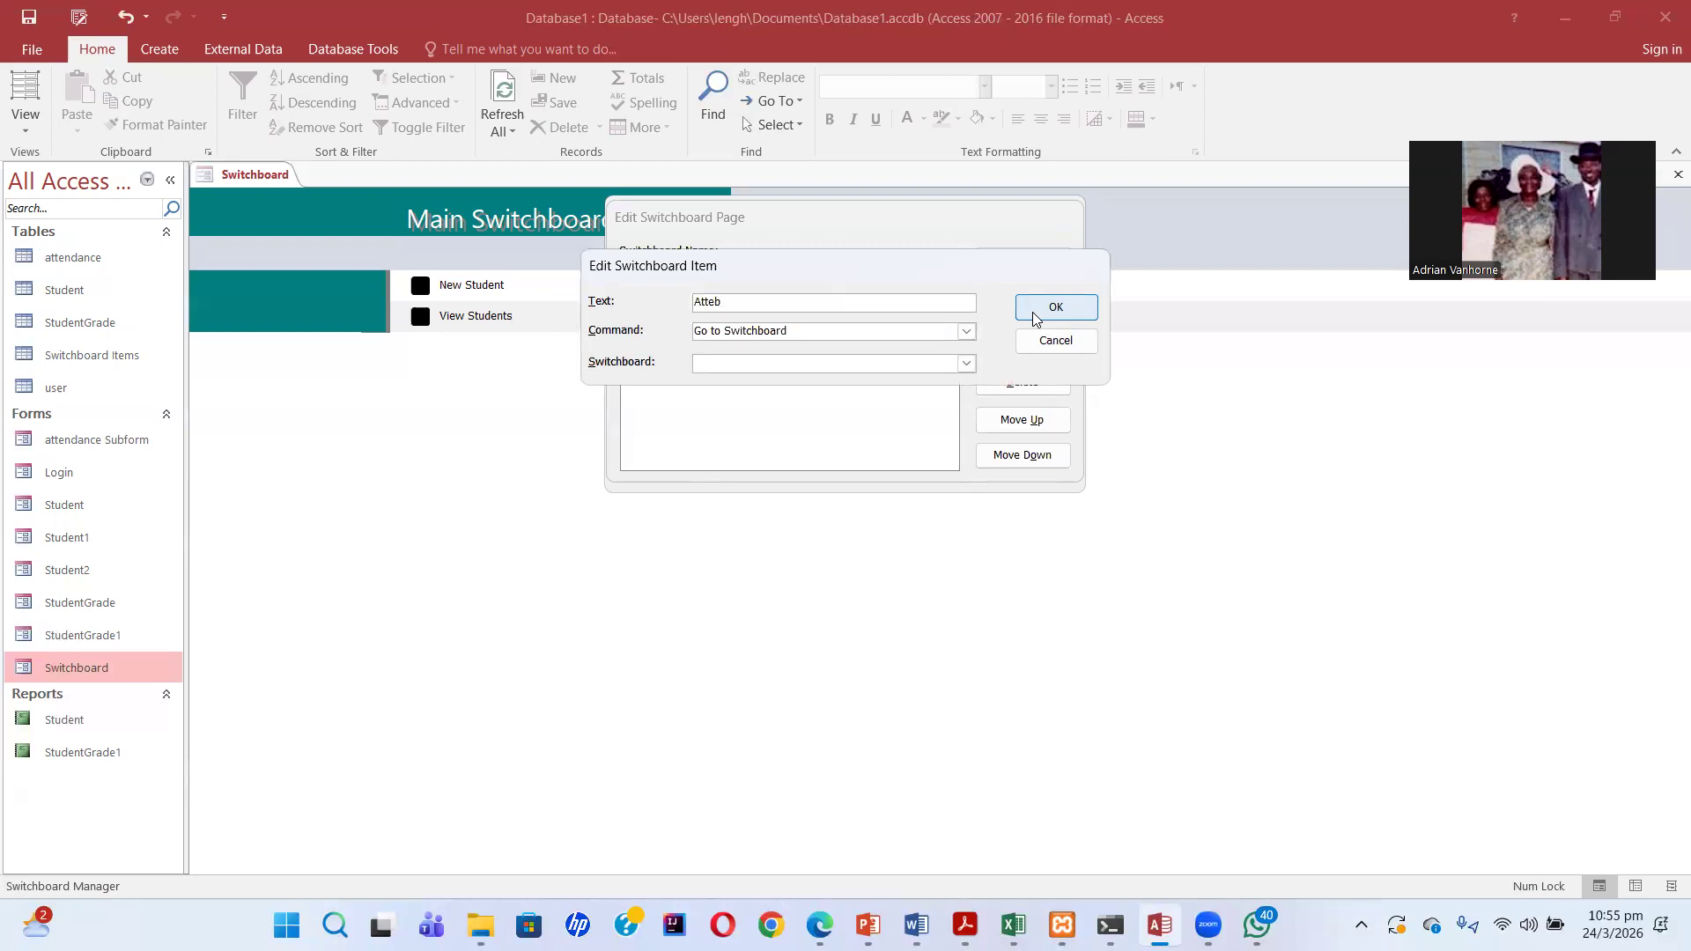
key("BackSpace")
type("ndance")
left_click(967, 363)
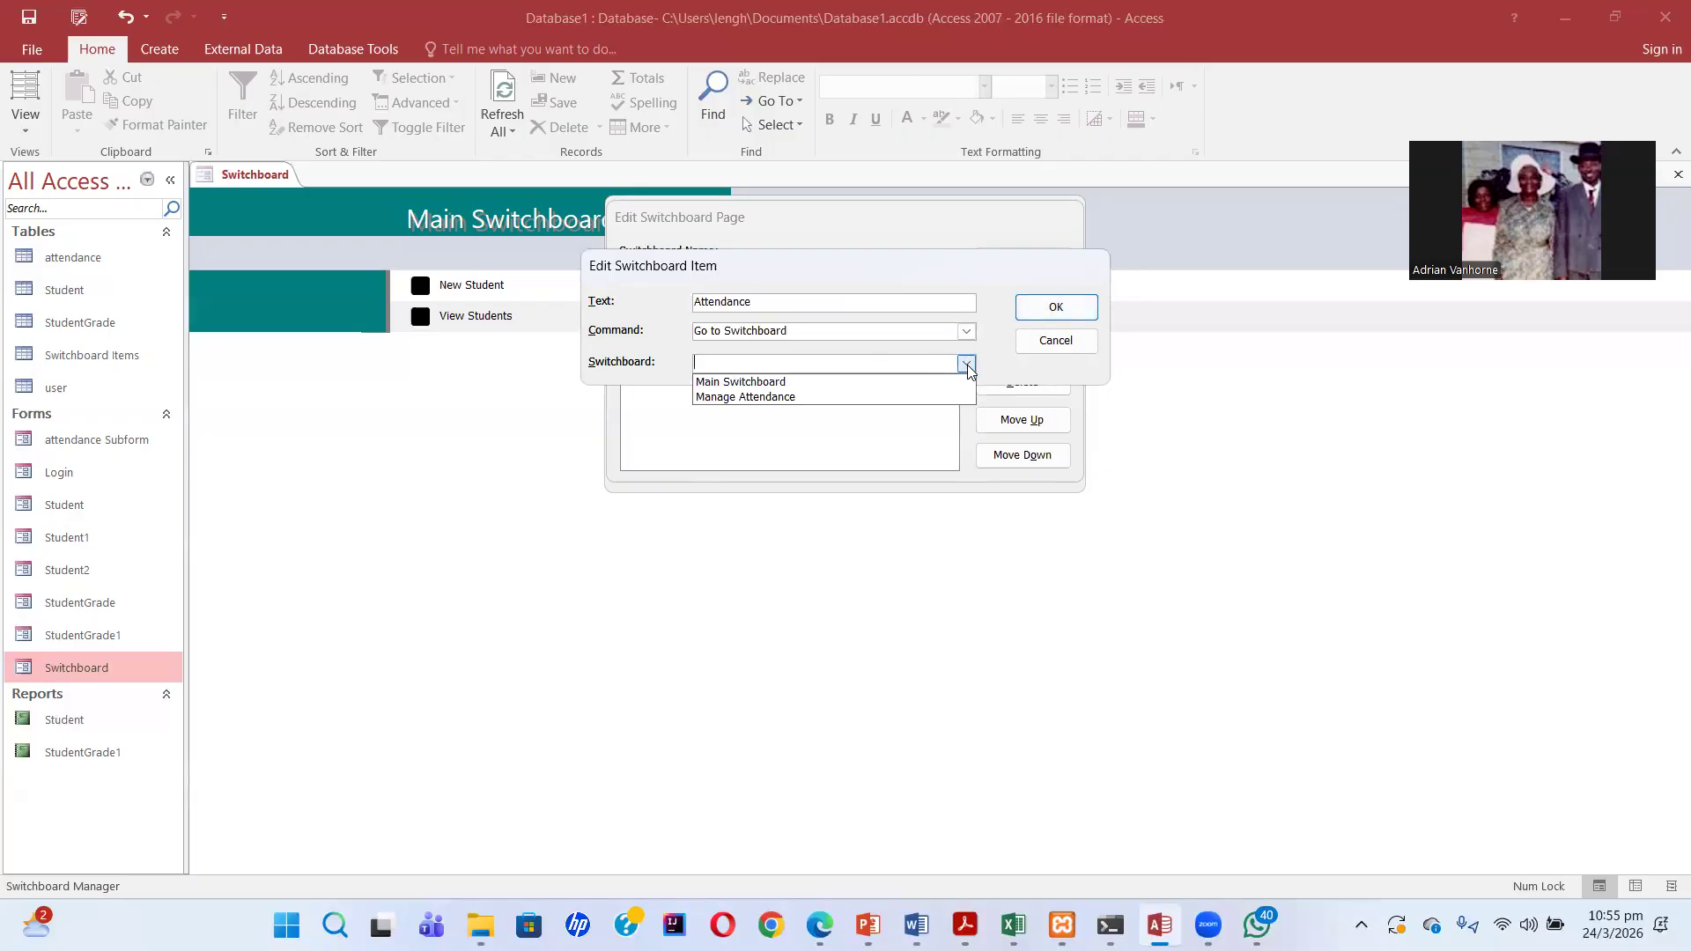
left_click(875, 397)
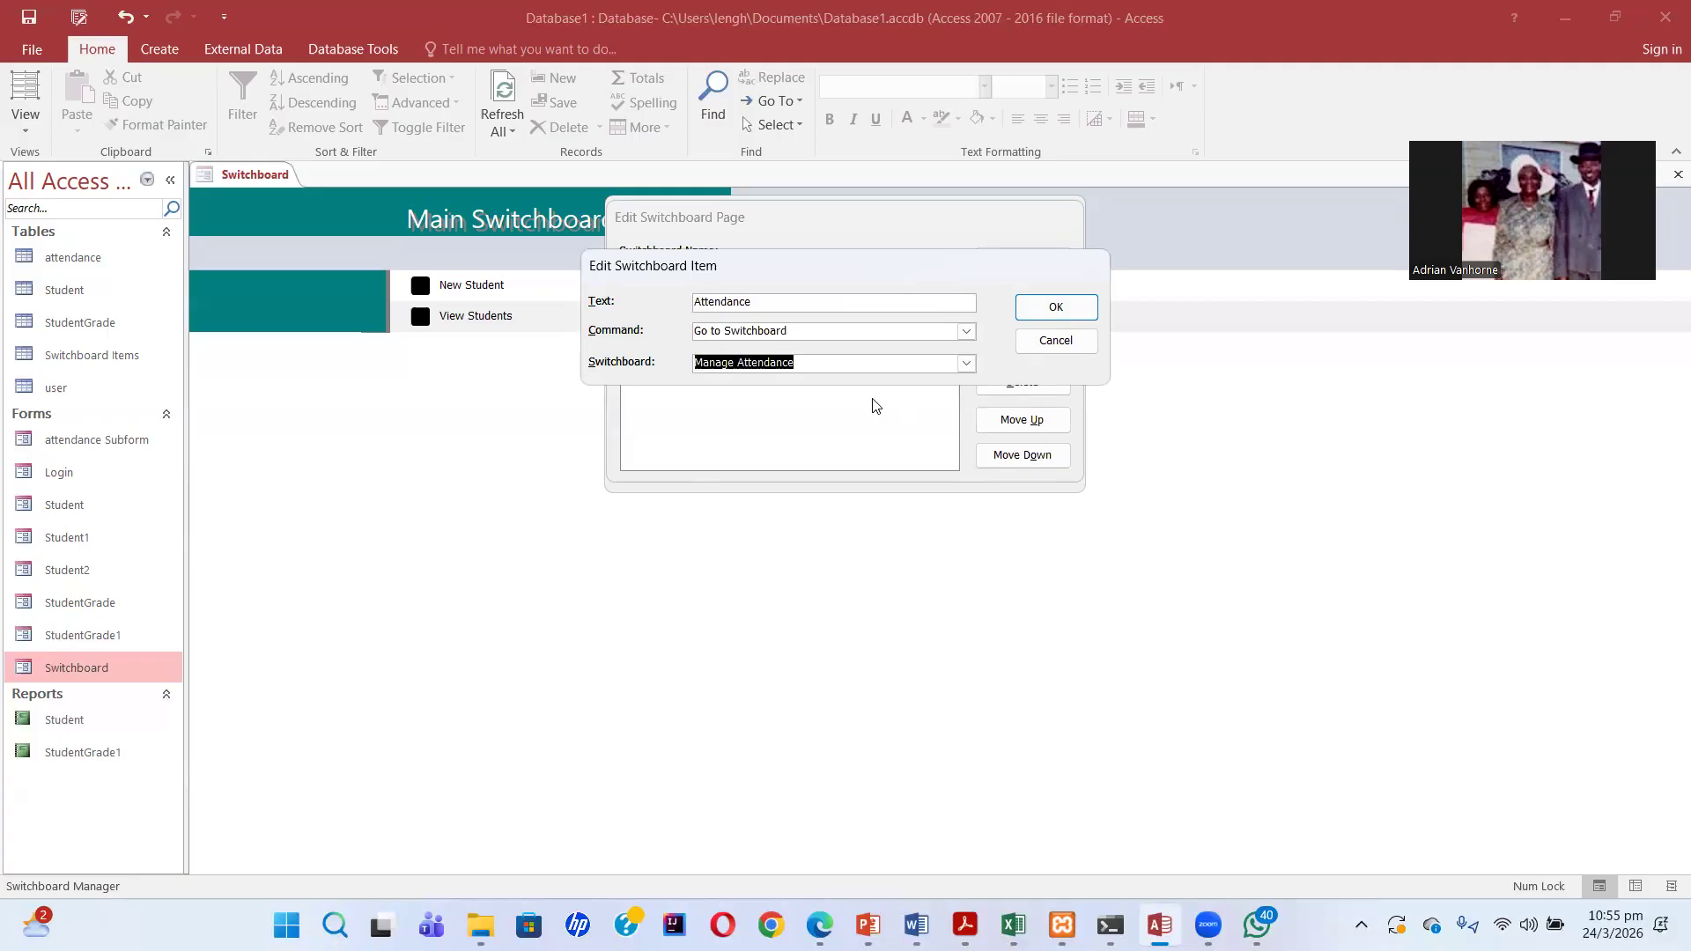
left_click(1060, 312)
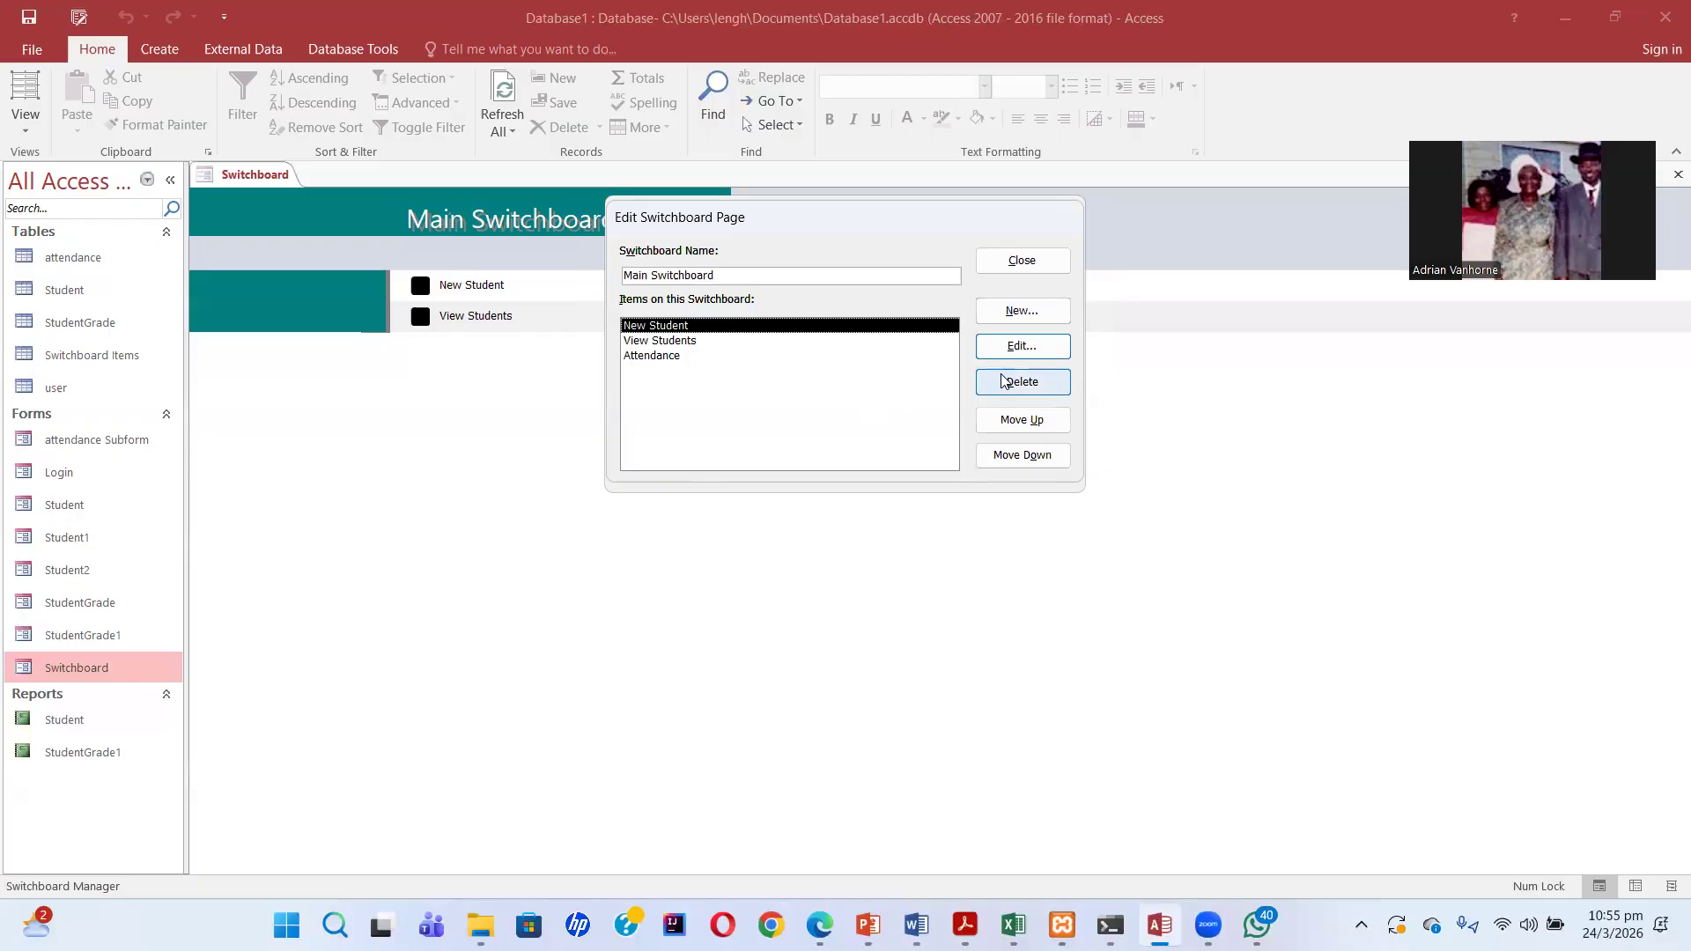
left_click(1027, 264)
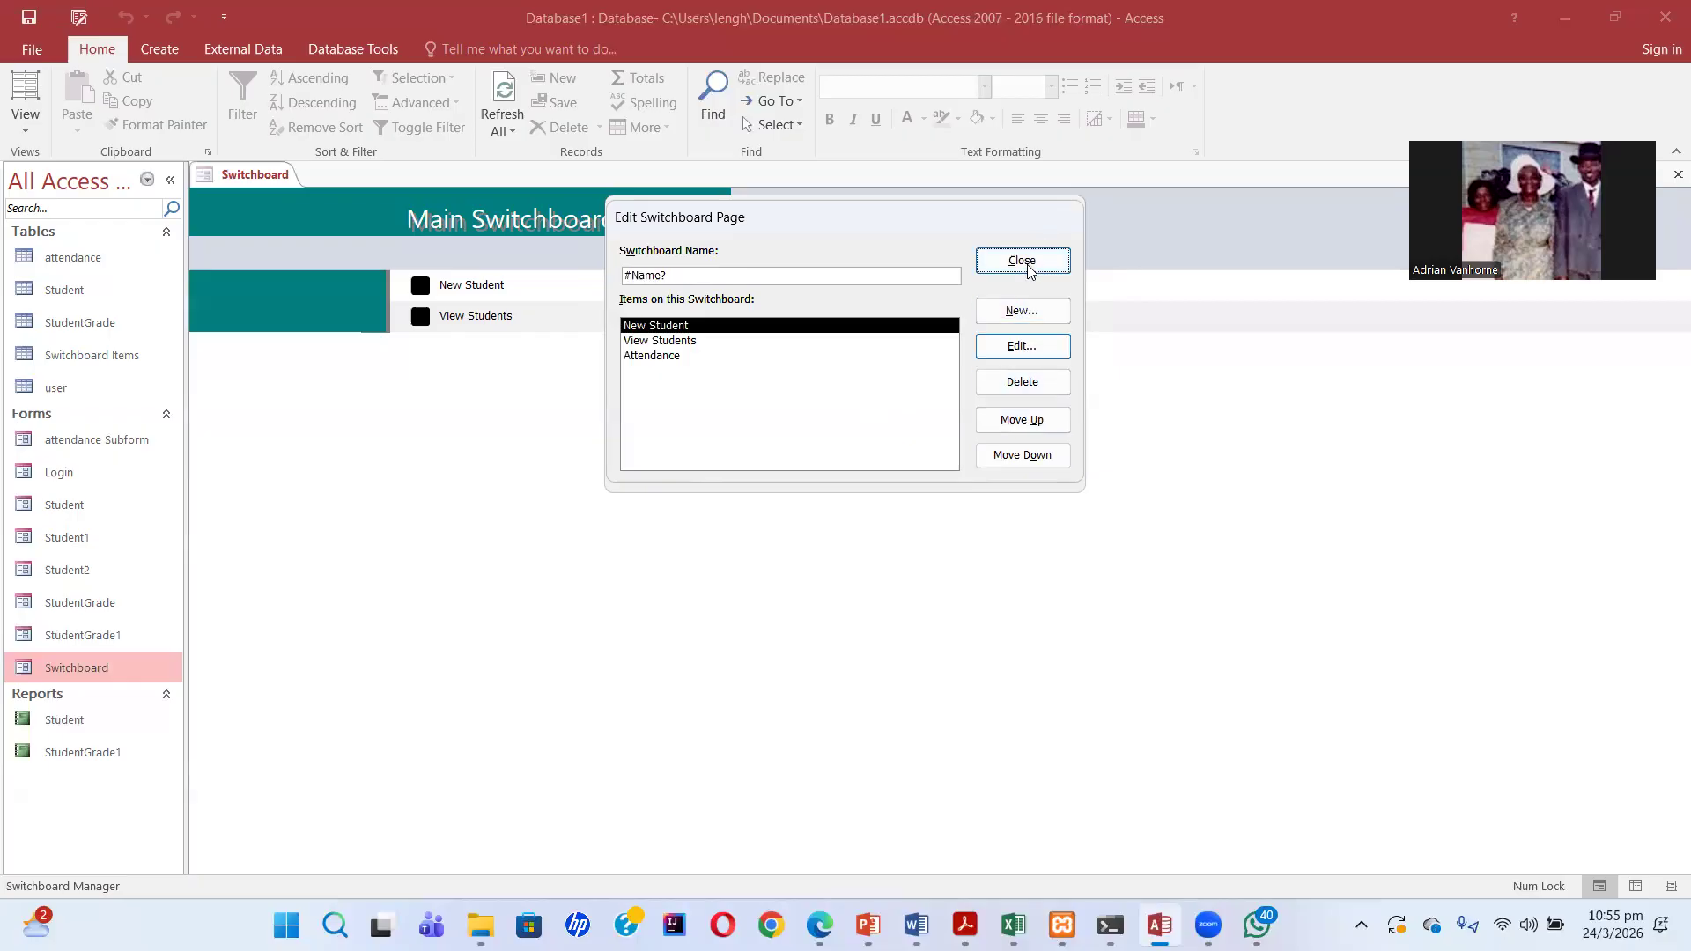
left_click(1038, 258)
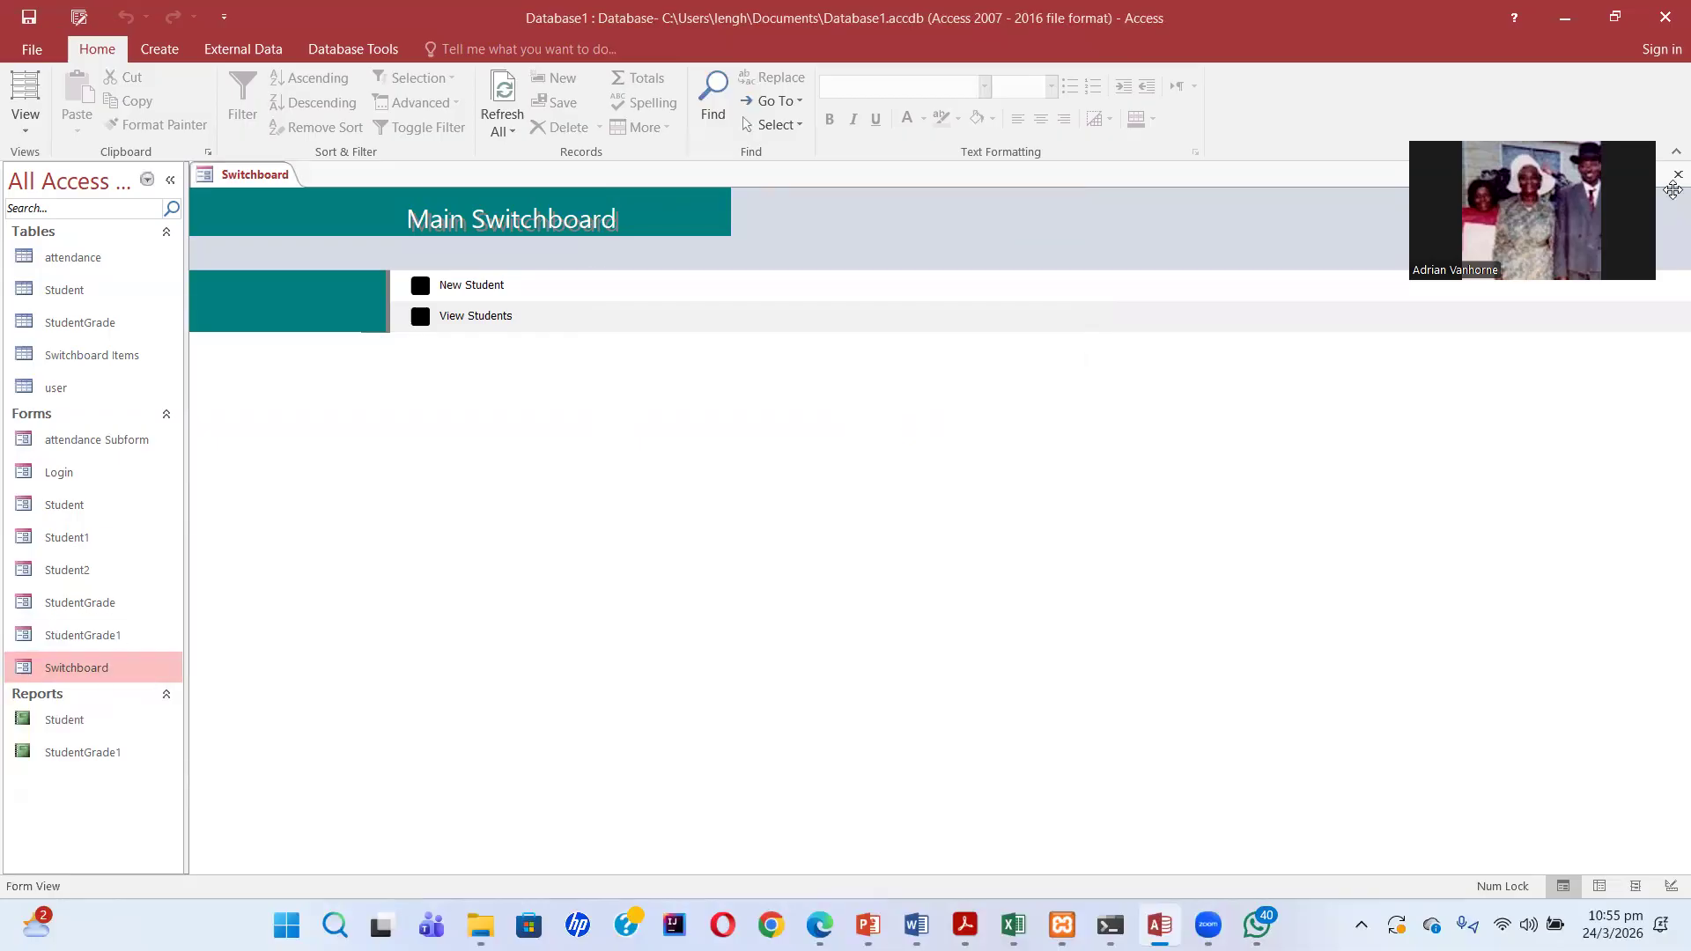
Reopen the Switchboard form and test its Attendance item and the Mark Register item on the Manage Attendance page
left_click(1671, 177)
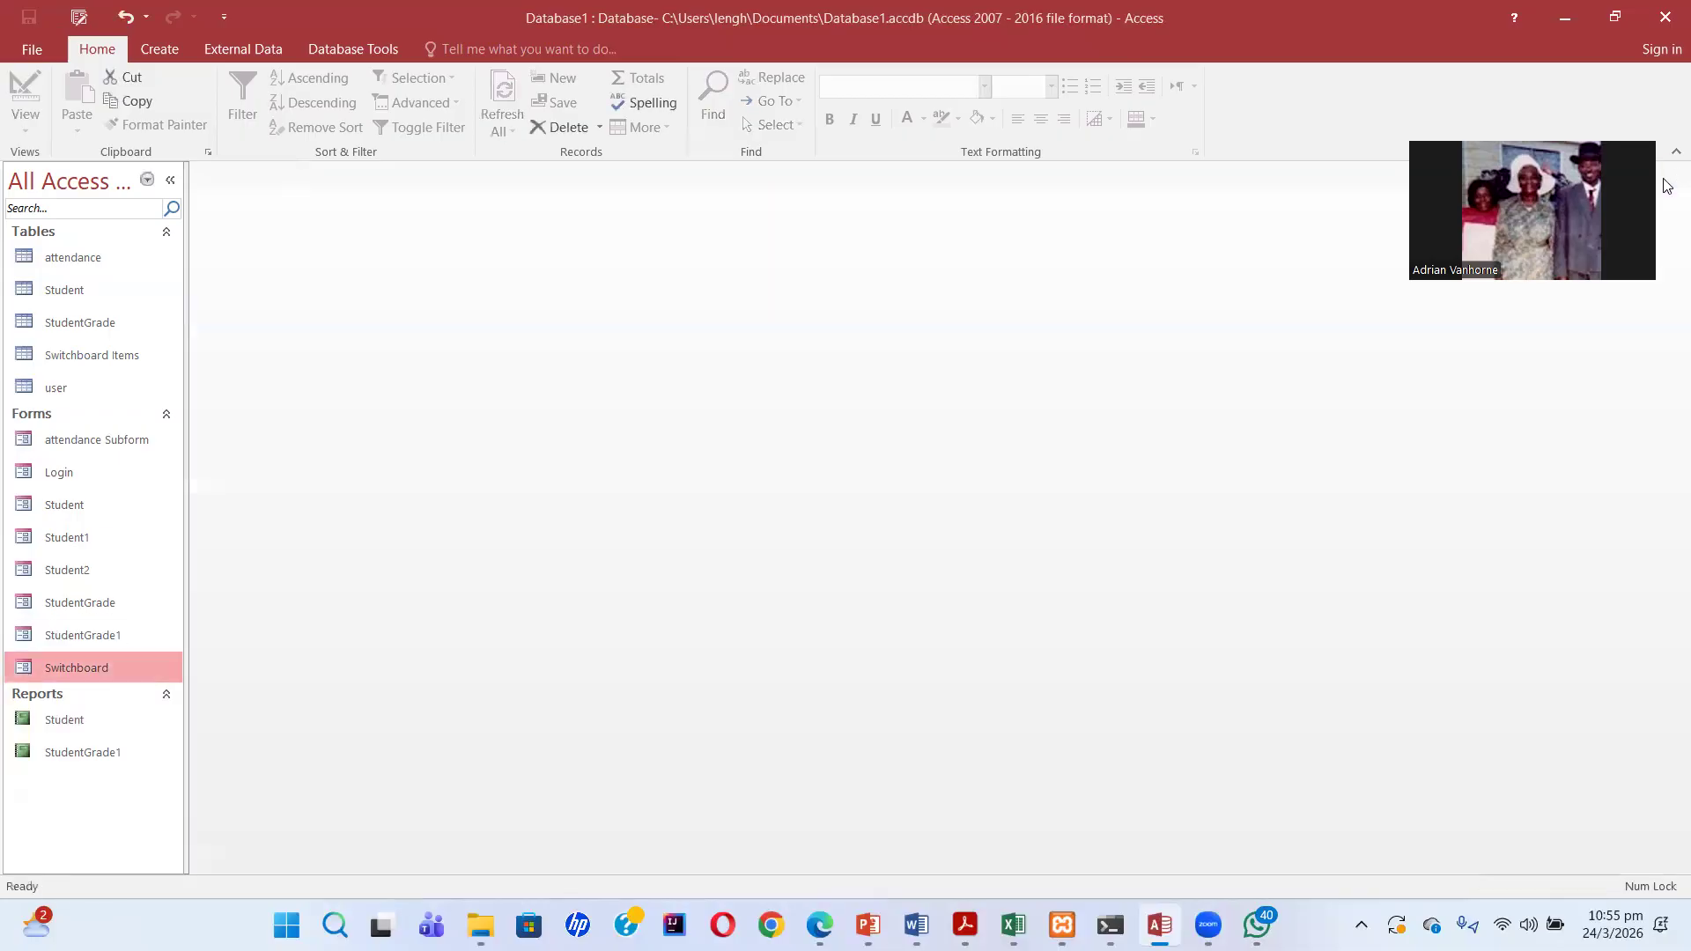
double_click(111, 673)
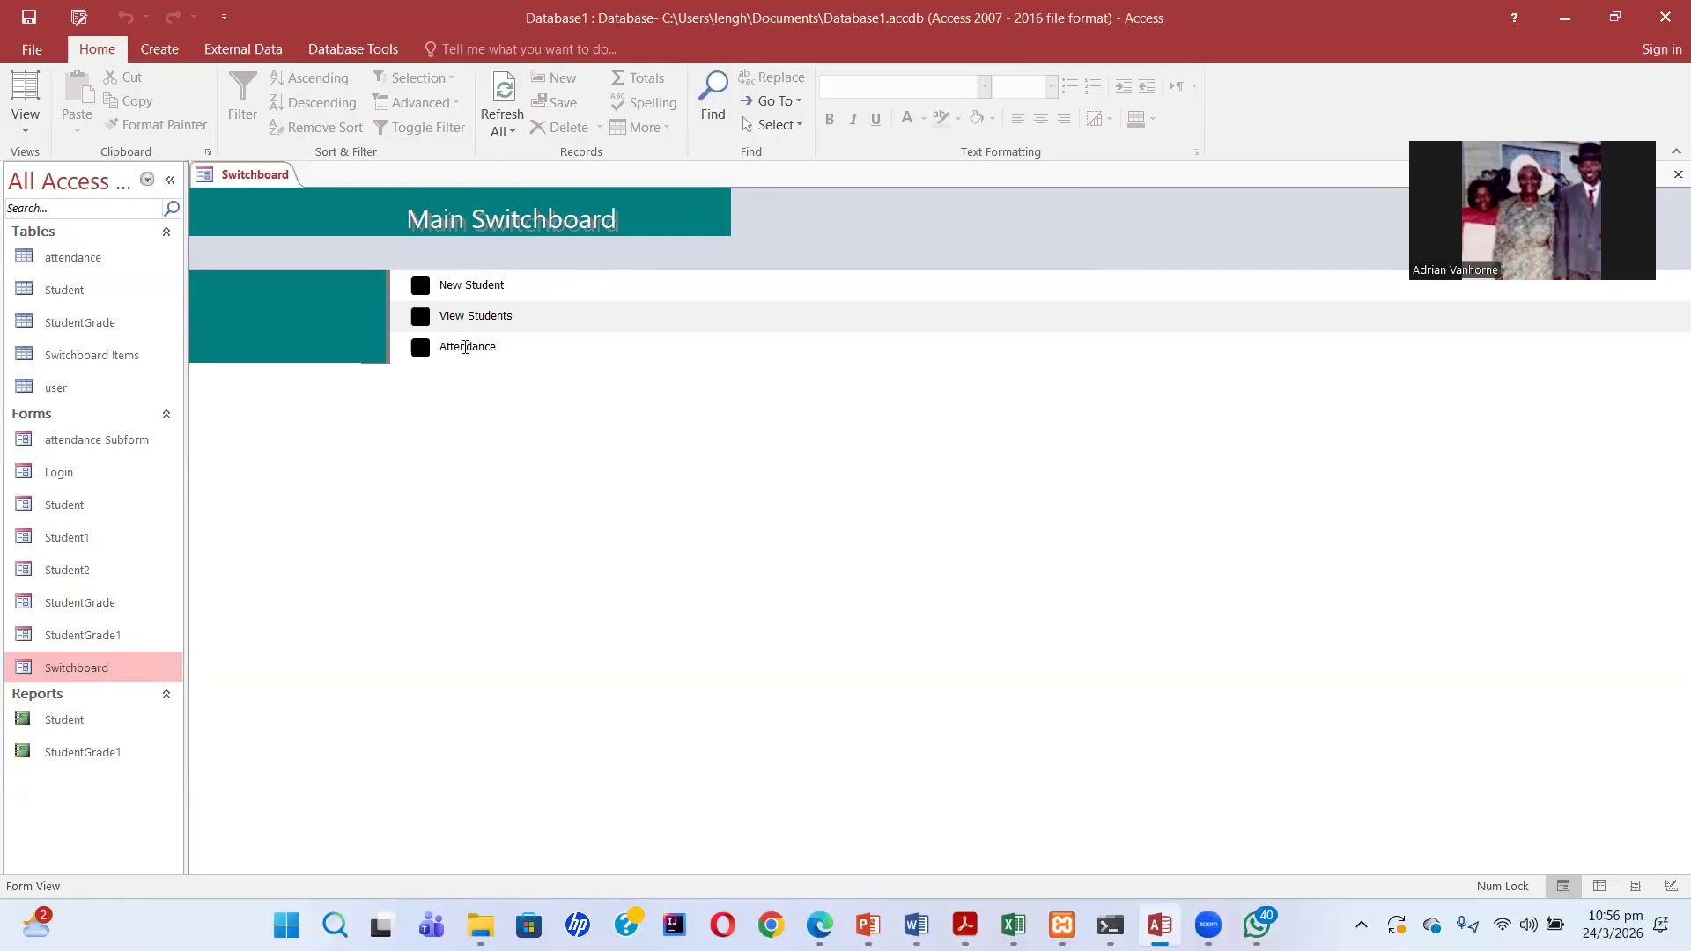
left_click(421, 348)
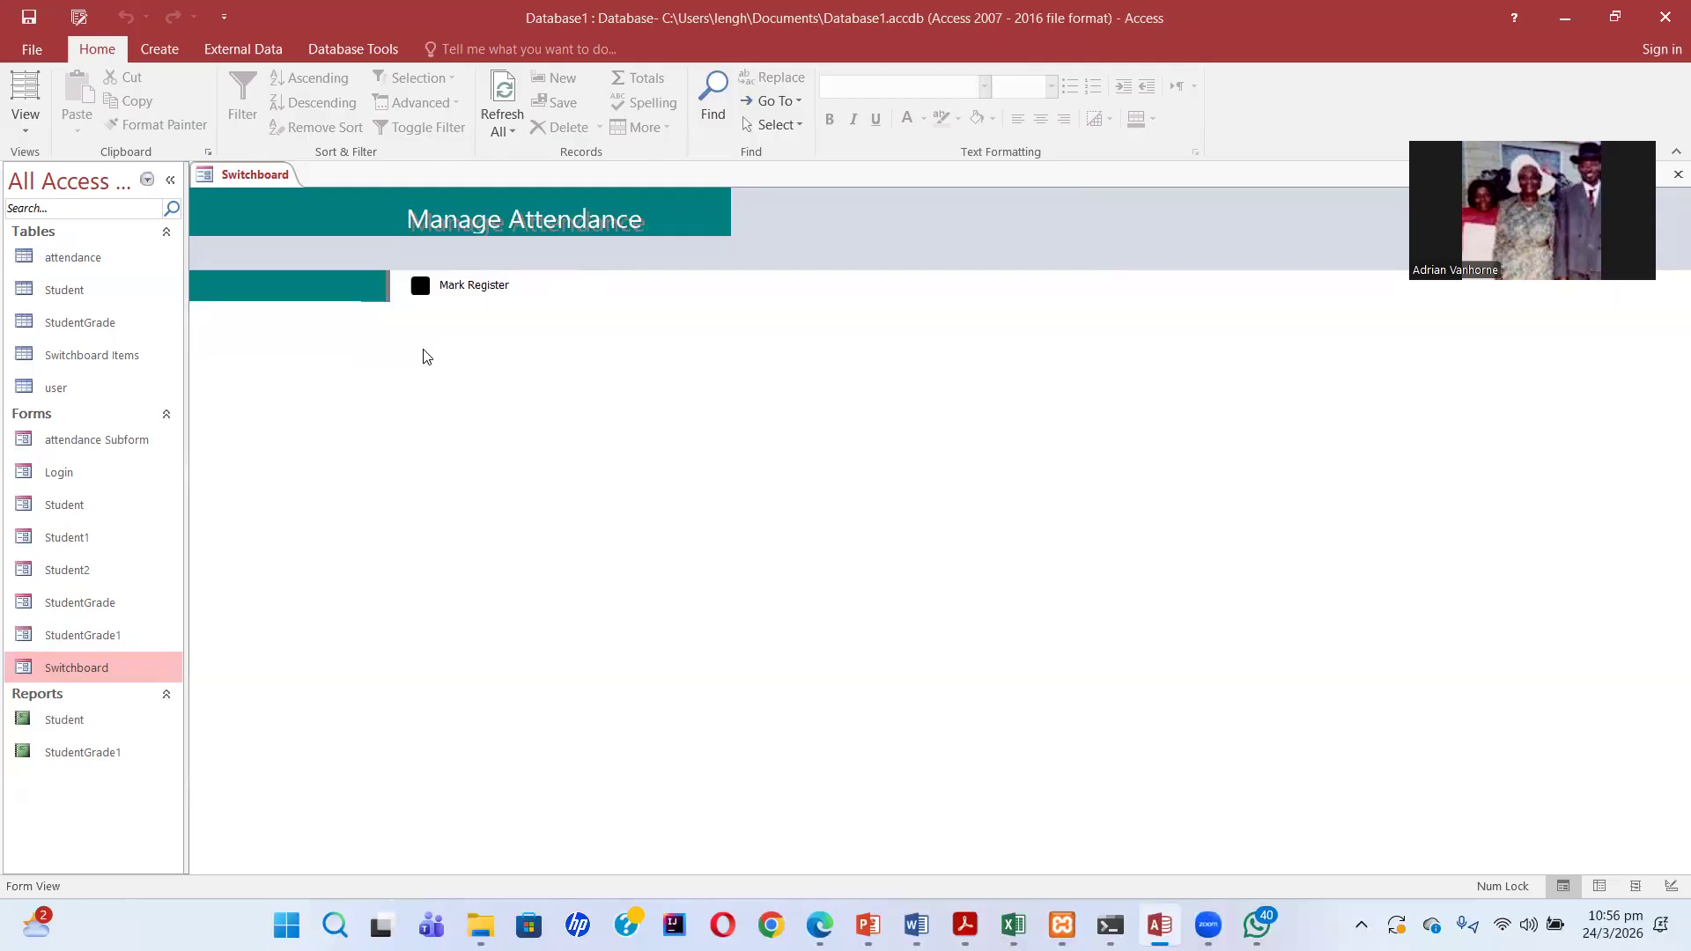
left_click(420, 288)
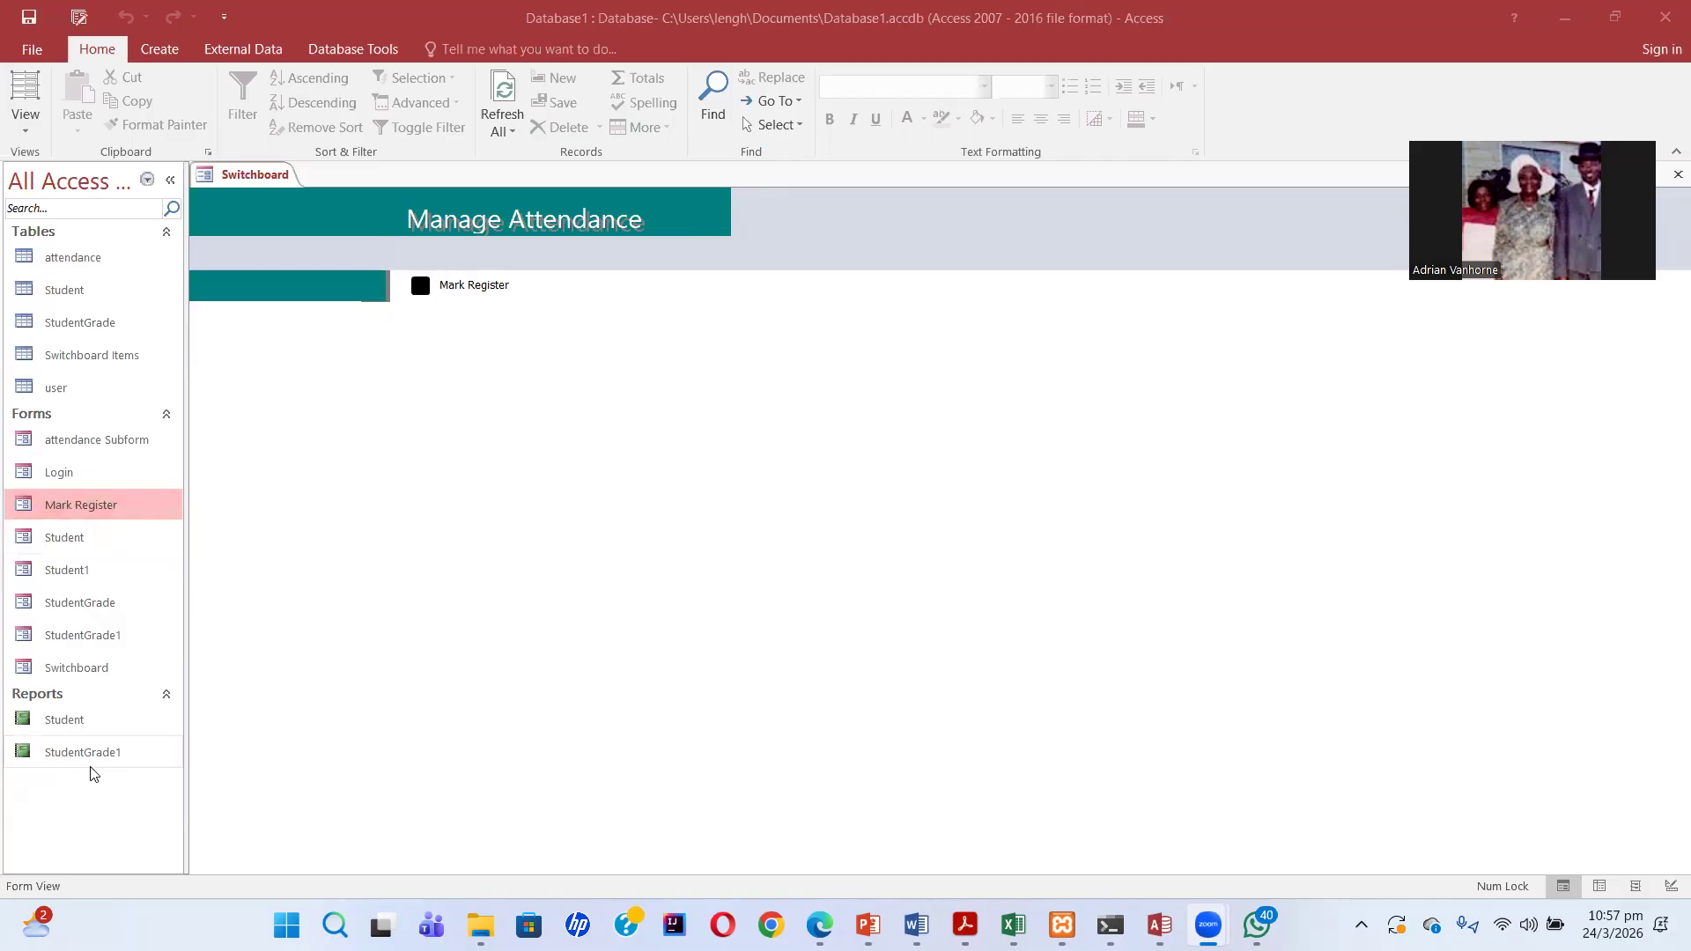
In the Switchboard Manager, edit the Manage Attendance page's Mark Register item so it opens the Mark Register form
left_click(79, 667)
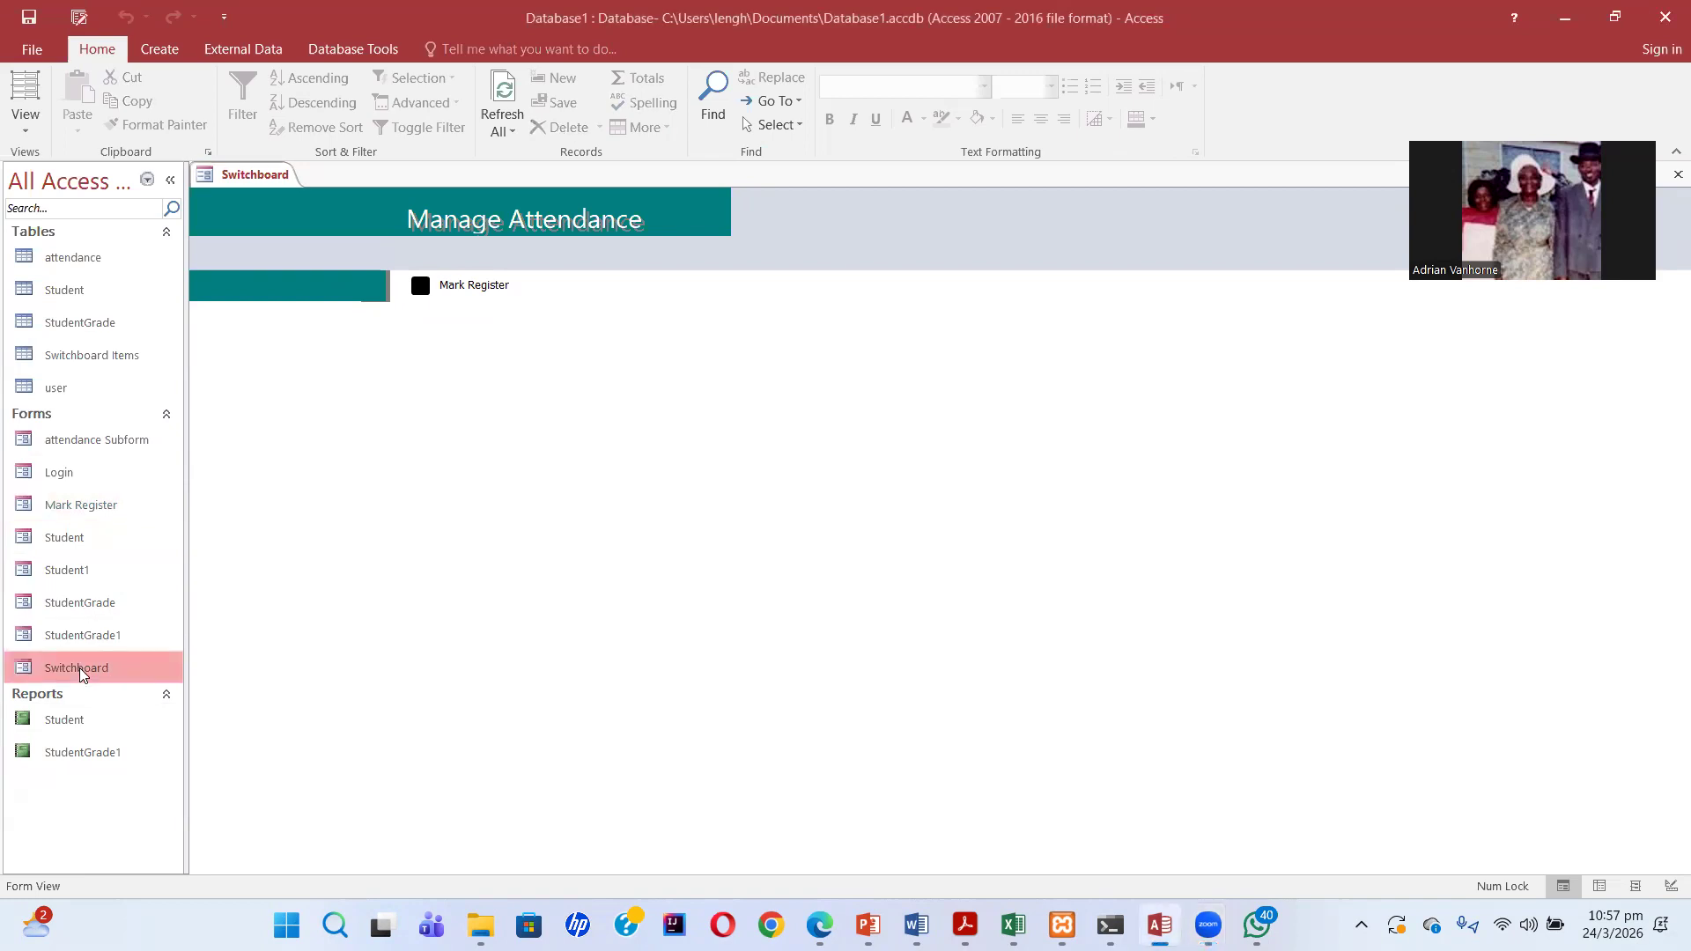
left_click(79, 18)
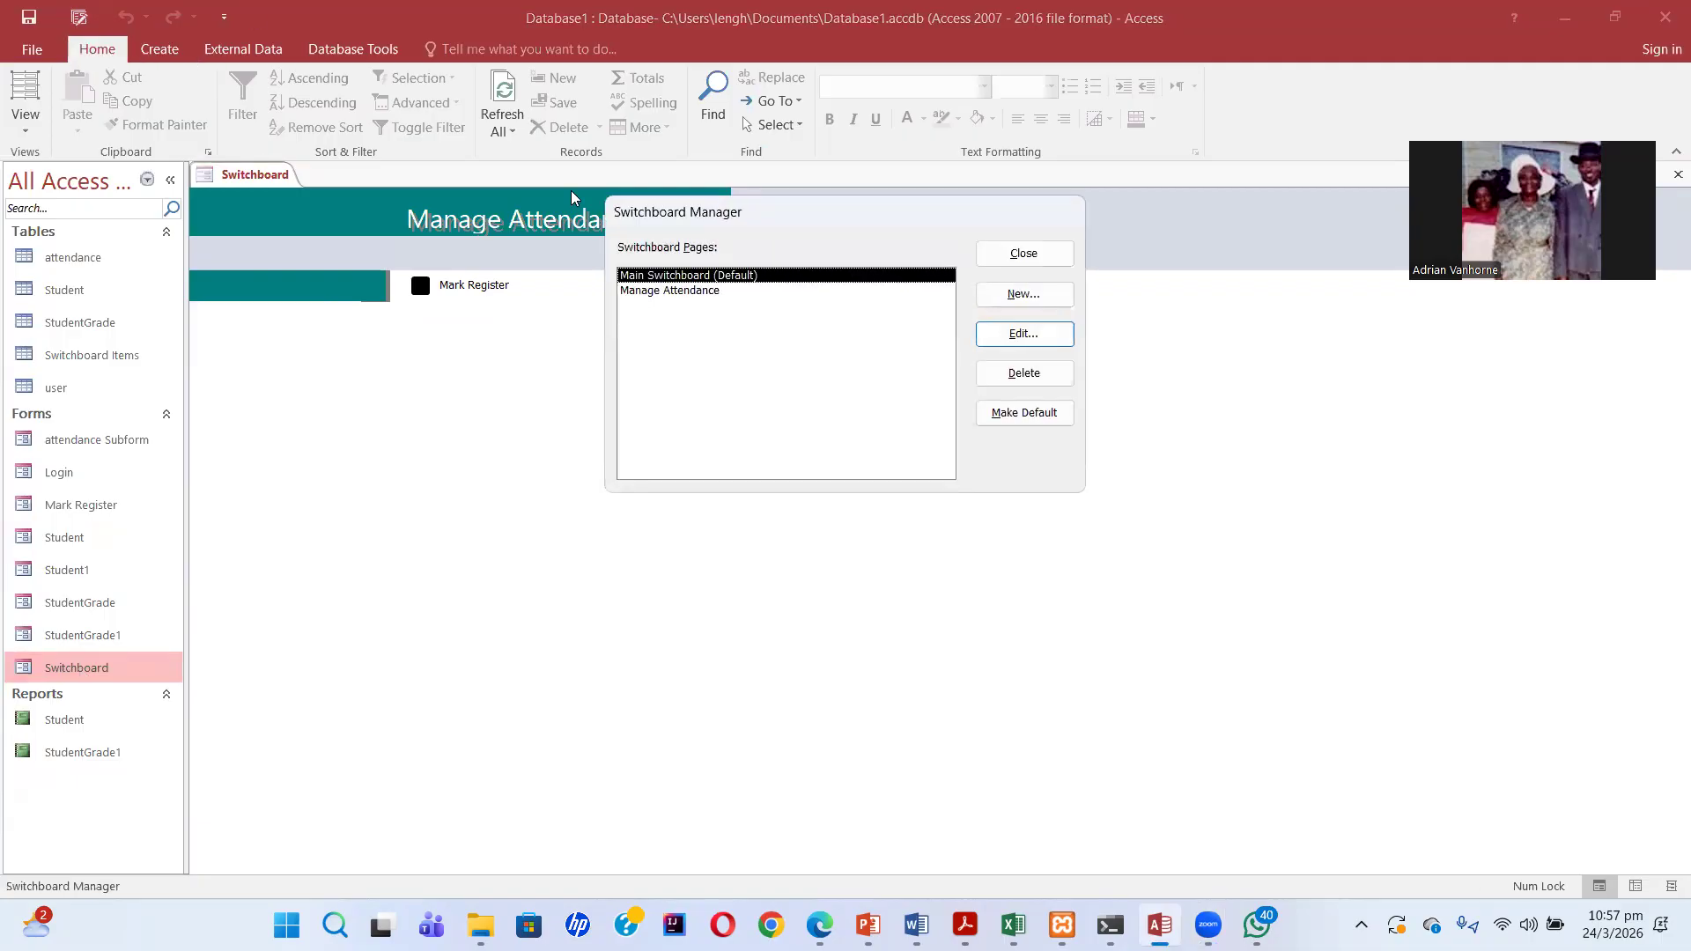
left_click(704, 292)
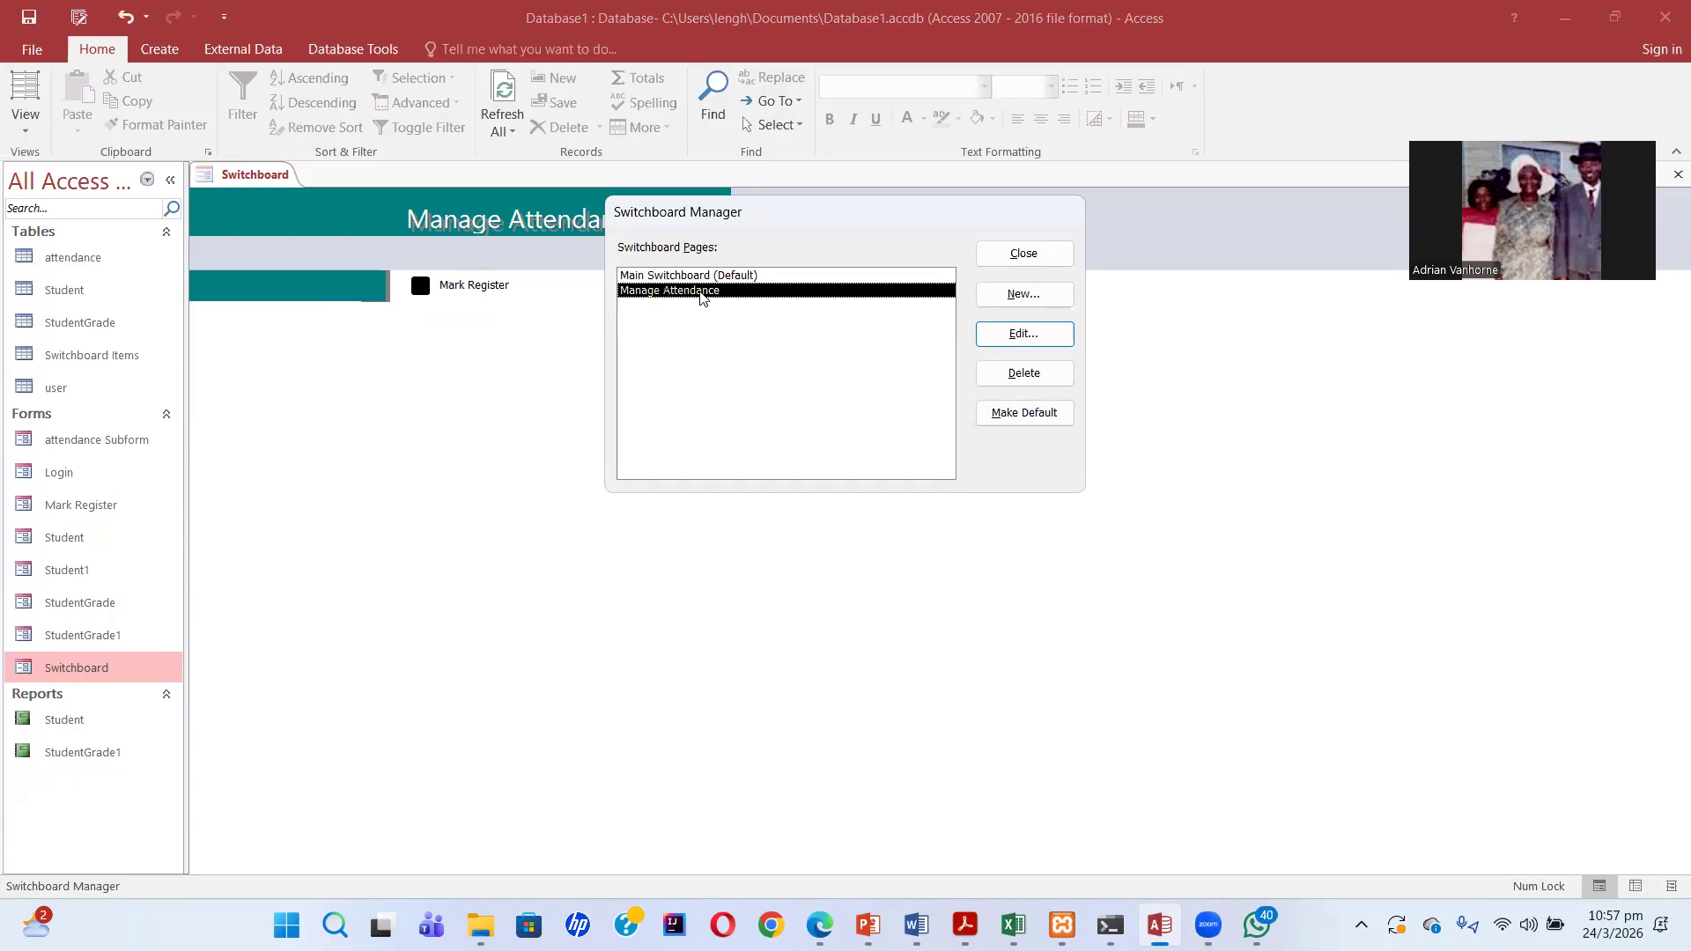
left_click(1034, 340)
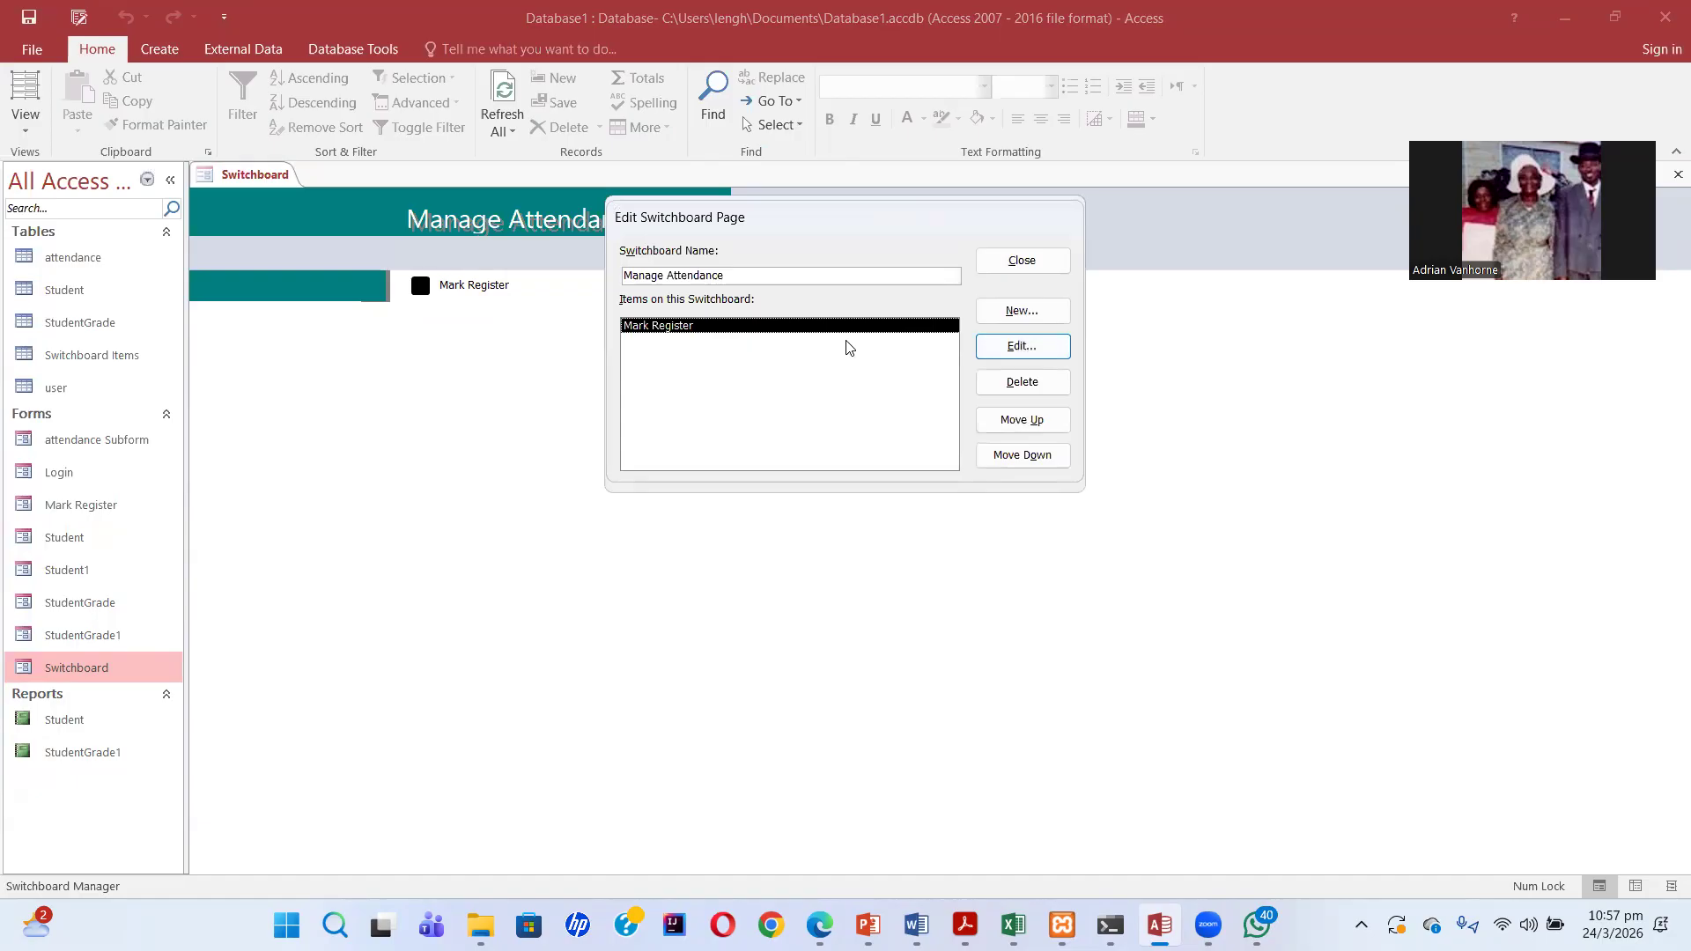
left_click(1019, 343)
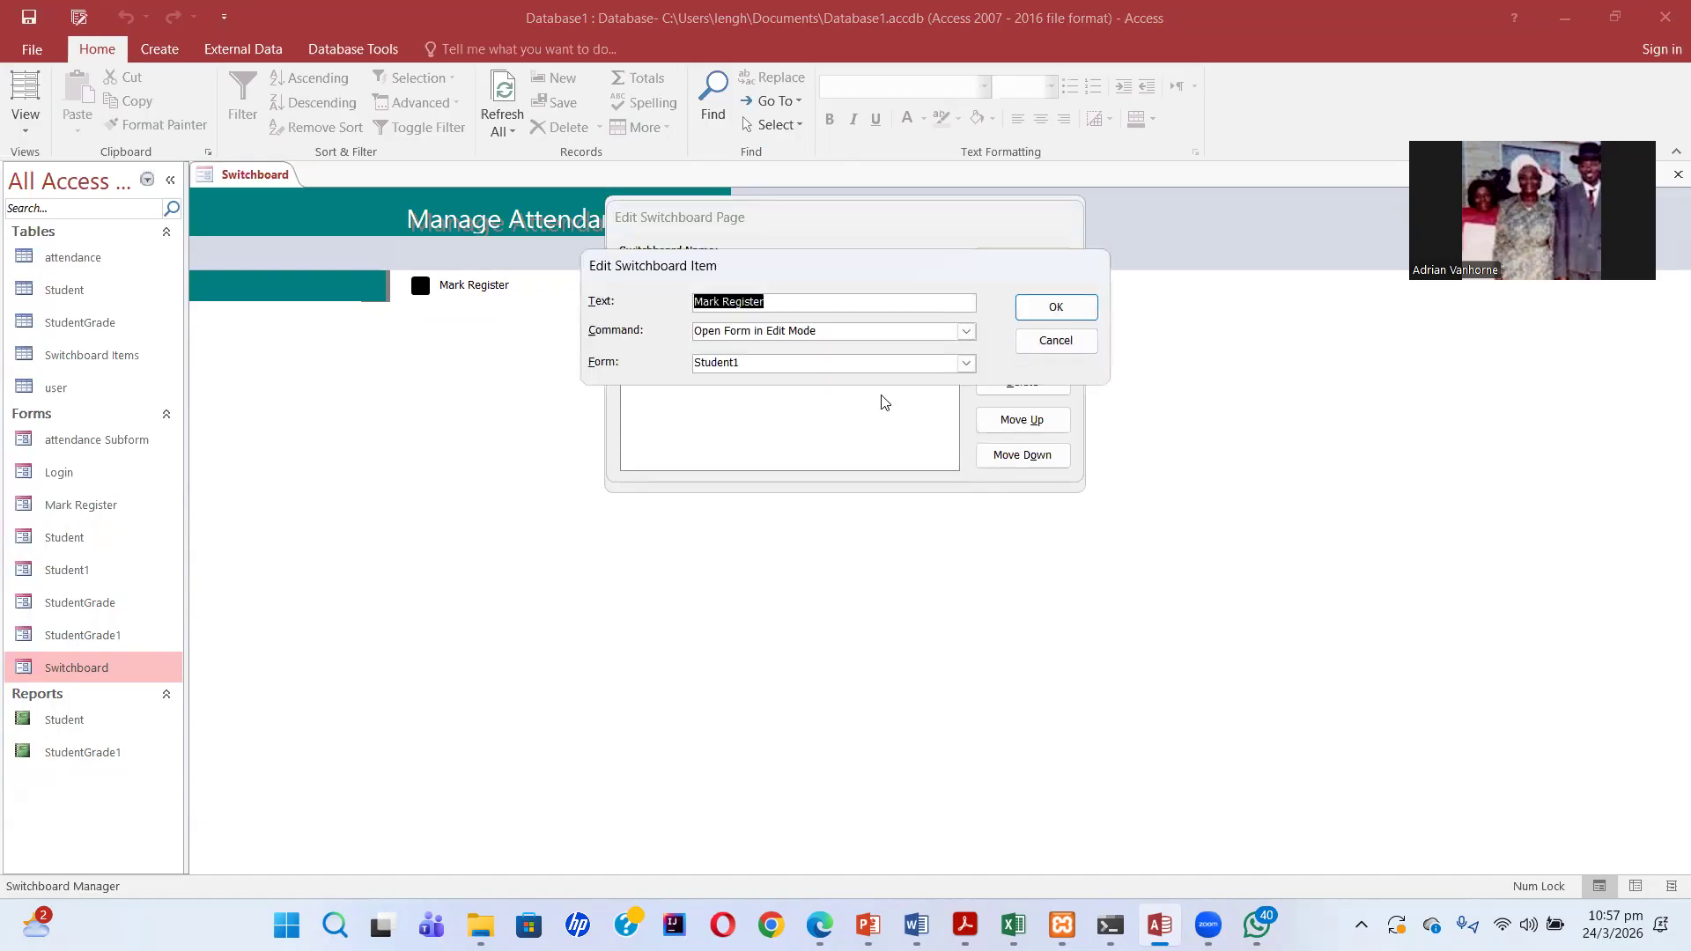
left_click(966, 363)
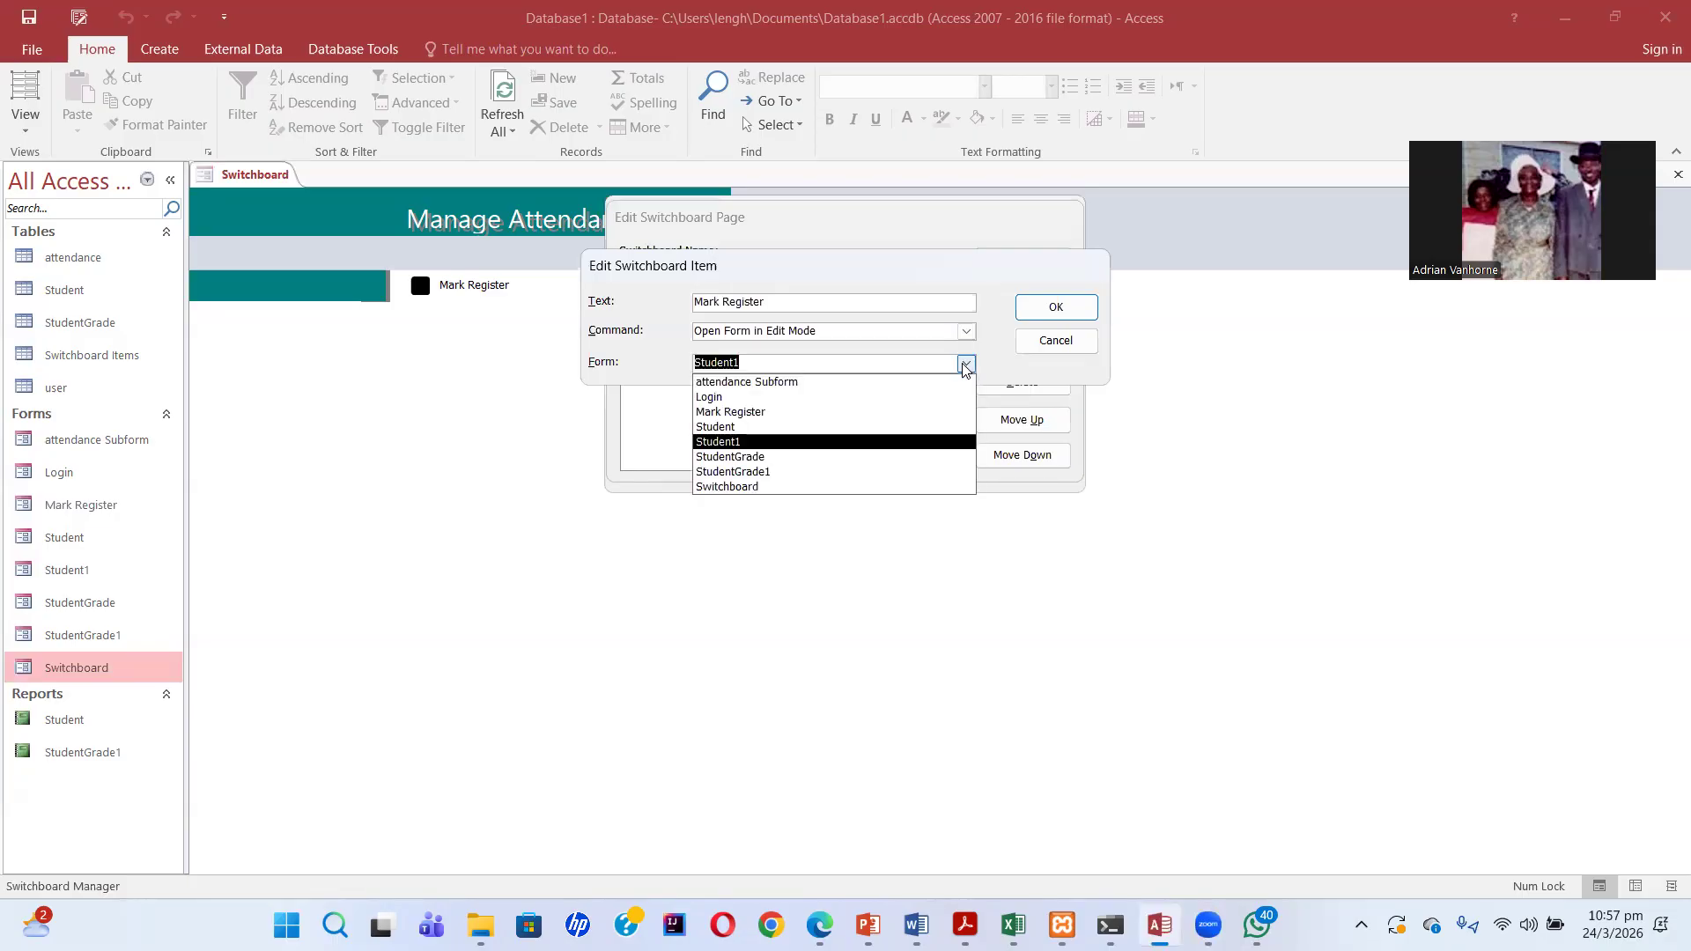
left_click(850, 419)
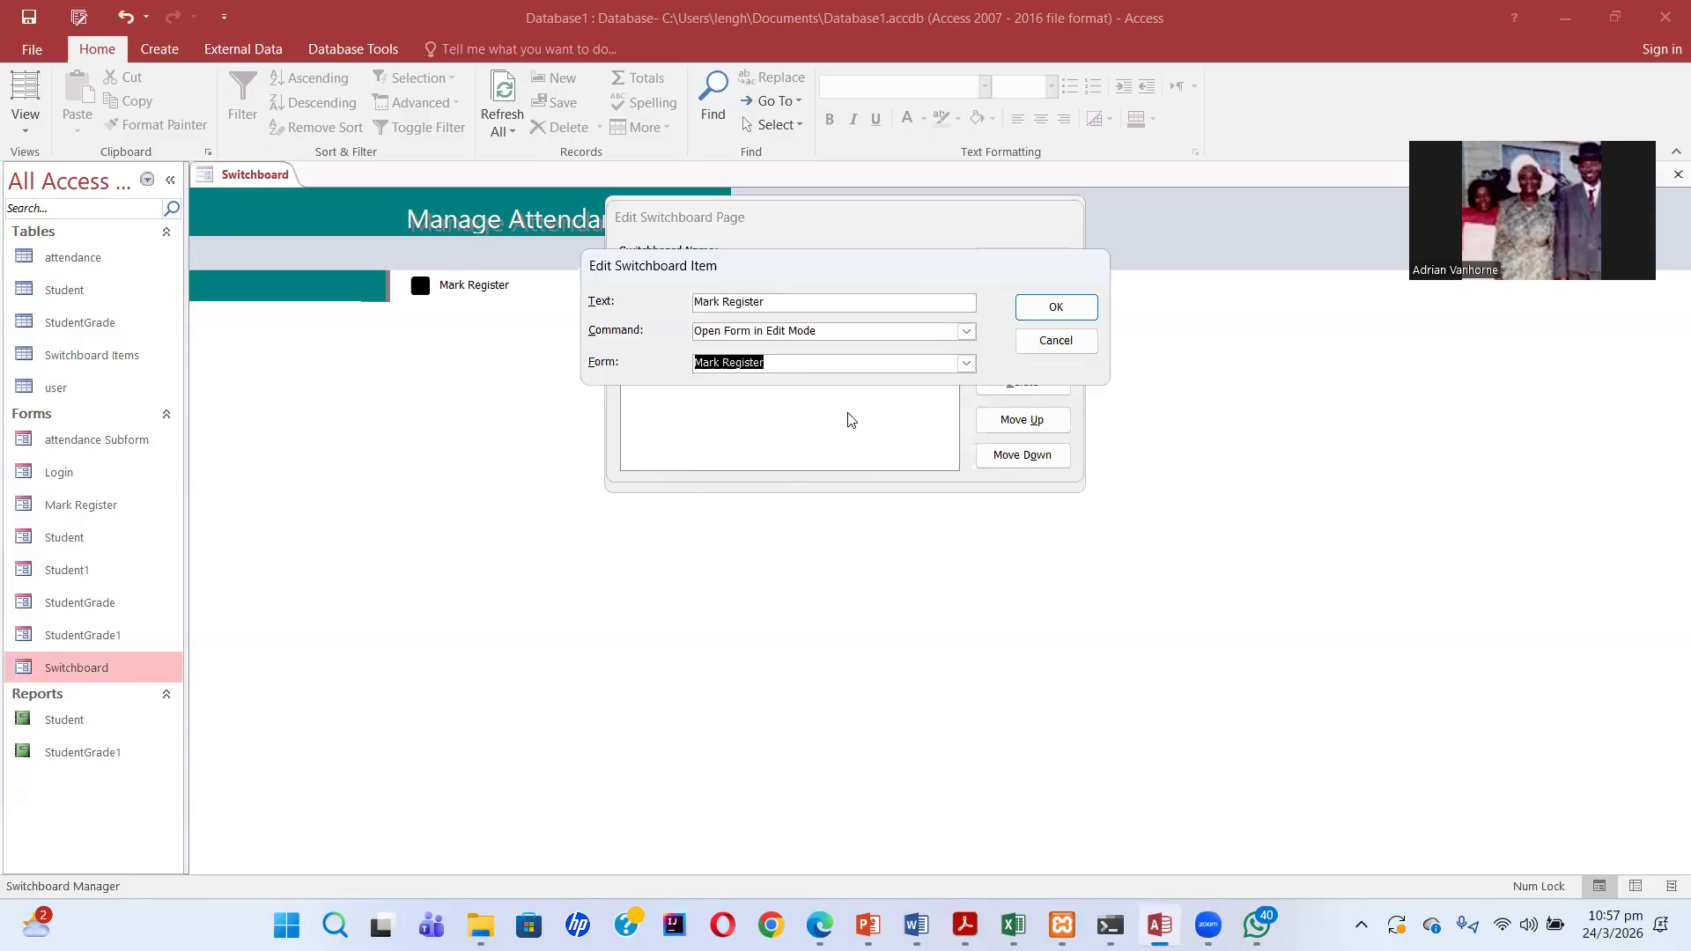
left_click(1060, 305)
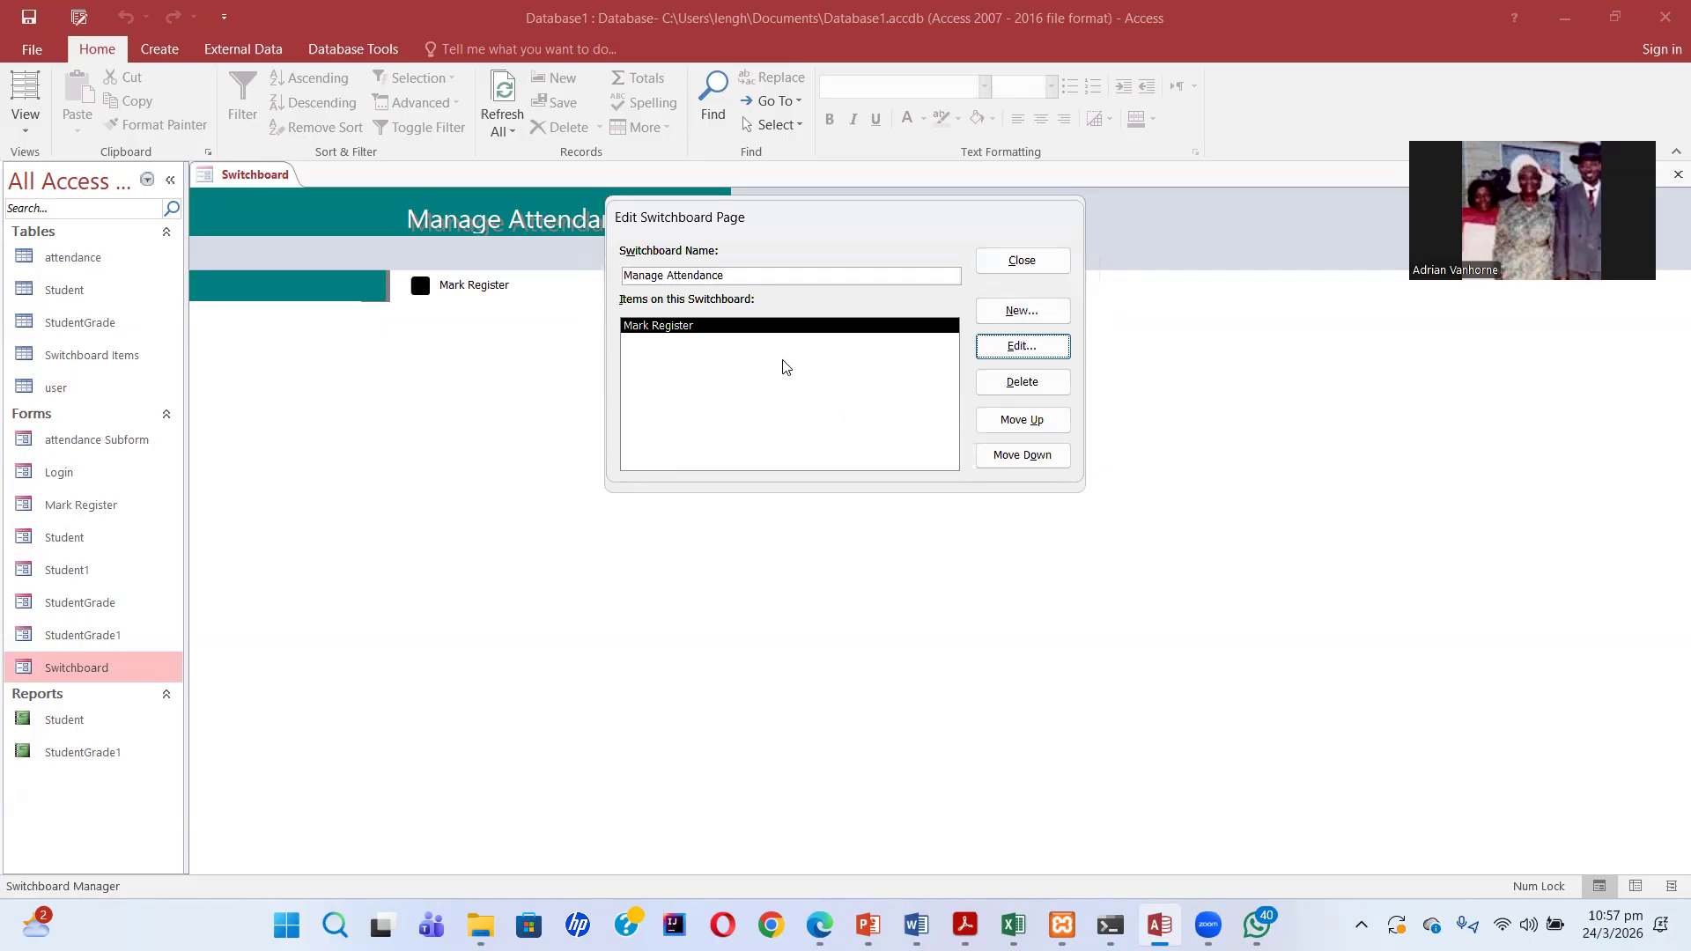
Add an item "Close" to the Manage Attendance page that goes to the Main Switchboard, and close the page editor
left_click(1025, 310)
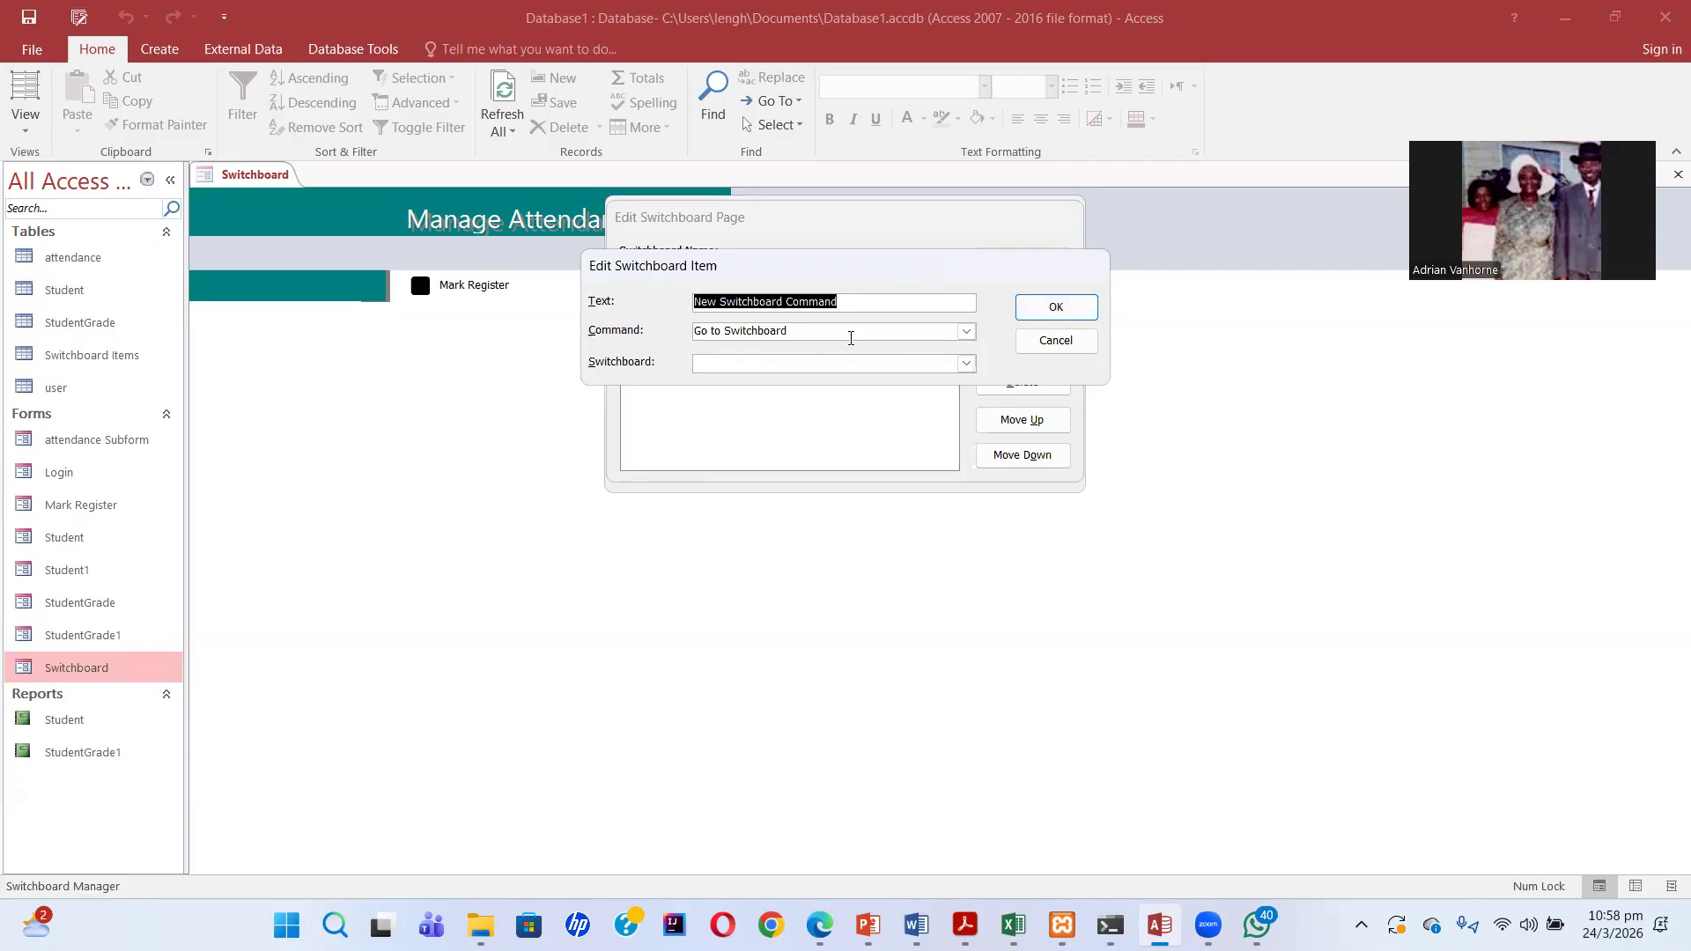
type("Close")
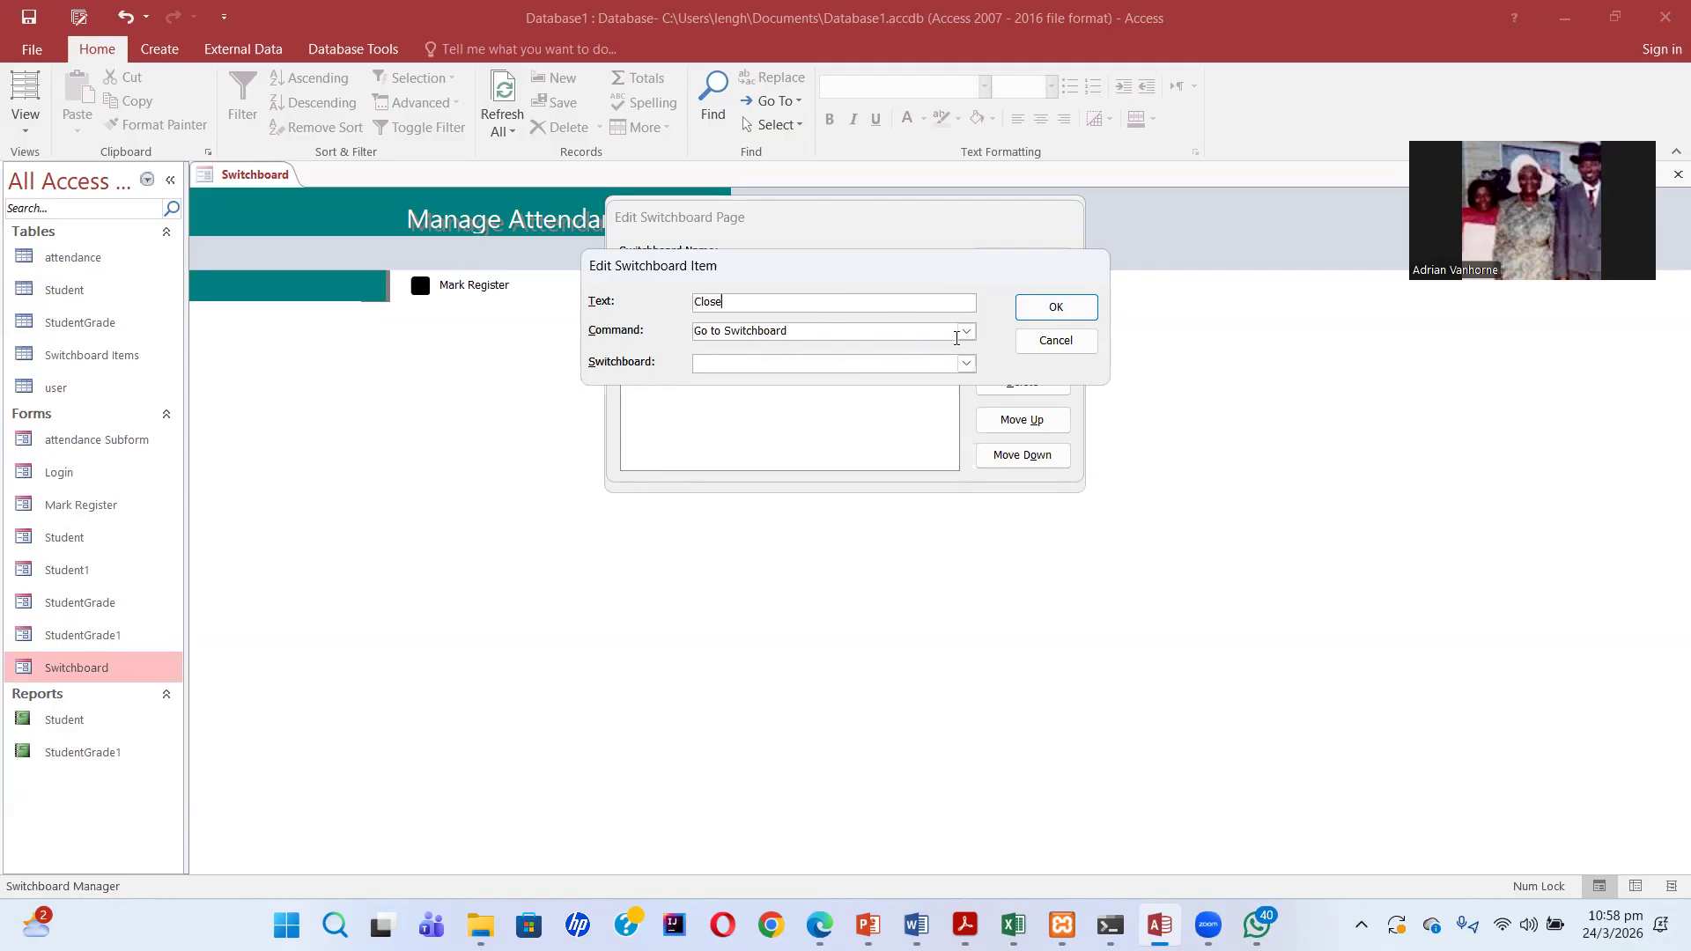
left_click(966, 361)
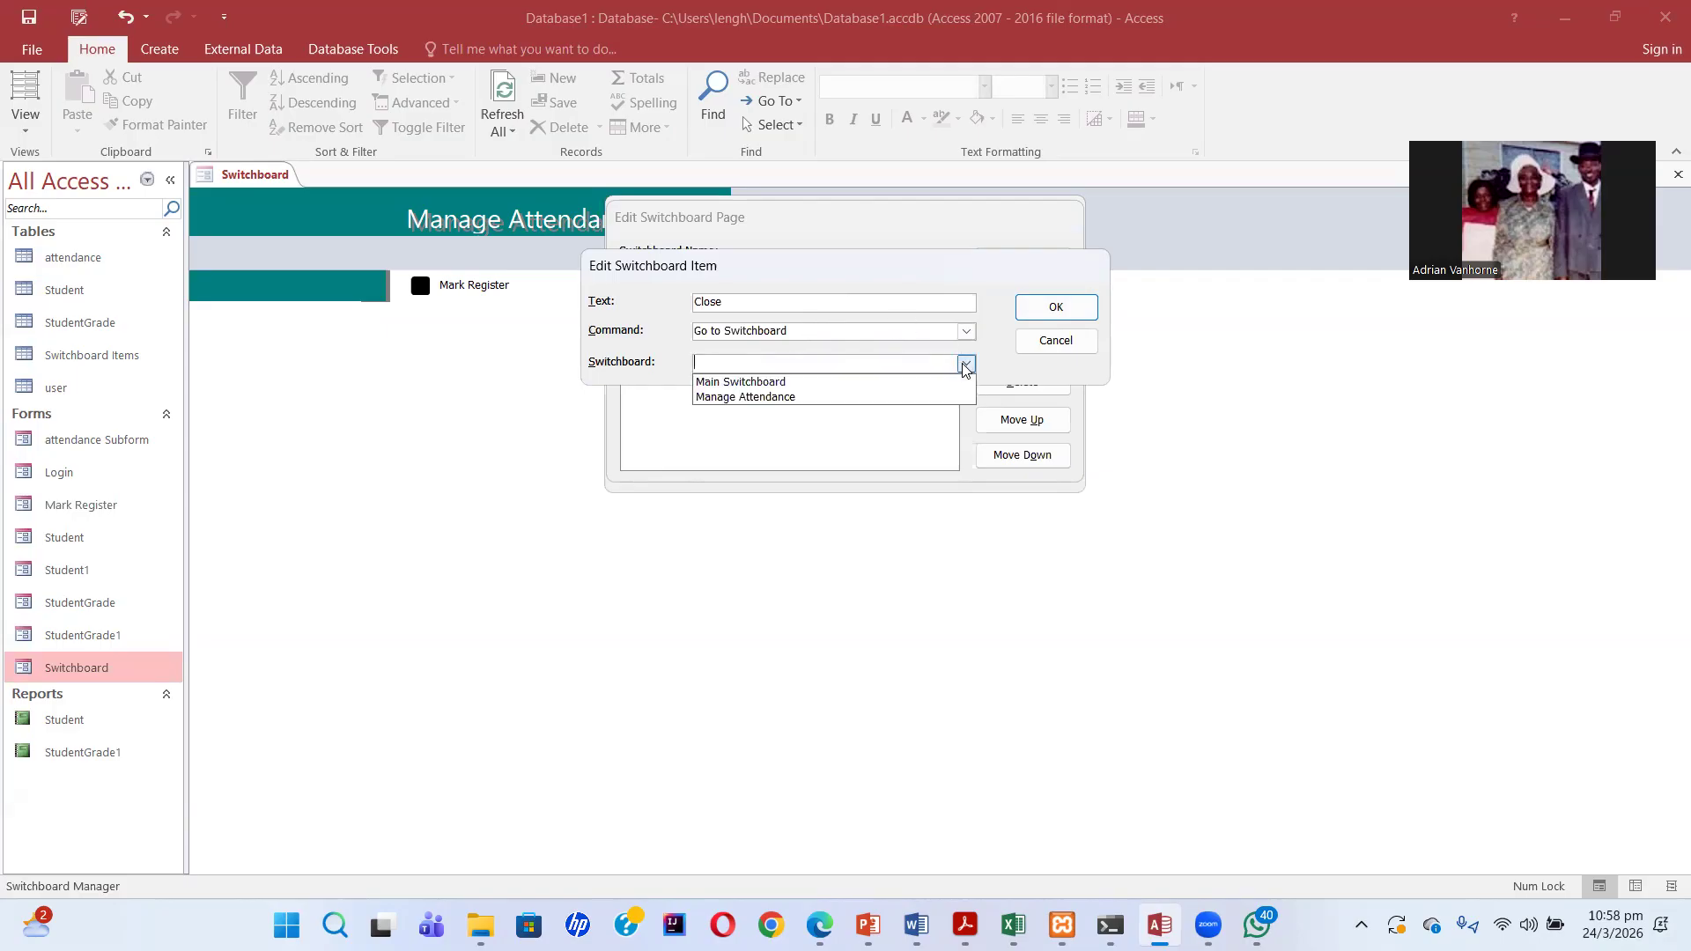
left_click(912, 384)
left_click(1087, 314)
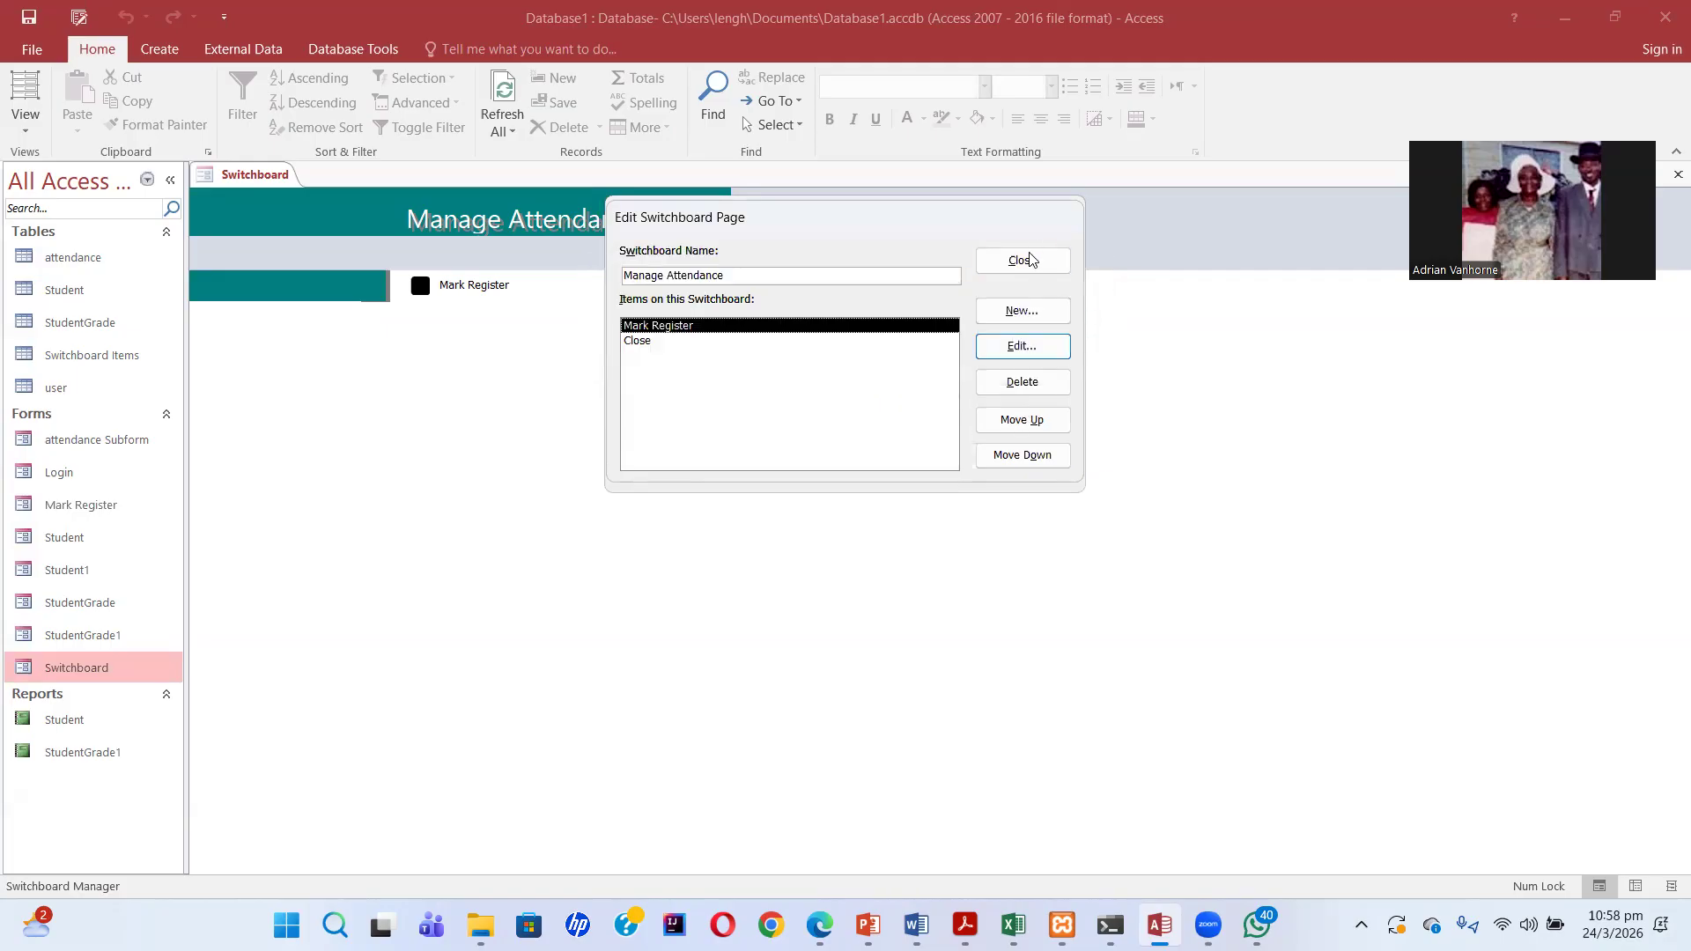
left_click(1027, 263)
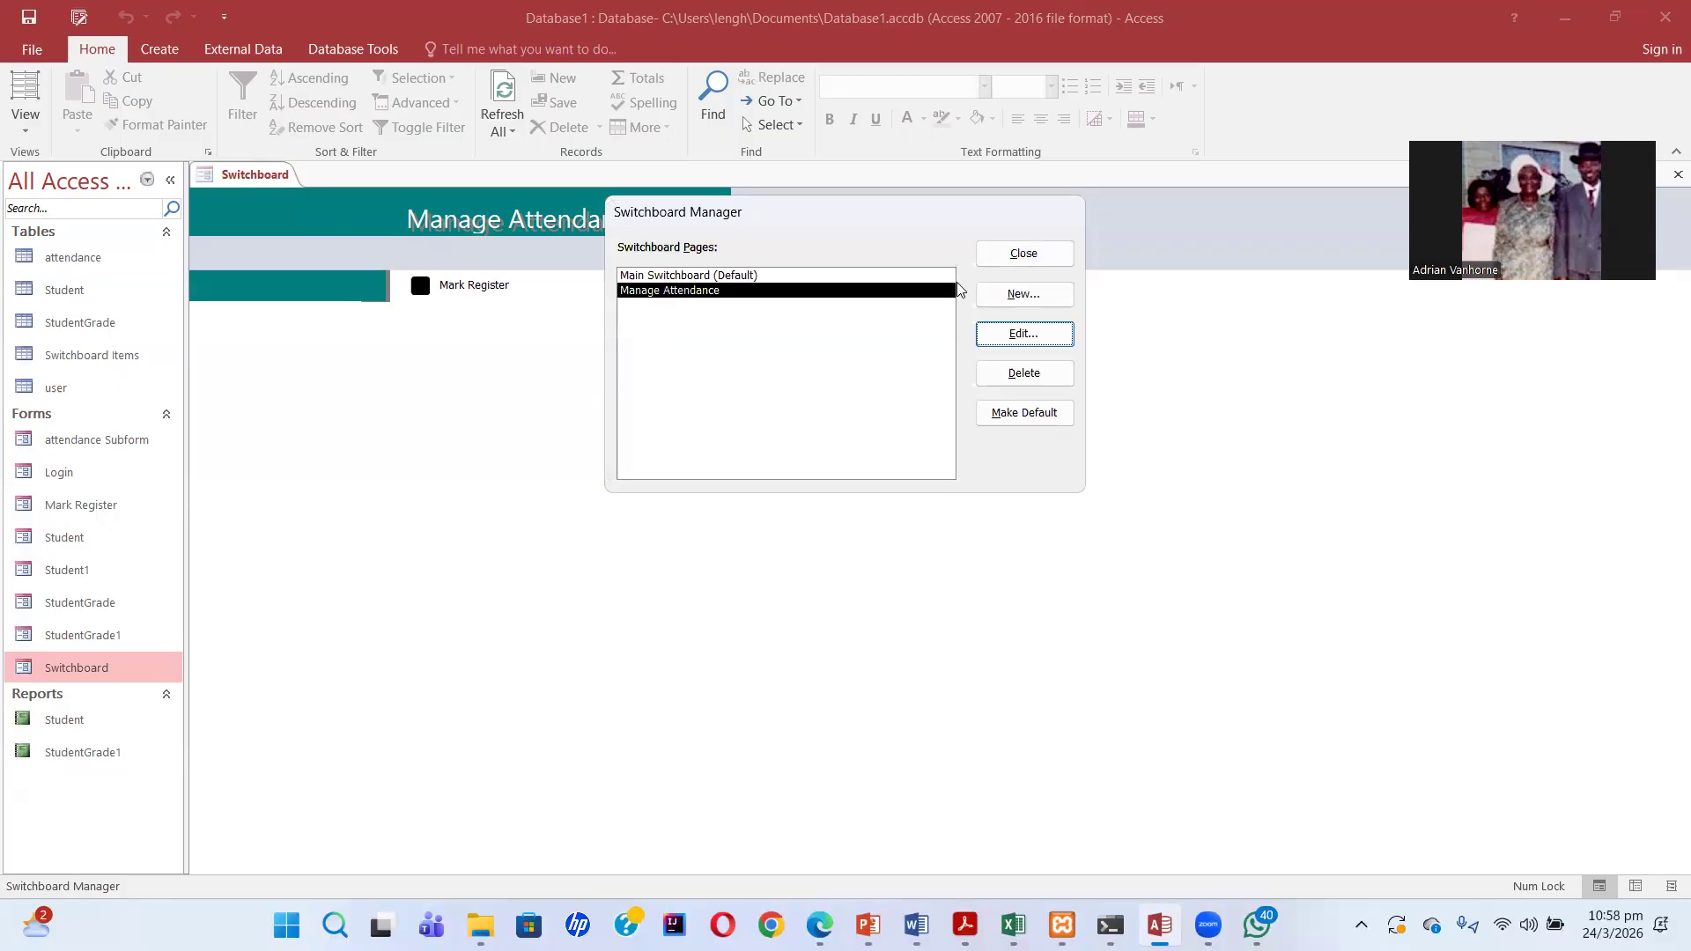
Add an item "Exit" with the Exit Application command to the Main Switchboard, and close the Switchboard Manager
left_click(773, 275)
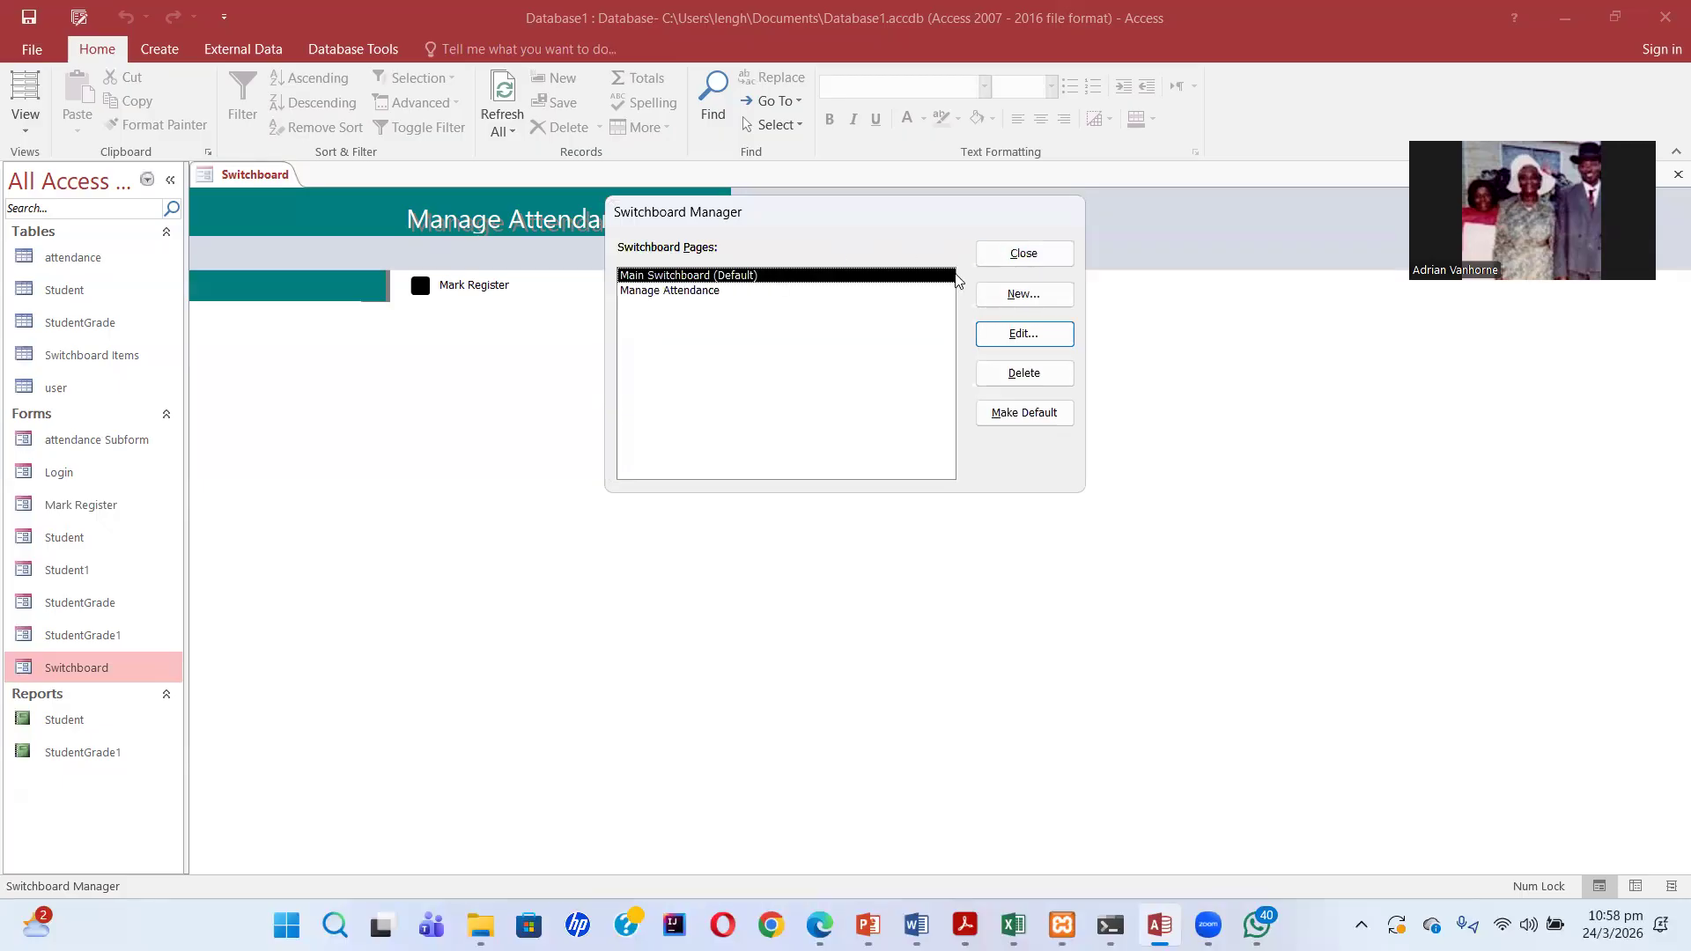
left_click(1031, 338)
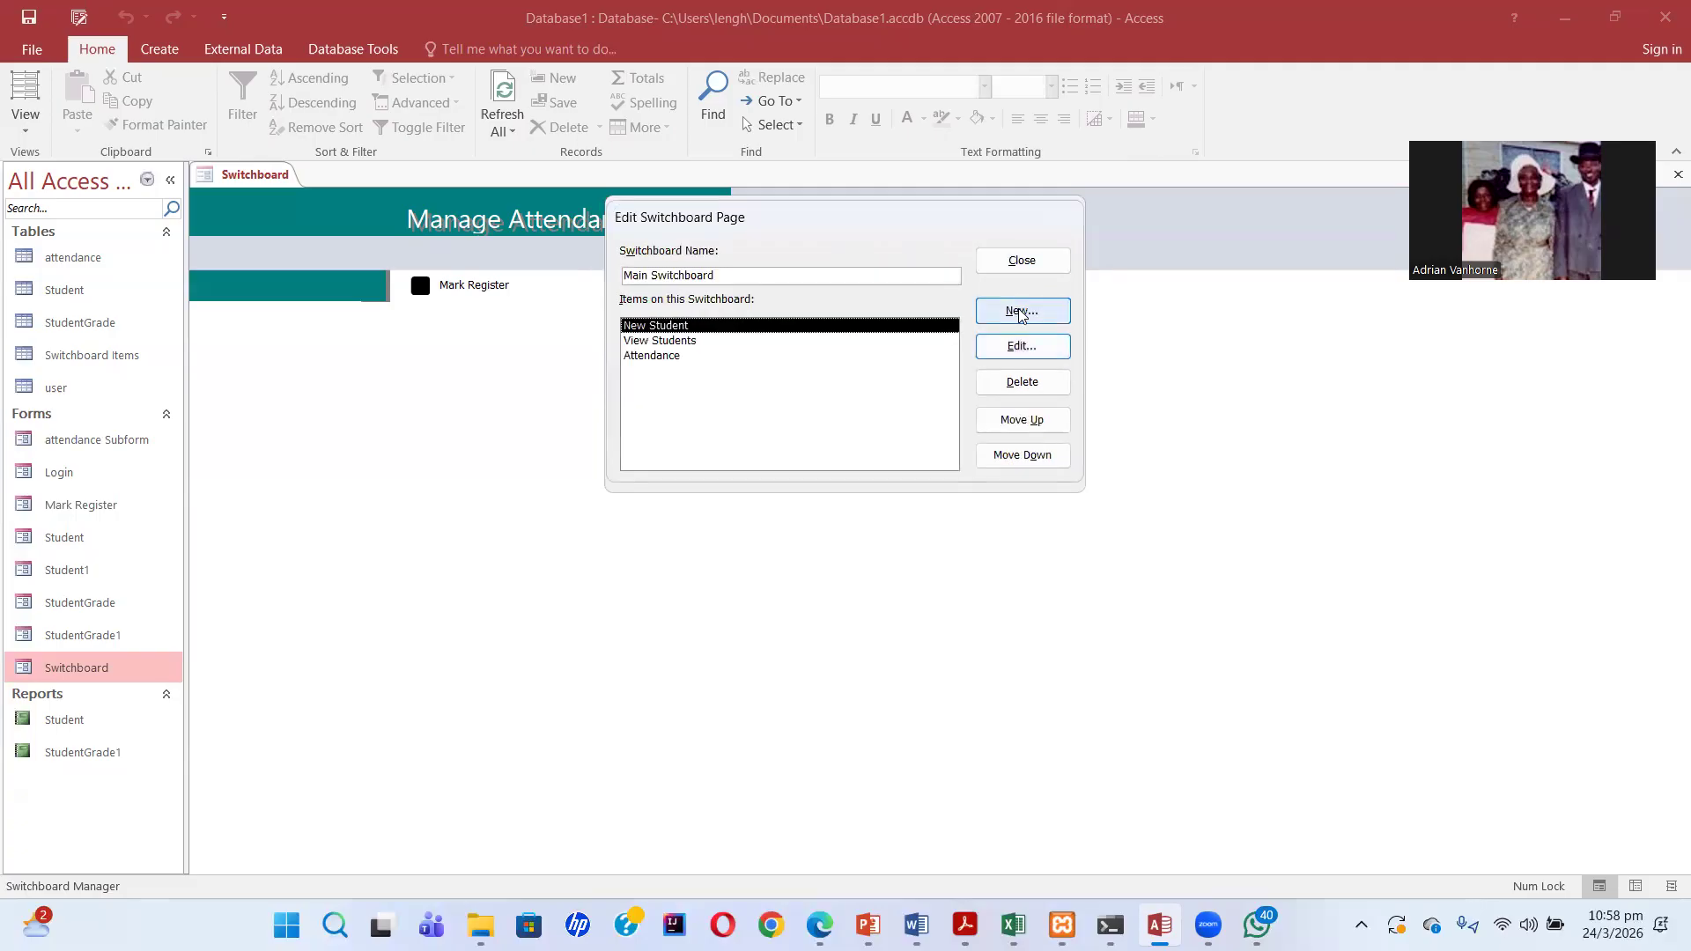
left_click(1019, 313)
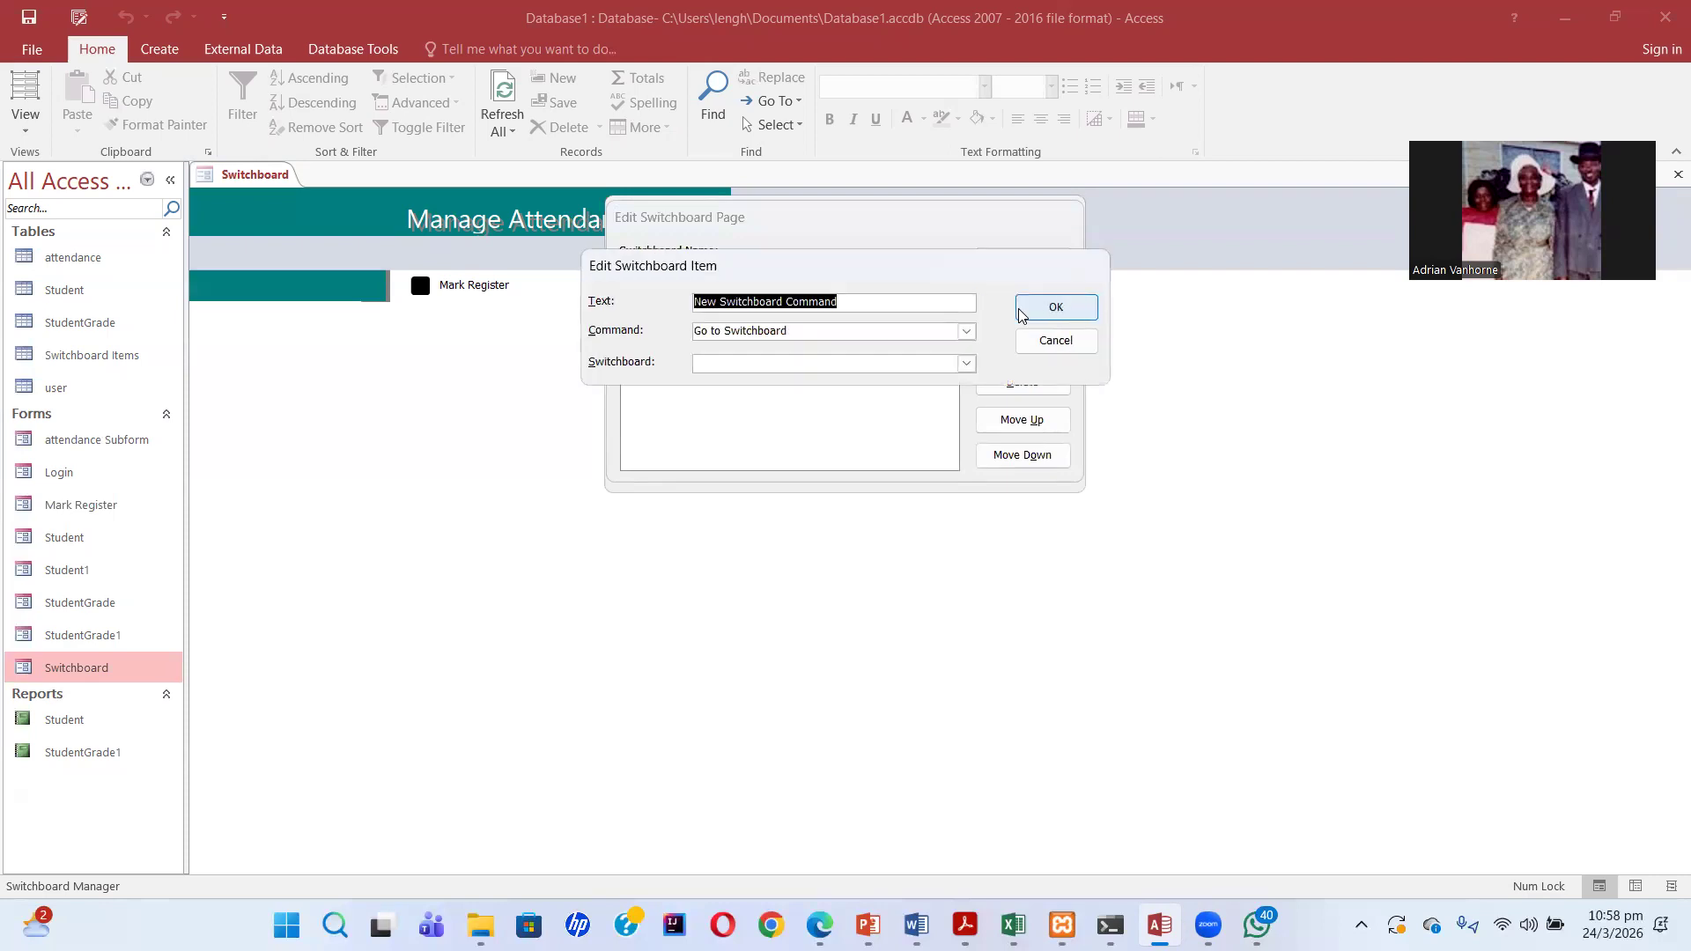
type("Exit")
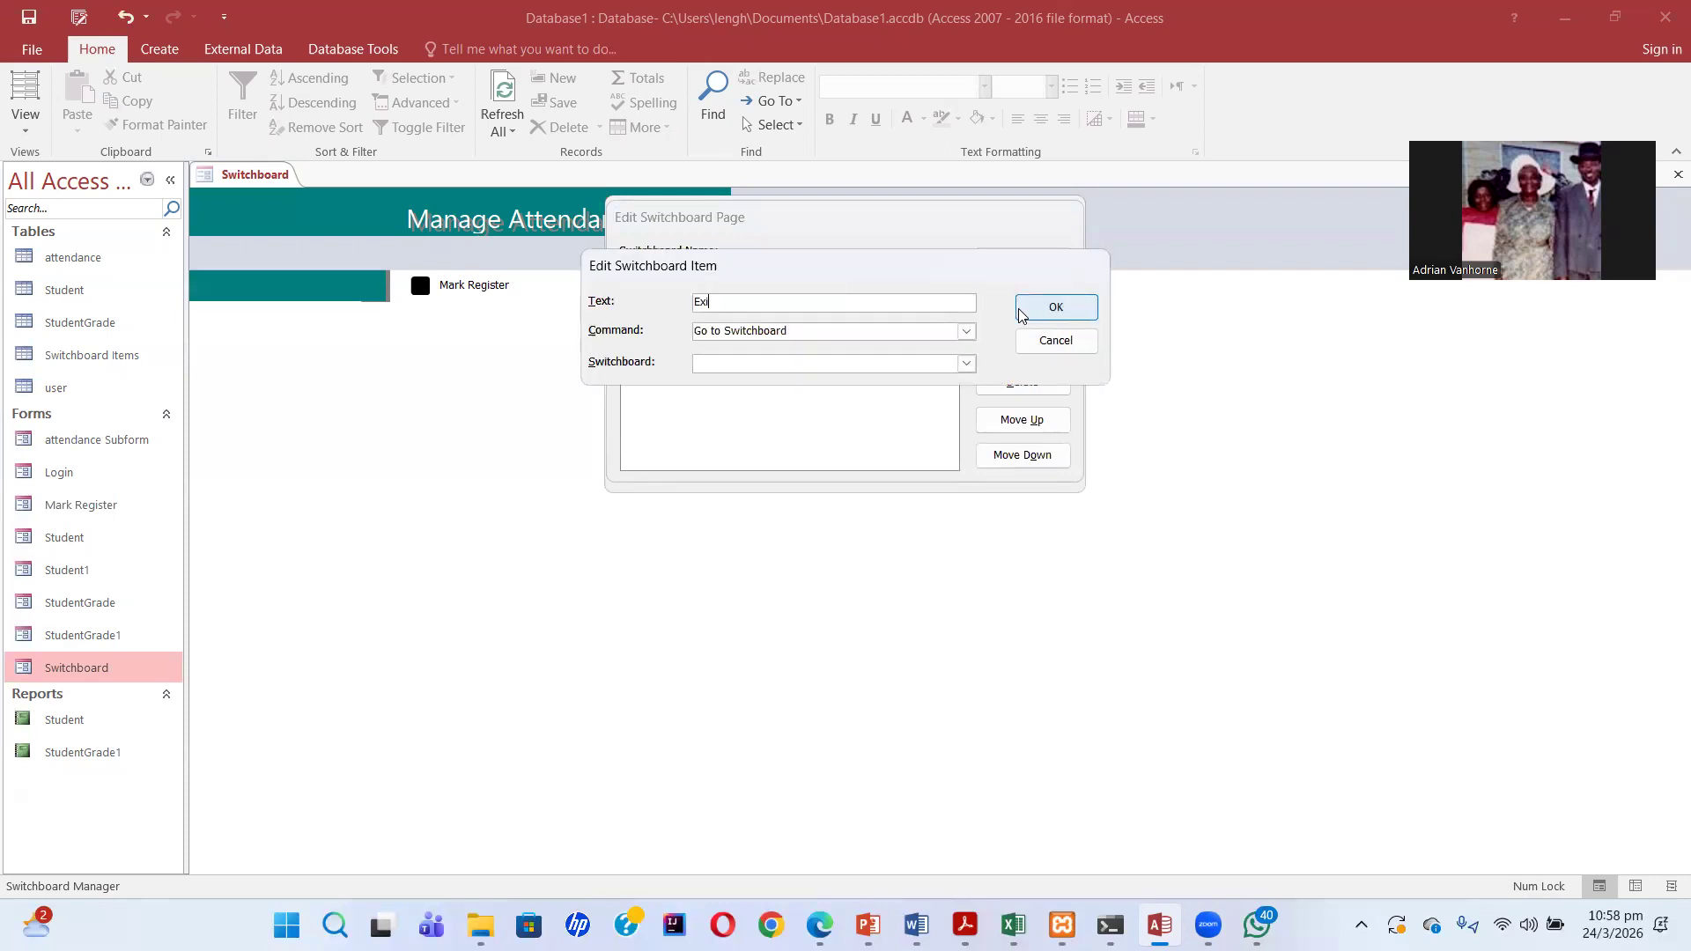
left_click(966, 331)
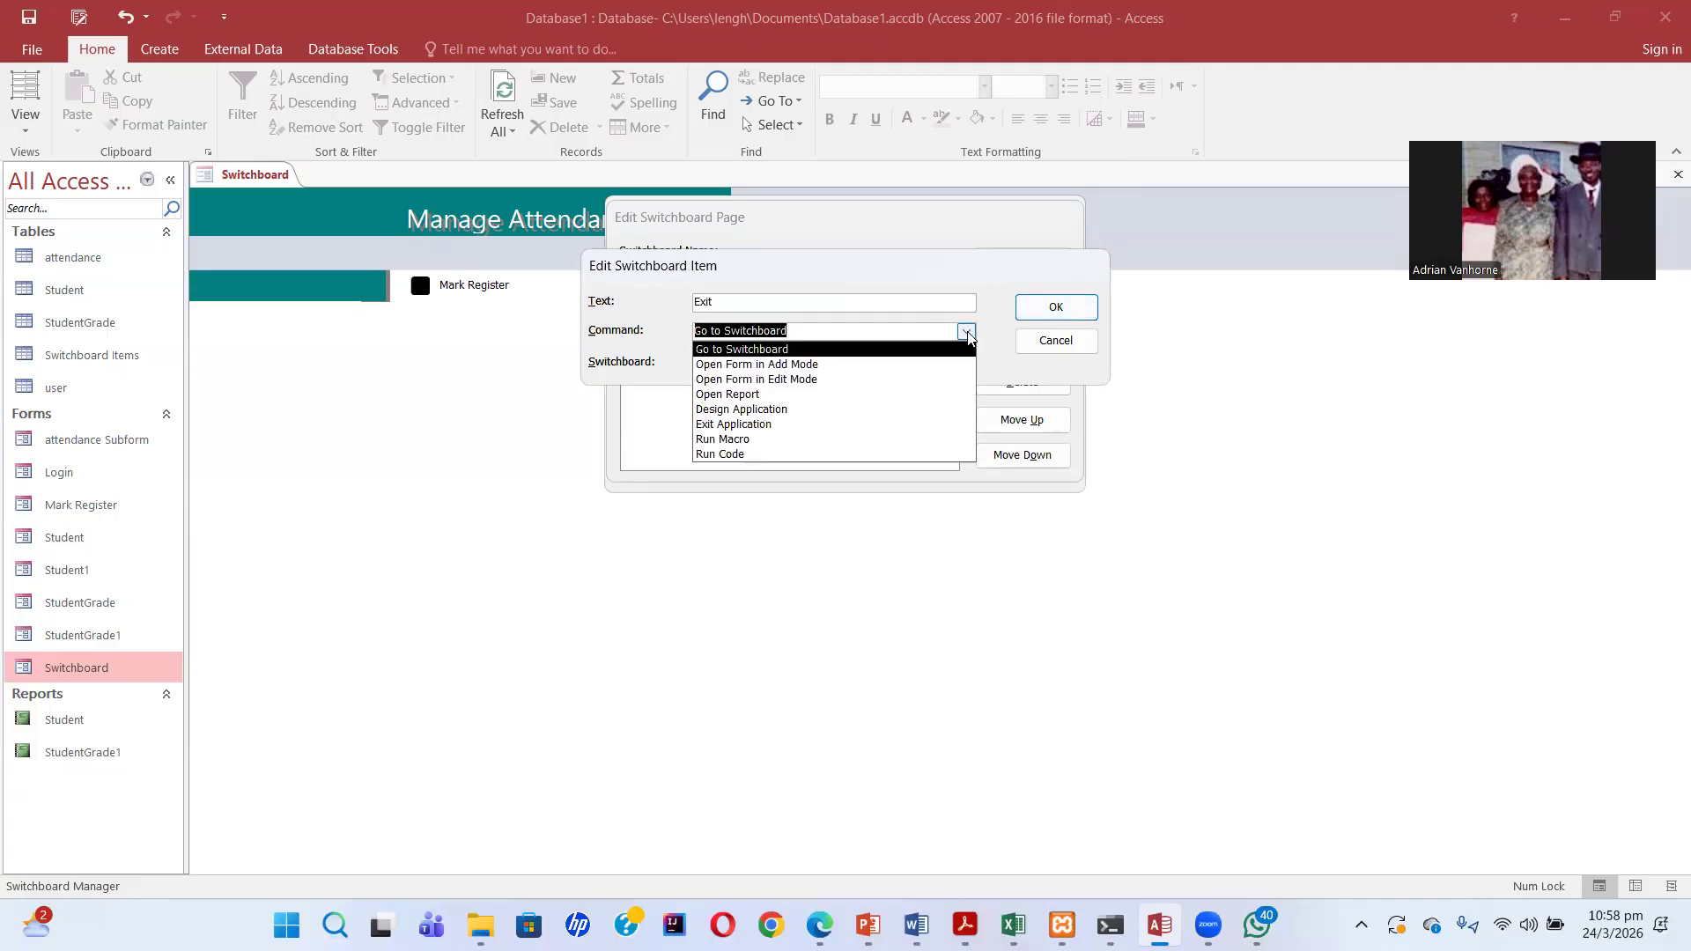
left_click(837, 425)
left_click(1043, 308)
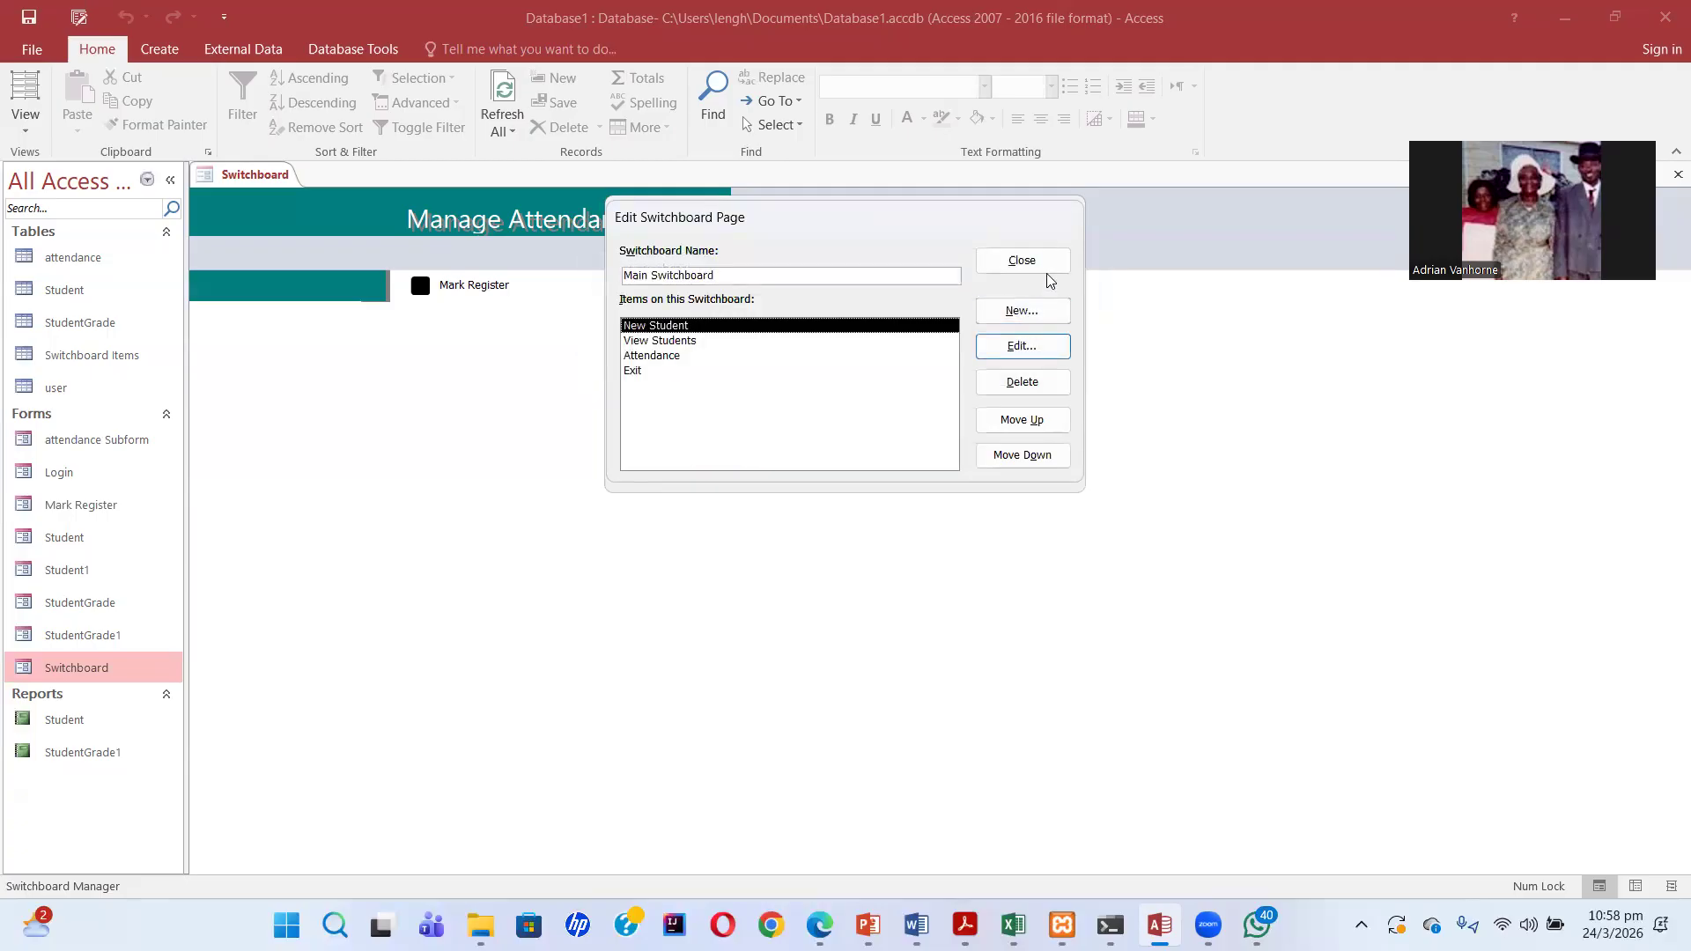
left_click(1050, 265)
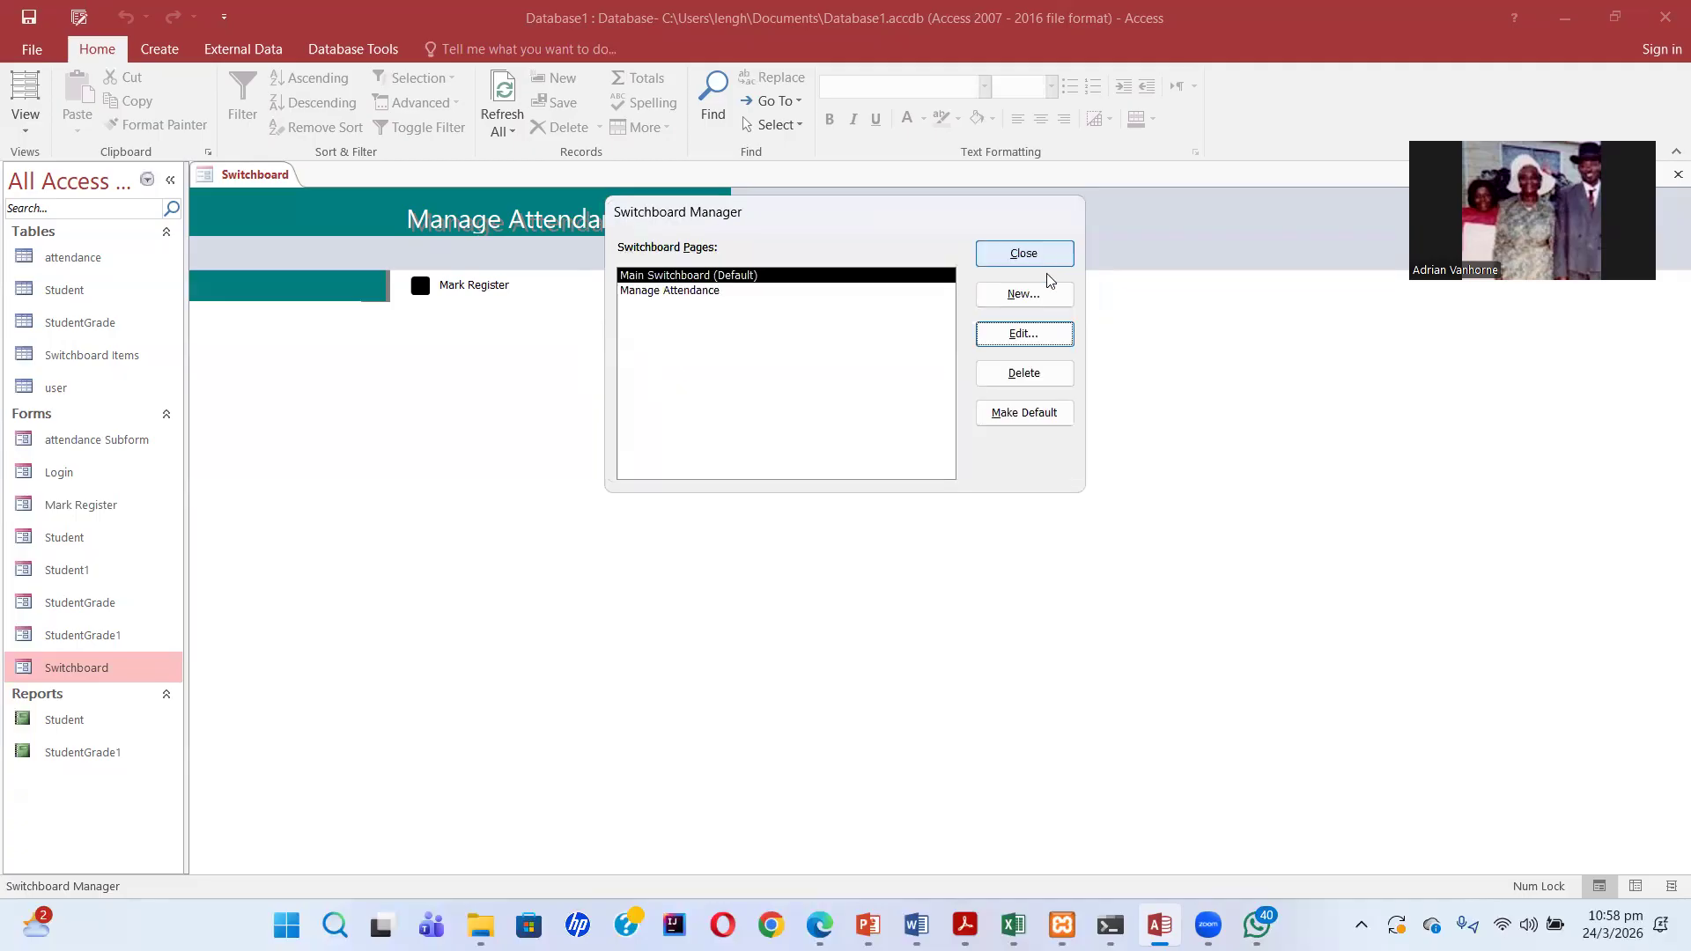
left_click(1034, 254)
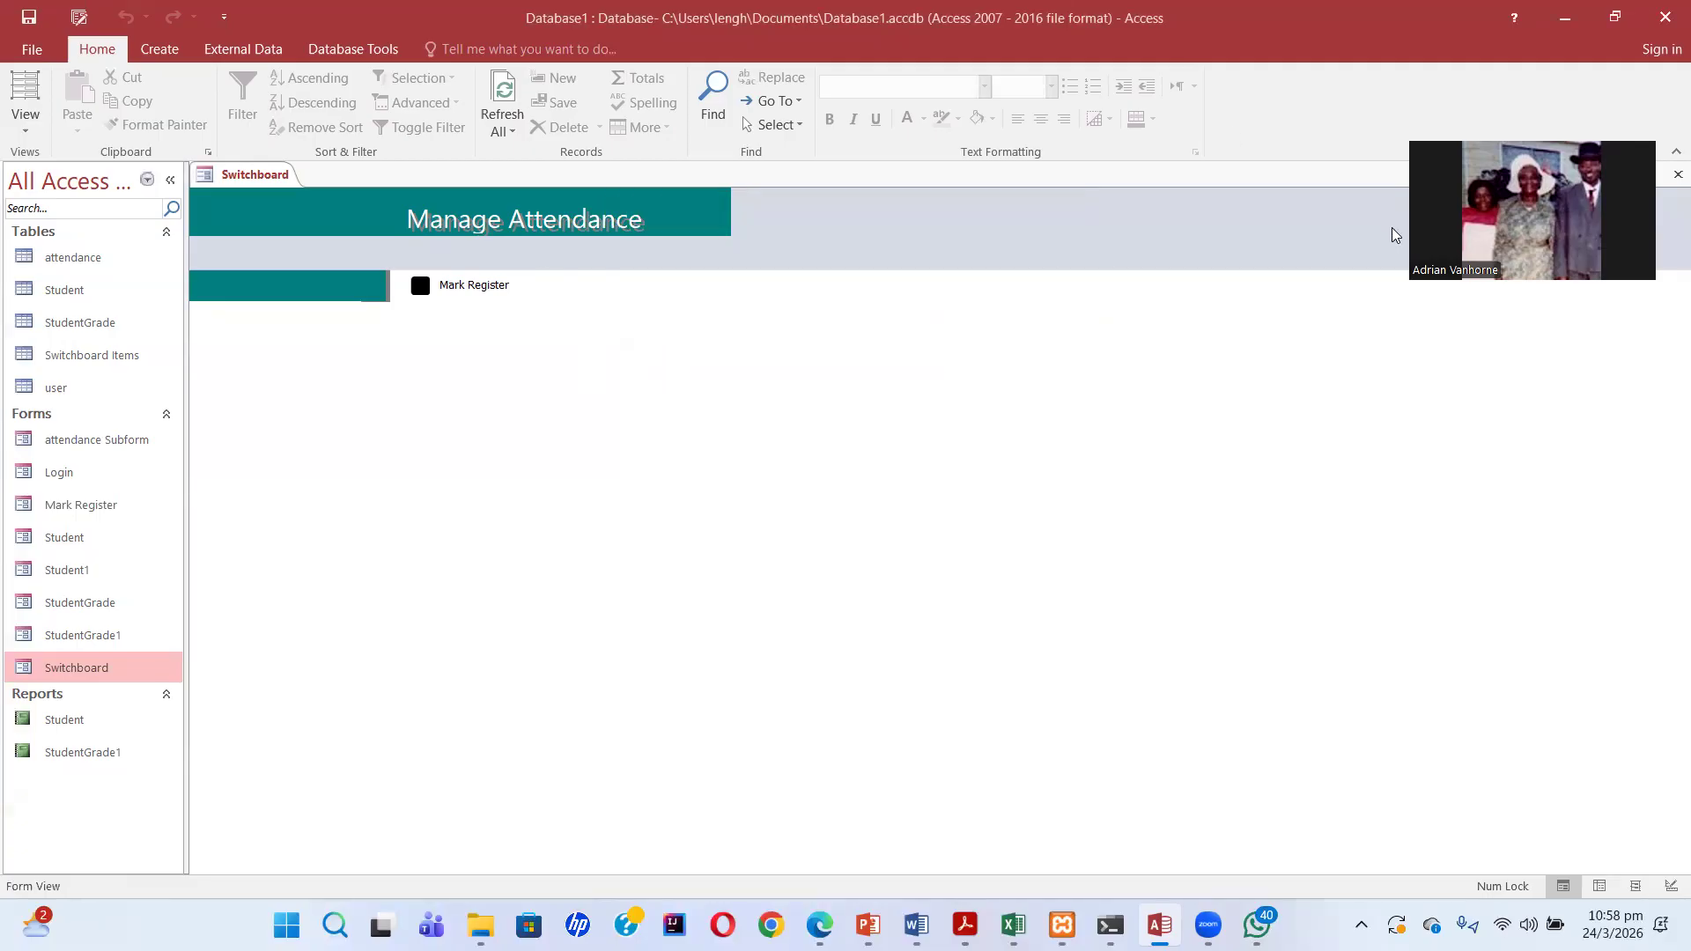
Reopen the Switchboard form and test Attendance, then the Mark Register and Close items on the Manage Attendance page
left_click(1677, 175)
double_click(84, 671)
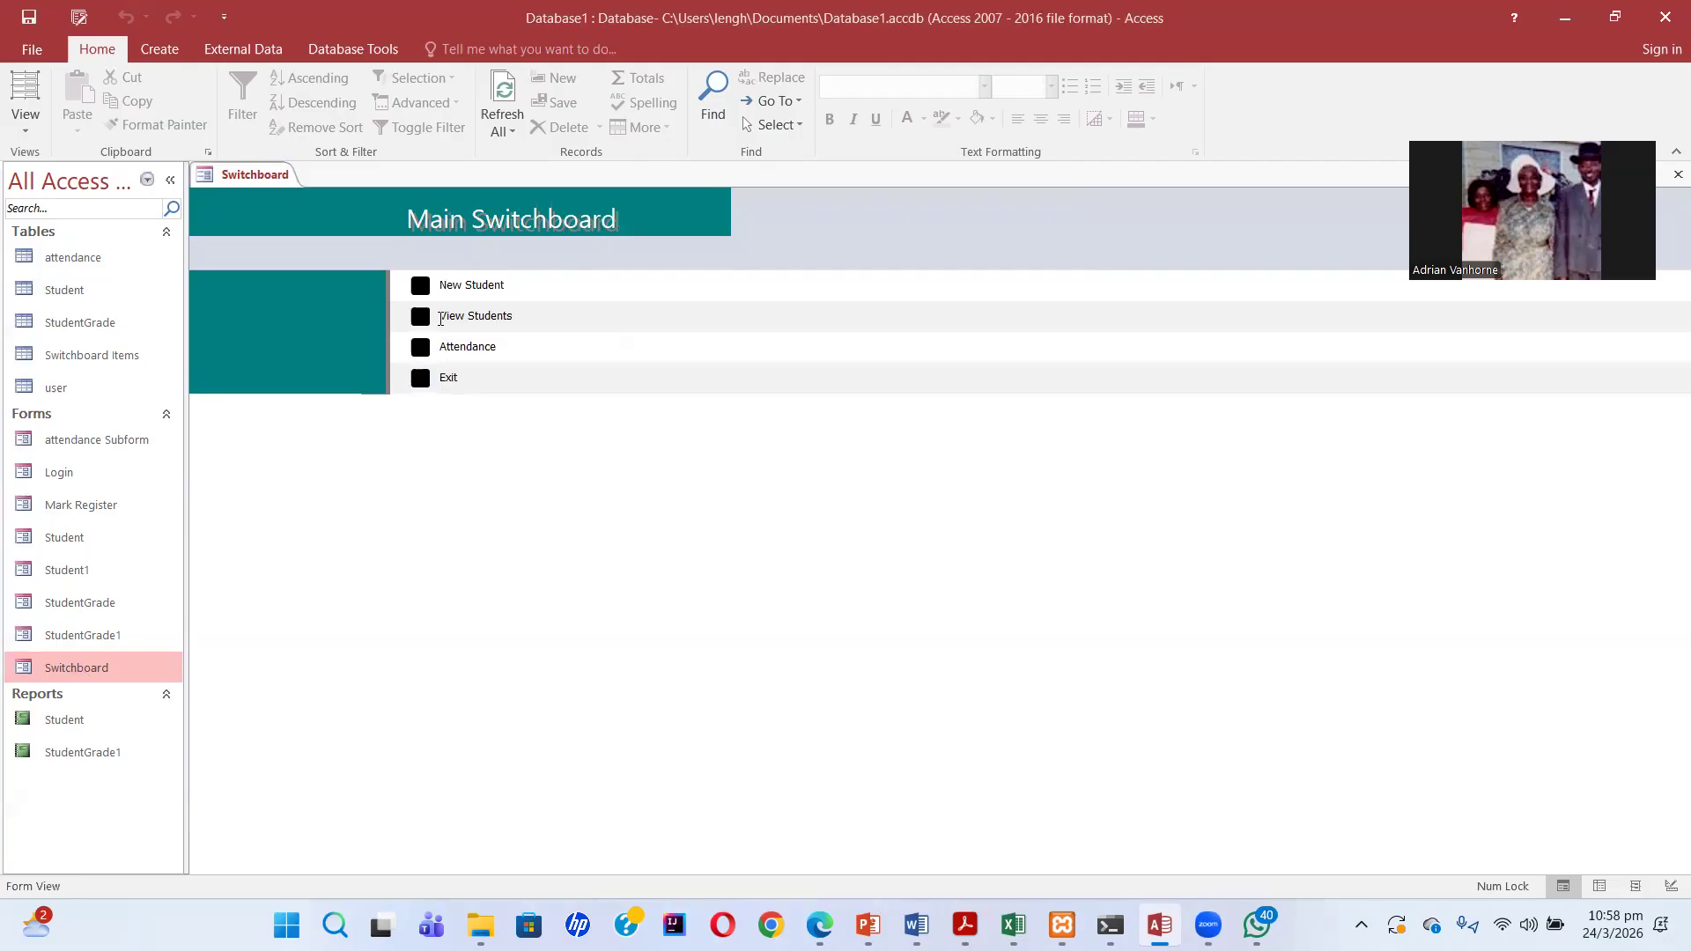
left_click(421, 349)
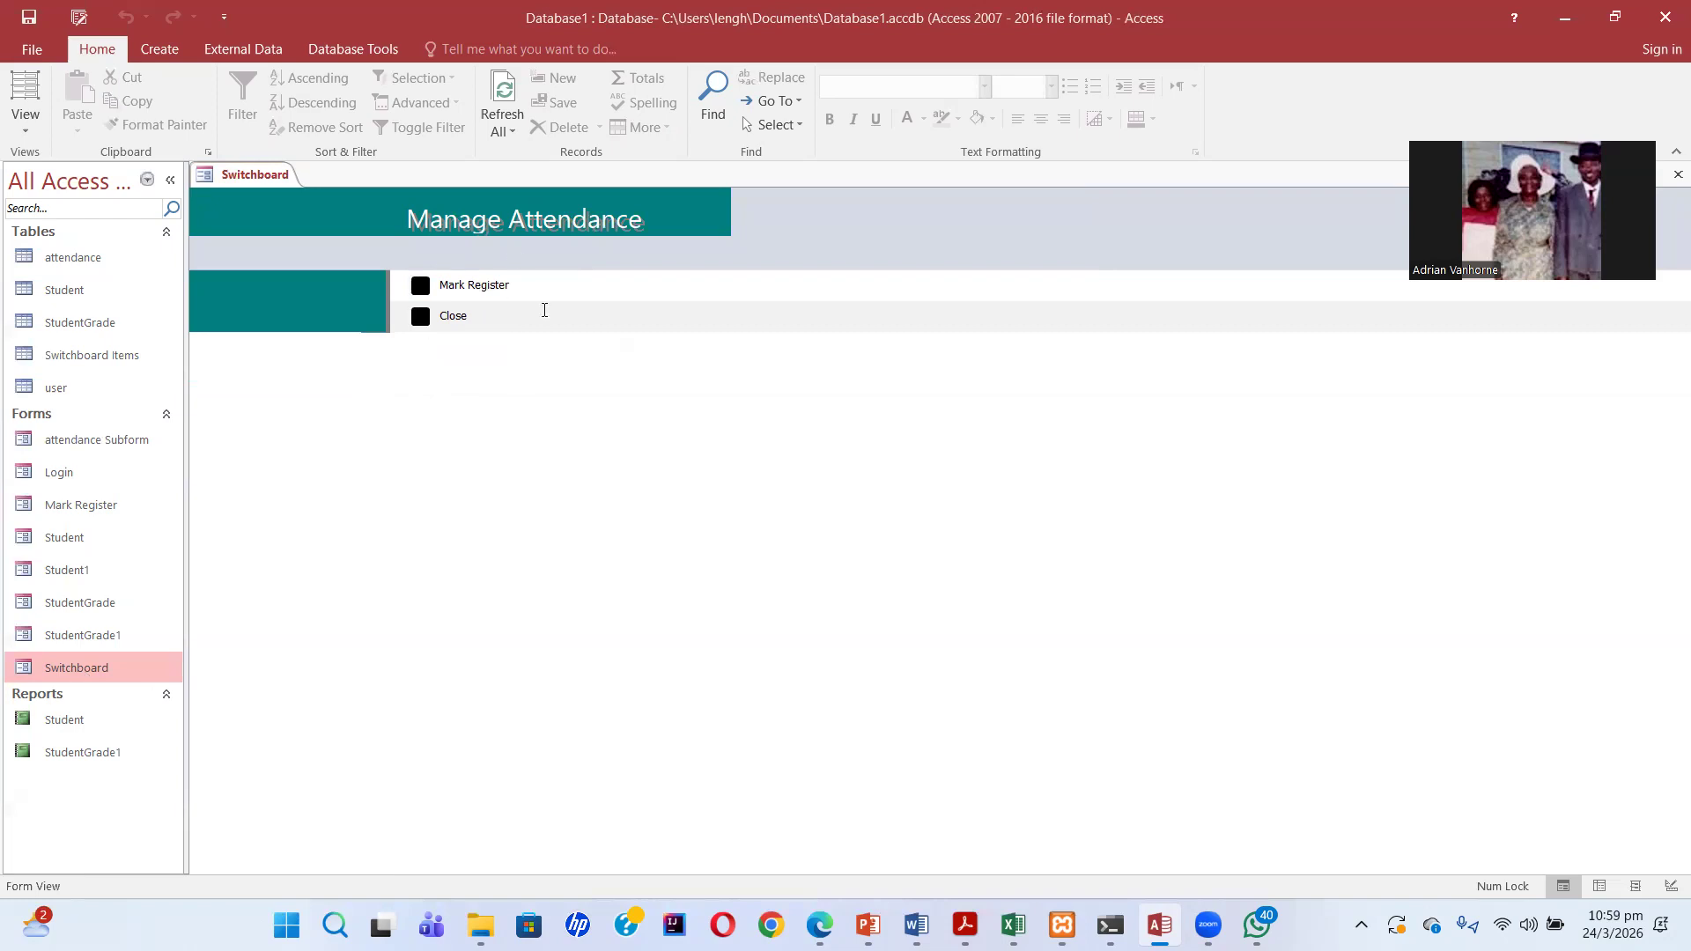
left_click(421, 286)
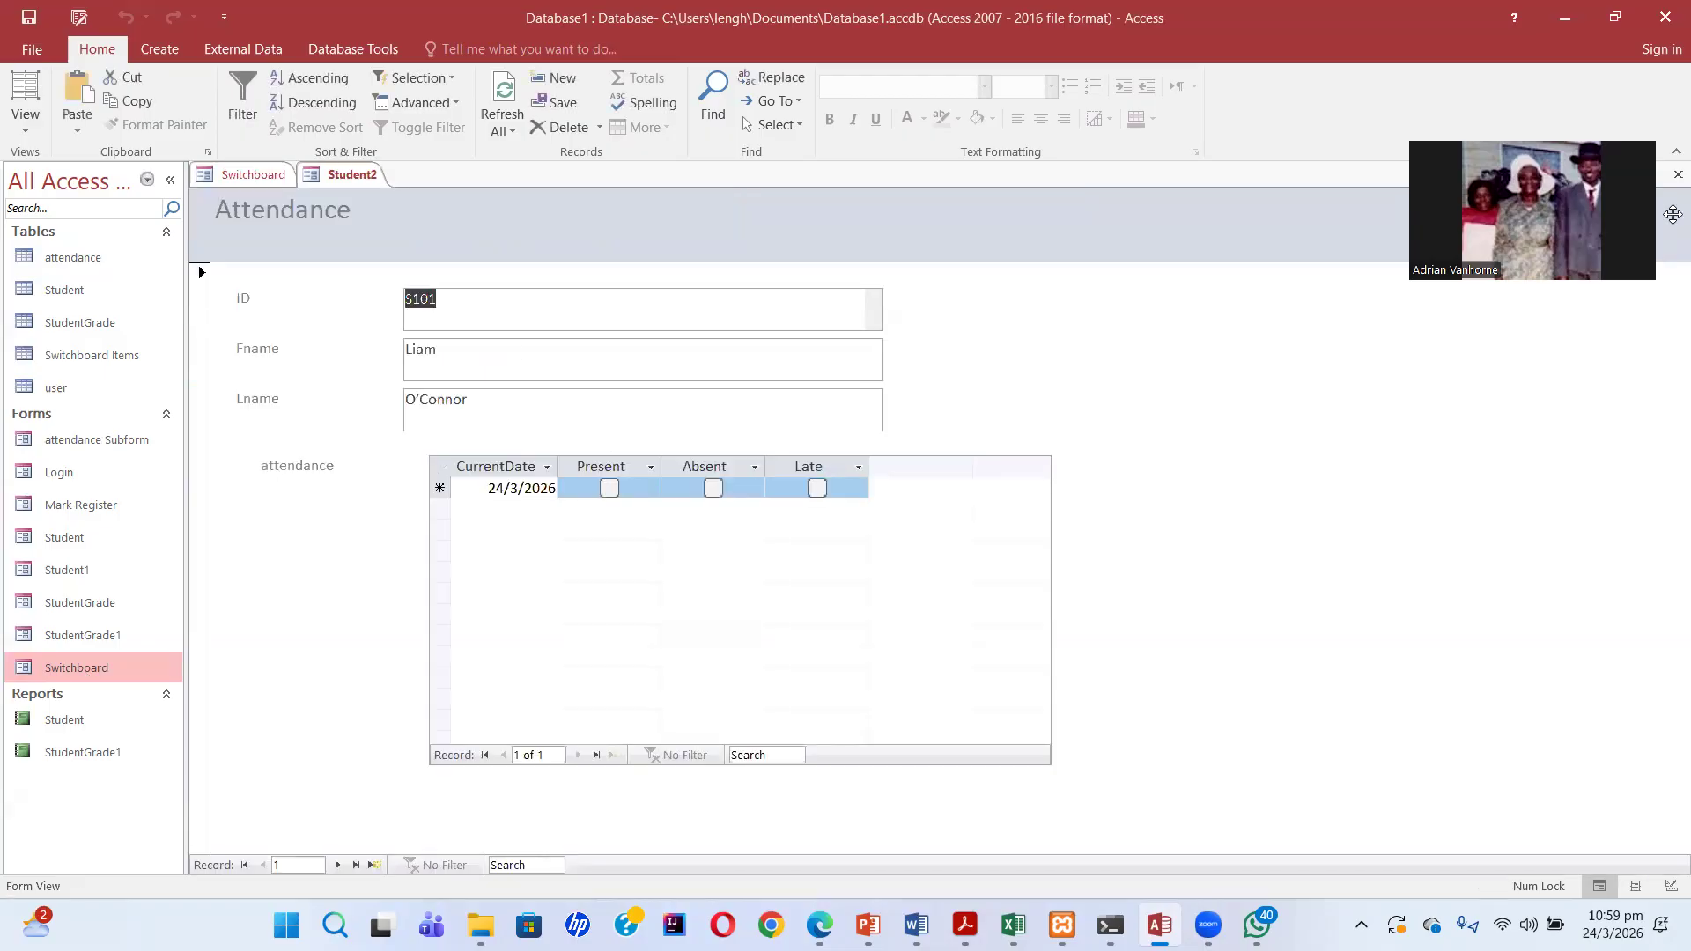
left_click(1667, 175)
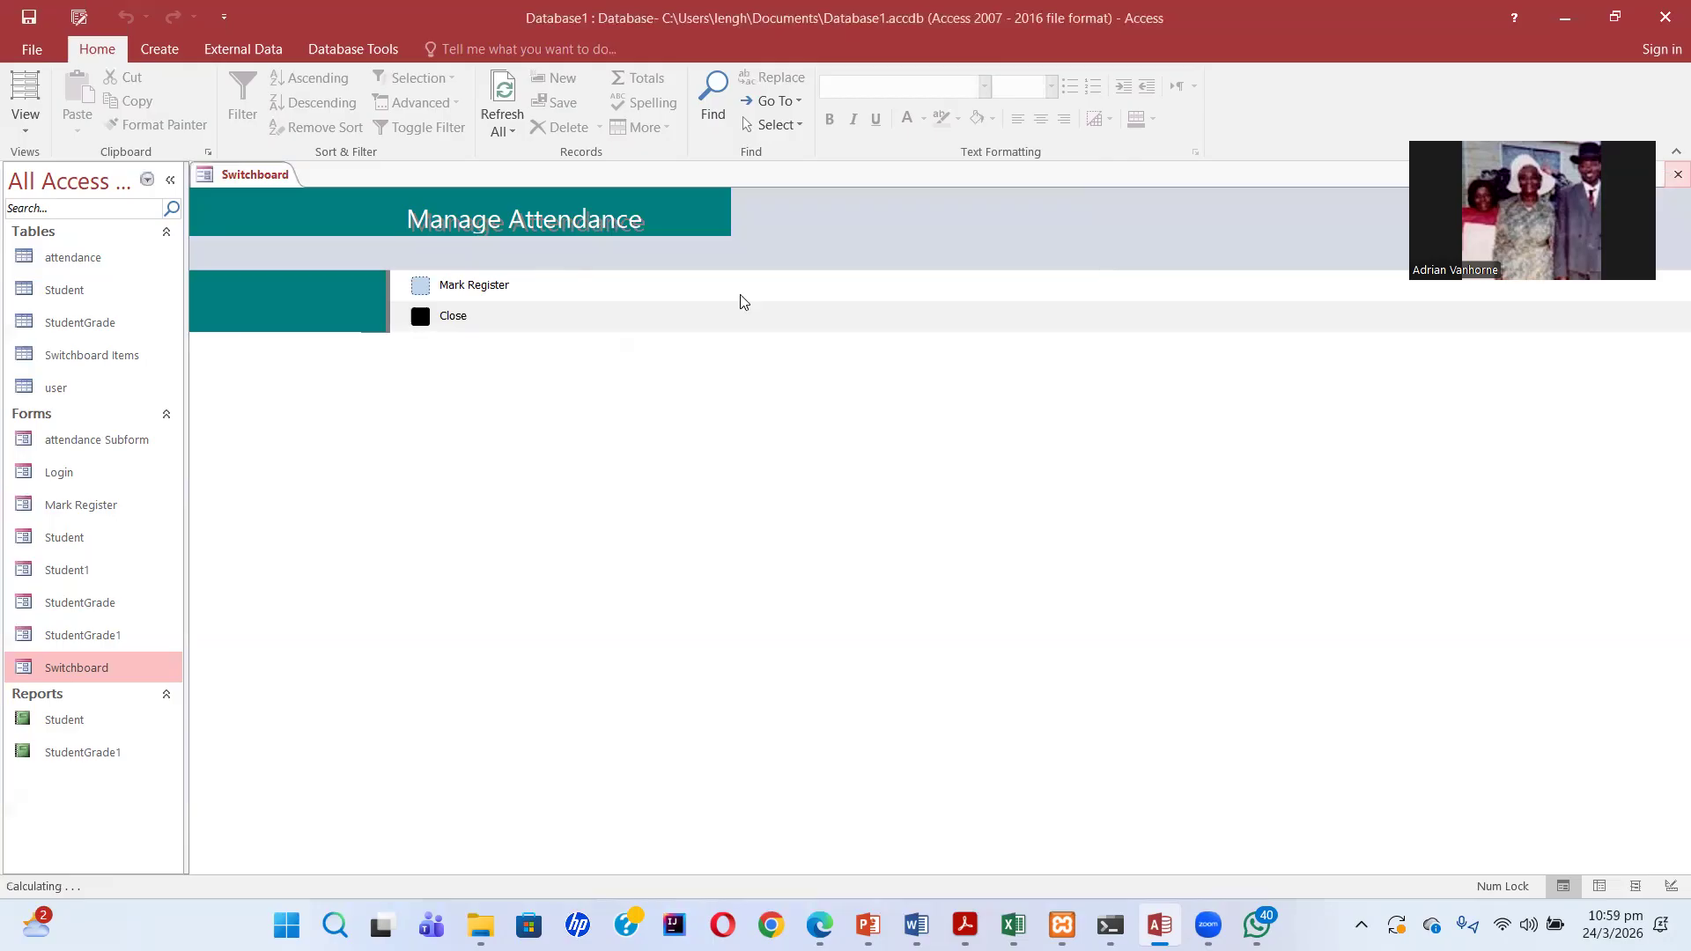
left_click(420, 317)
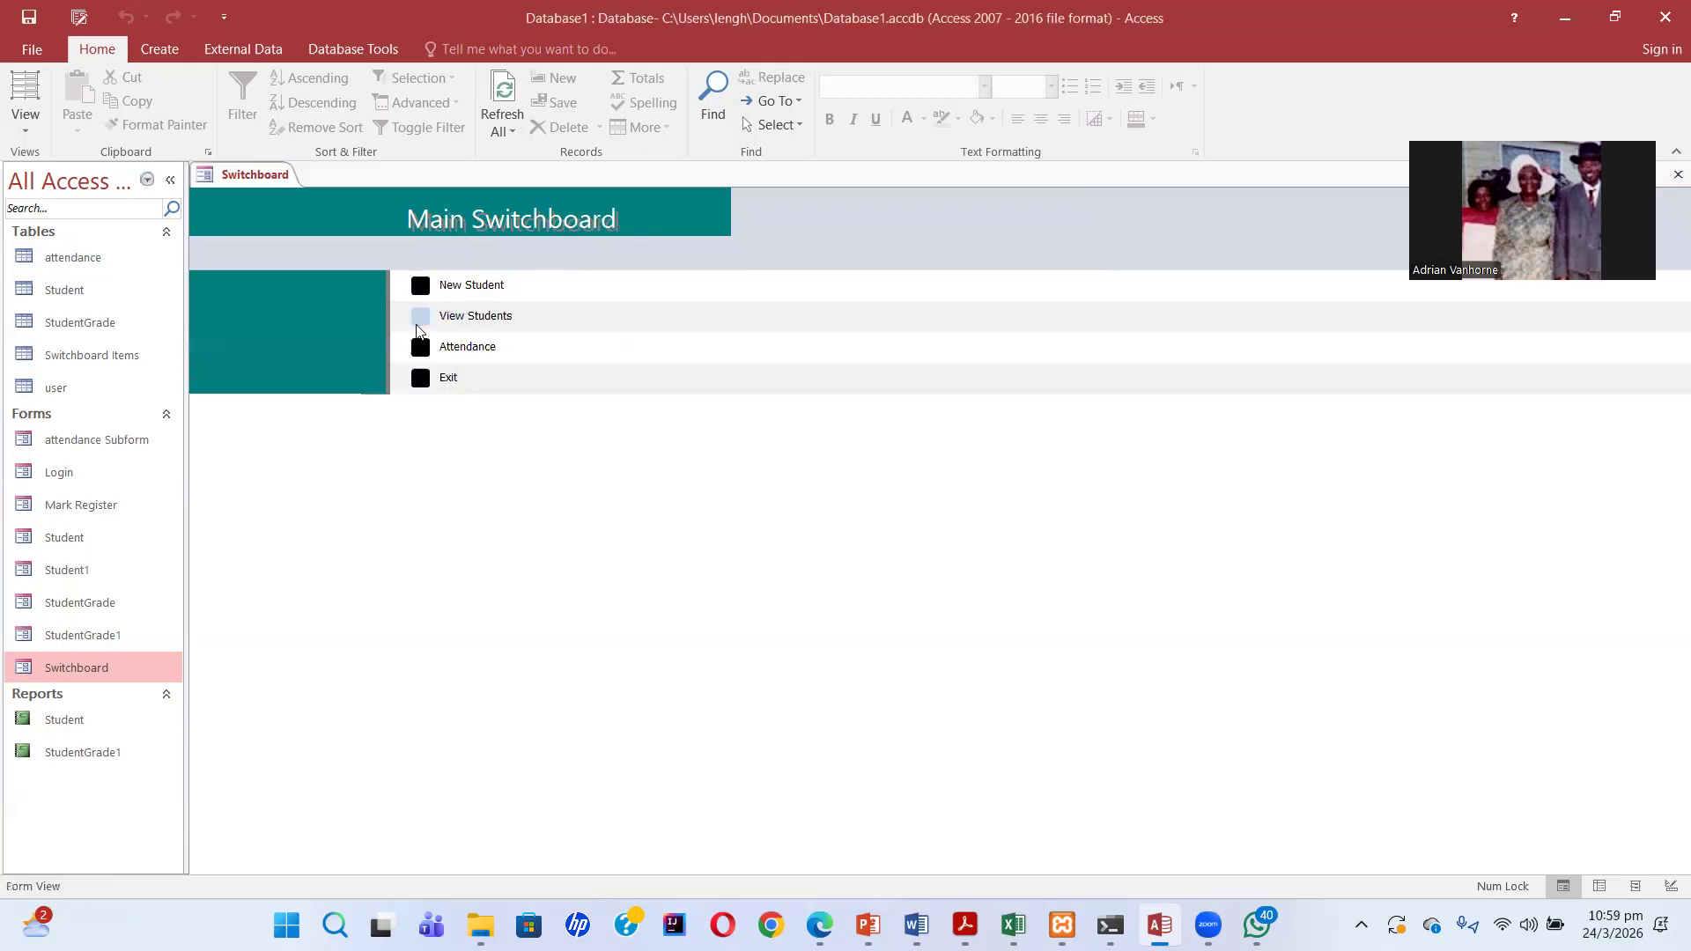